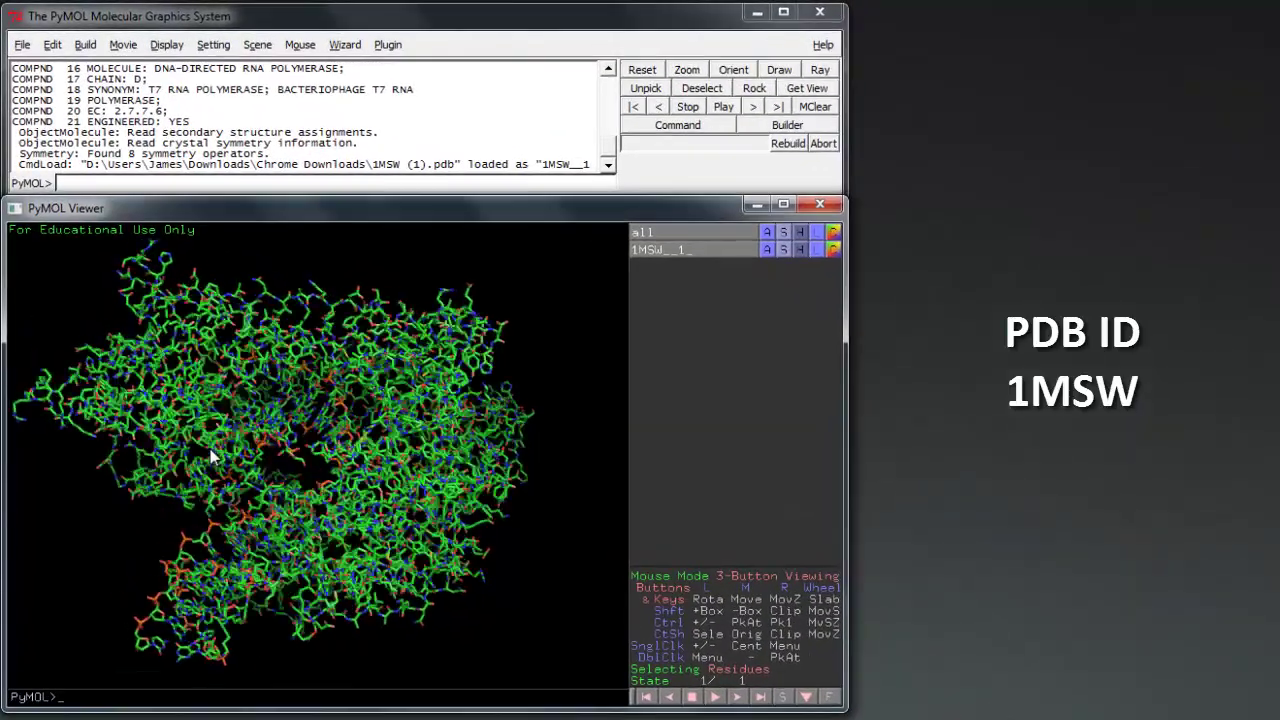
# Rotate and zoom out the model, show the sequence, and select residues AGCGGCACAG
pyautogui.moveTo(193, 412); pyautogui.dragTo(363, 404)
pyautogui.moveTo(466, 477); pyautogui.dragTo(466, 425, button='right')
pyautogui.click(783, 696)
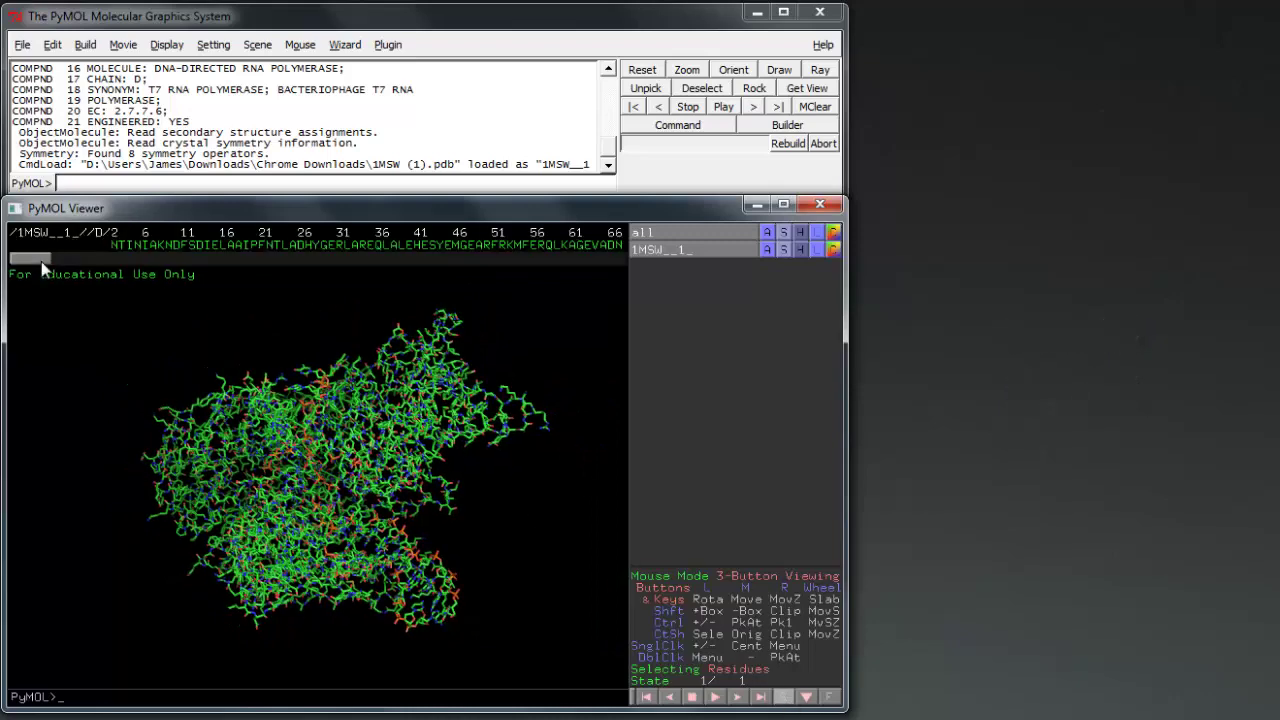
pyautogui.moveTo(40, 261); pyautogui.dragTo(577, 259)
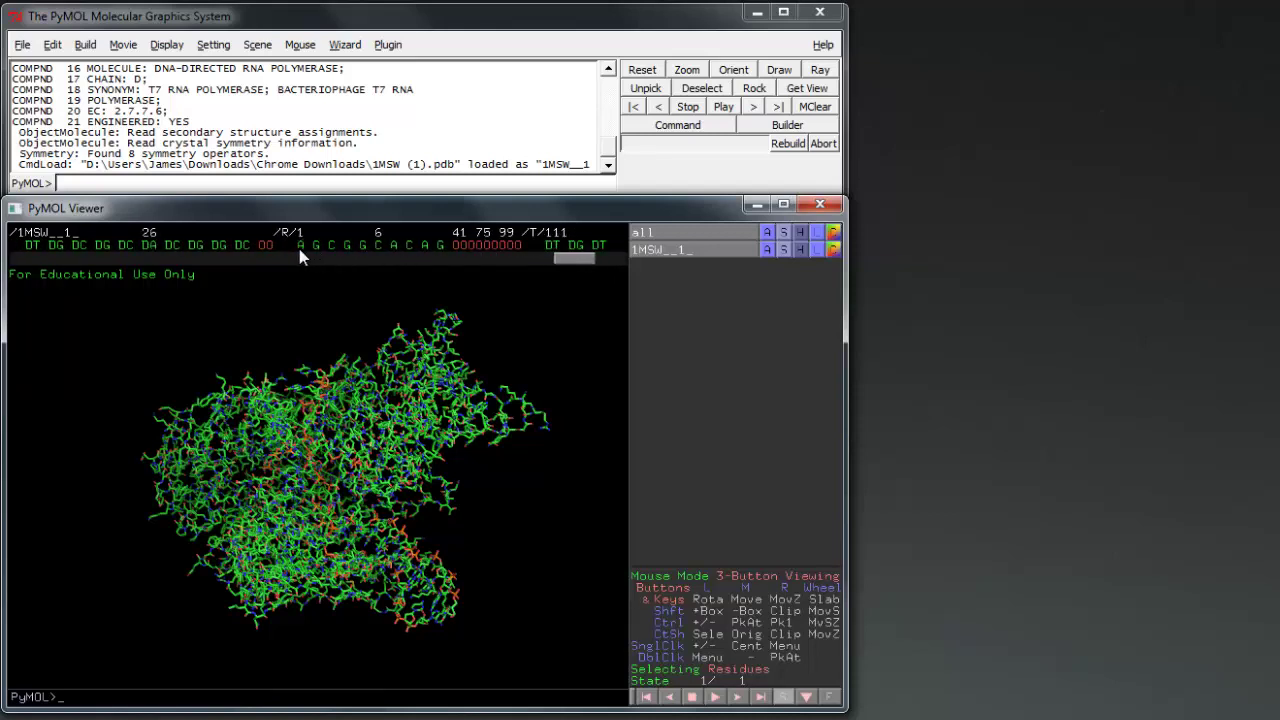
pyautogui.moveTo(299, 257); pyautogui.dragTo(442, 252)
# Copy the selected RNA residues to a new object and rename it RNA
pyautogui.click(765, 270)
pyautogui.click(763, 540)
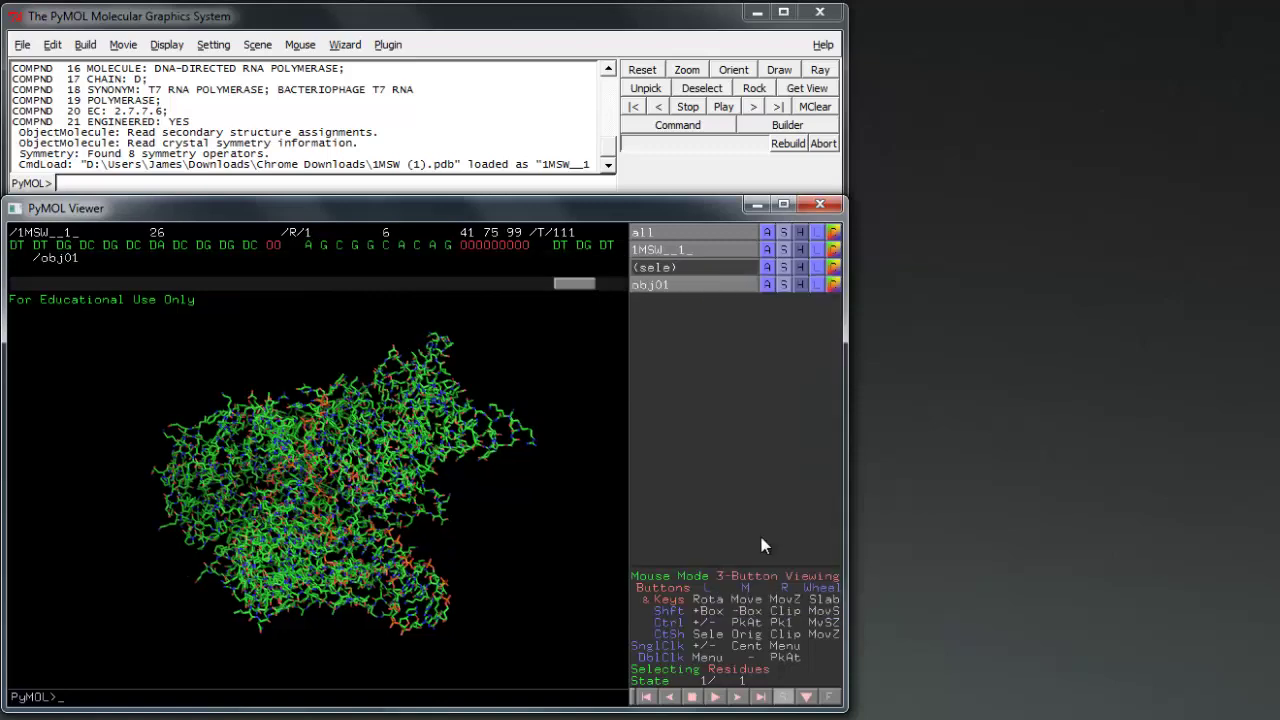
pyautogui.click(772, 284)
pyautogui.click(765, 292)
pyautogui.click(771, 283)
pyautogui.click(748, 525)
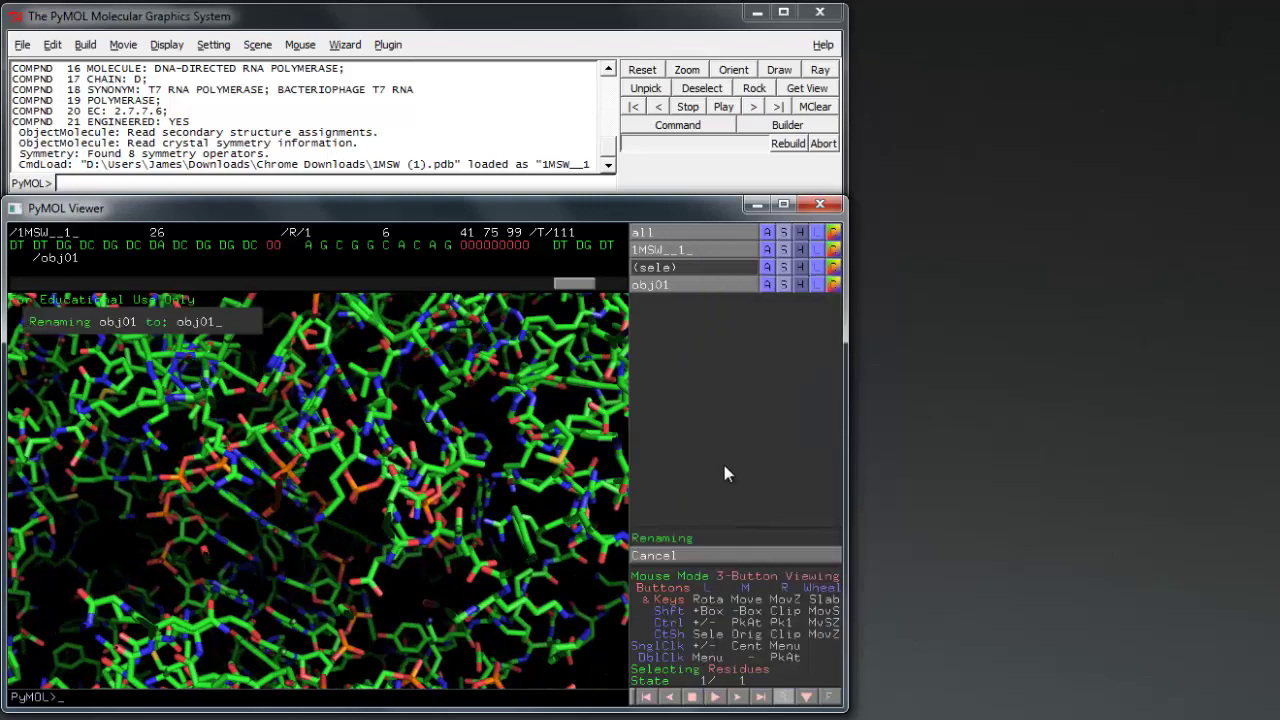
pyautogui.write('RNA')
pyautogui.press('Return')
# Select the template DNA residues, copy them to a new object and rename it DNA_Template
pyautogui.click(767, 284)
pyautogui.click(756, 299)
pyautogui.moveTo(574, 287); pyautogui.dragTo(600, 288)
pyautogui.moveTo(148, 245); pyautogui.dragTo(600, 246)
pyautogui.click(767, 267)
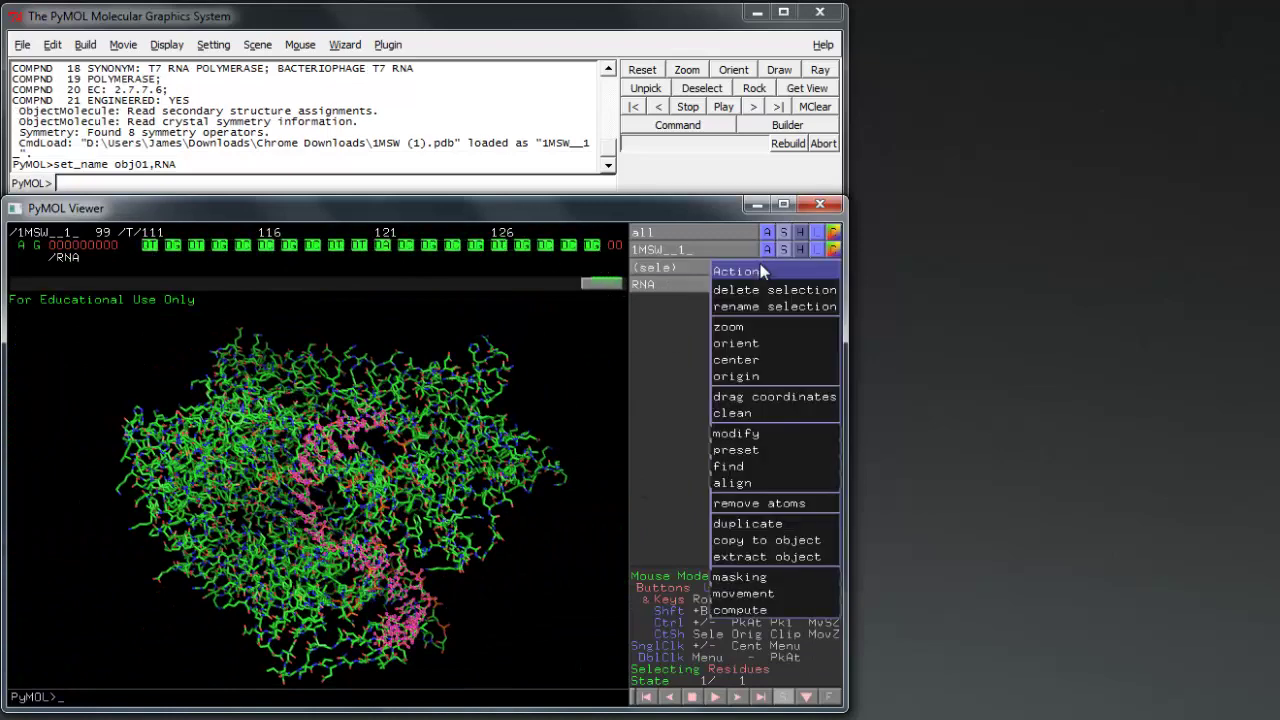
pyautogui.click(744, 523)
pyautogui.click(767, 302)
pyautogui.click(760, 527)
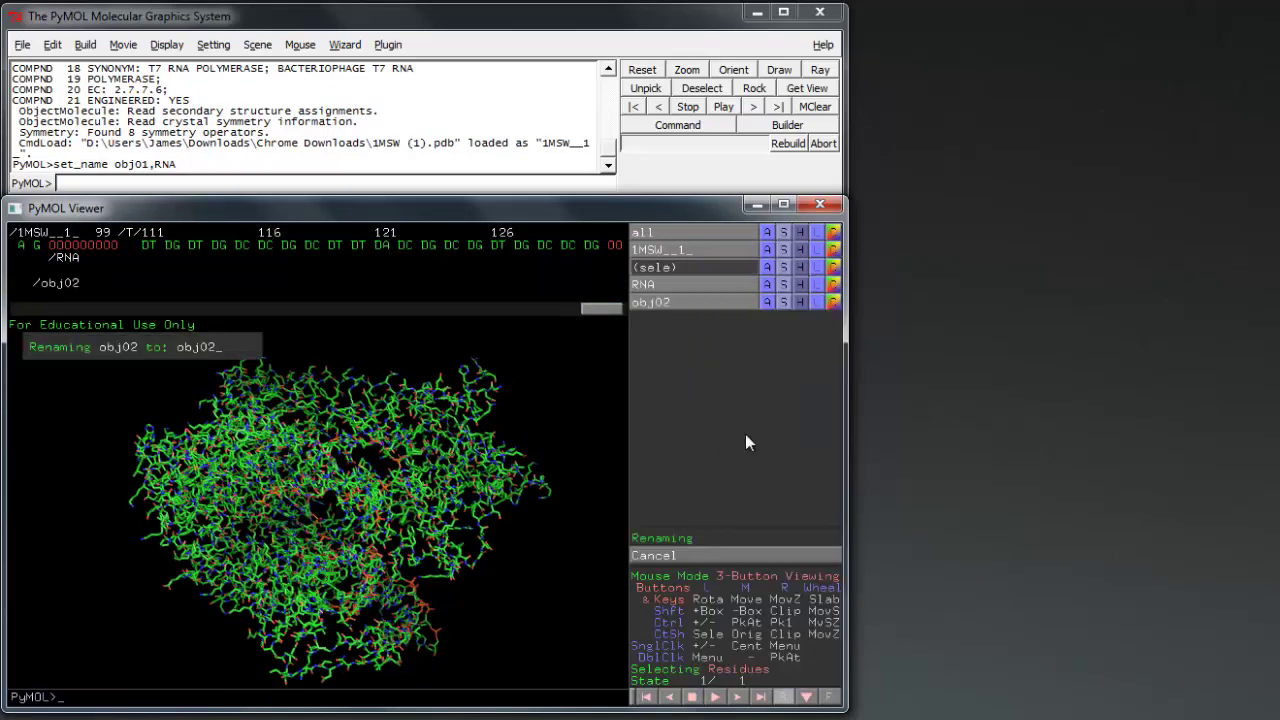
pyautogui.write('DNA_Template')
pyautogui.press('Return')
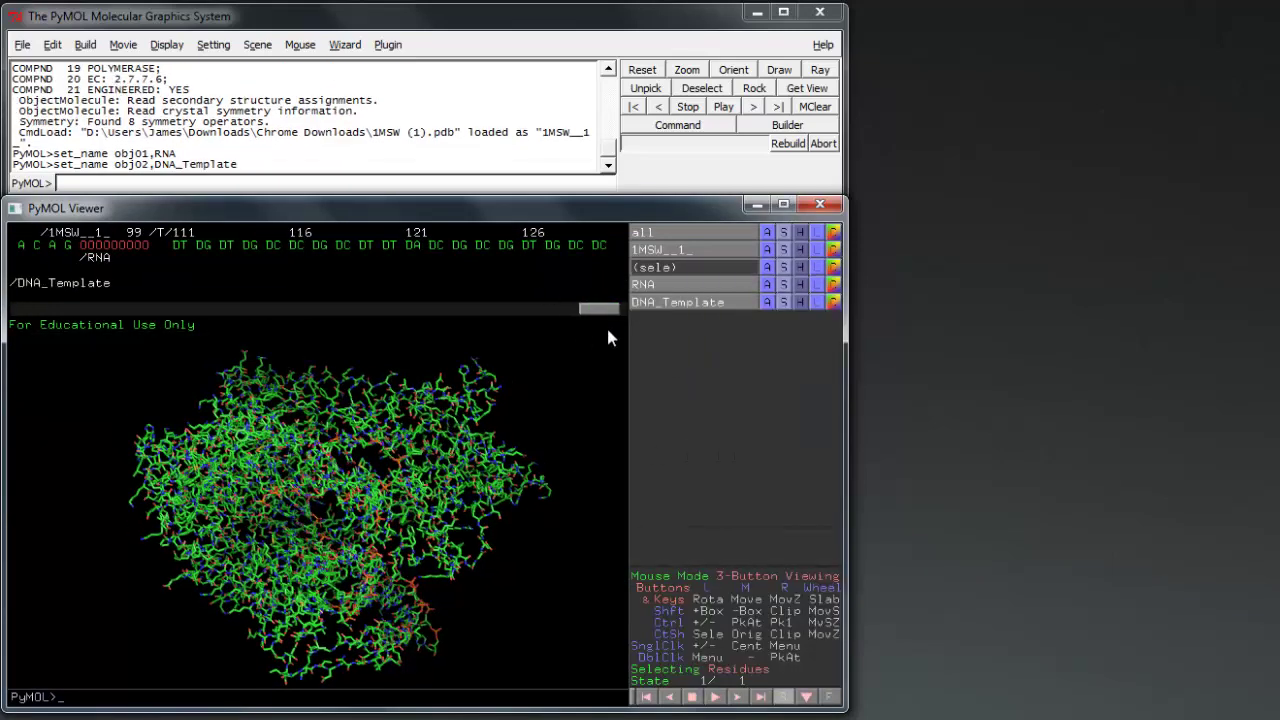
# Select the non-template DNA residues, copy them to an object named DNA_NonTemplate
pyautogui.moveTo(605, 312); pyautogui.dragTo(548, 319)
pyautogui.moveTo(144, 244); pyautogui.dragTo(530, 245)
pyautogui.click(767, 267)
pyautogui.click(750, 521)
pyautogui.click(767, 319)
pyautogui.click(735, 511)
pyautogui.write('DNA_NonTemplate')
pyautogui.press('Return')
# Select all DNA residues including 111–130, copy them to an object named DNA_Total
pyautogui.moveTo(171, 246); pyautogui.dragTo(543, 262)
pyautogui.moveTo(556, 333); pyautogui.dragTo(598, 334)
pyautogui.moveTo(224, 245); pyautogui.dragTo(515, 250)
pyautogui.click(766, 268)
pyautogui.click(775, 537)
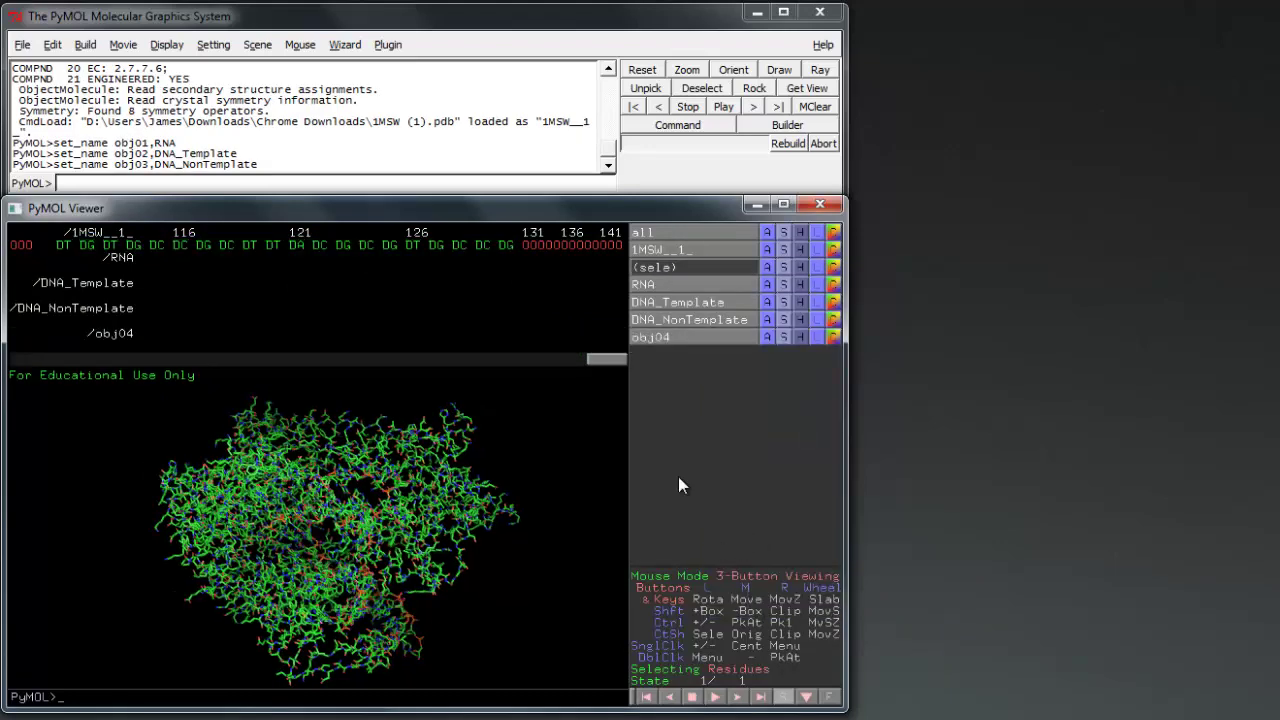
pyautogui.click(767, 337)
pyautogui.click(740, 466)
pyautogui.press('BackSpace')
pyautogui.press('BackSpace')
pyautogui.press('BackSpace')
pyautogui.press('BackSpace')
pyautogui.press('BackSpace')
pyautogui.write('DNA_Total')
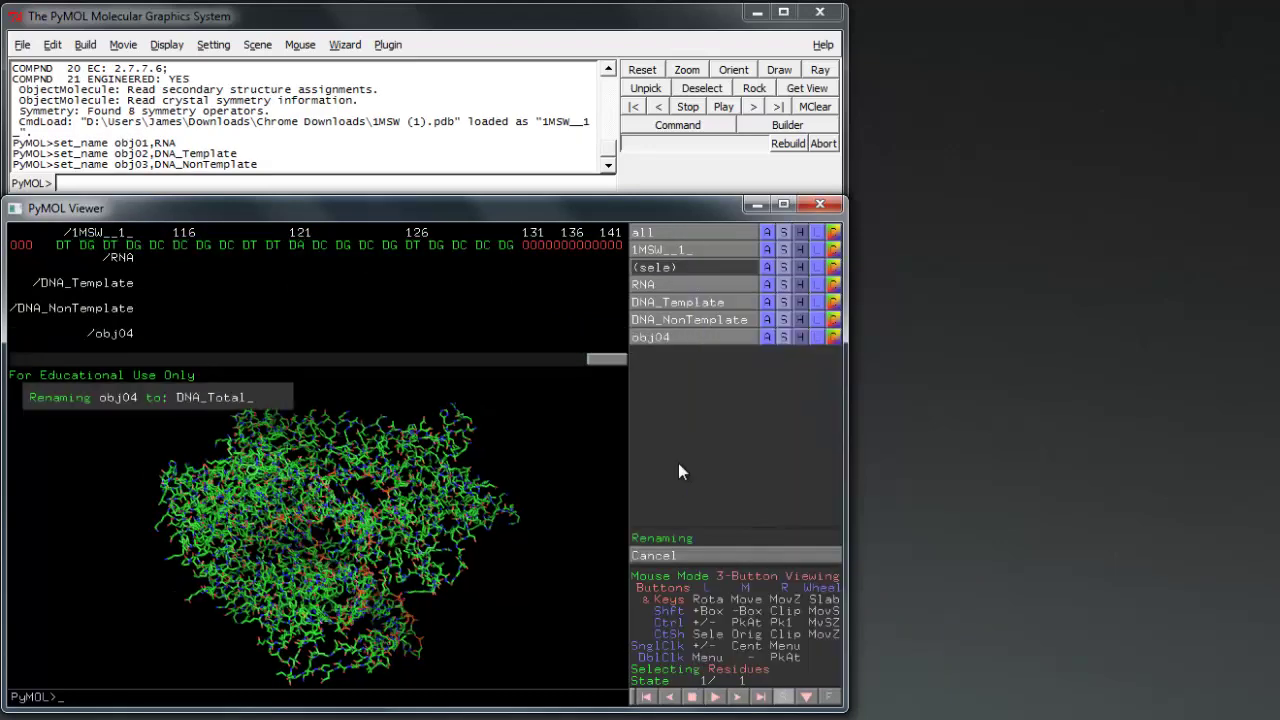
pyautogui.press('Return')
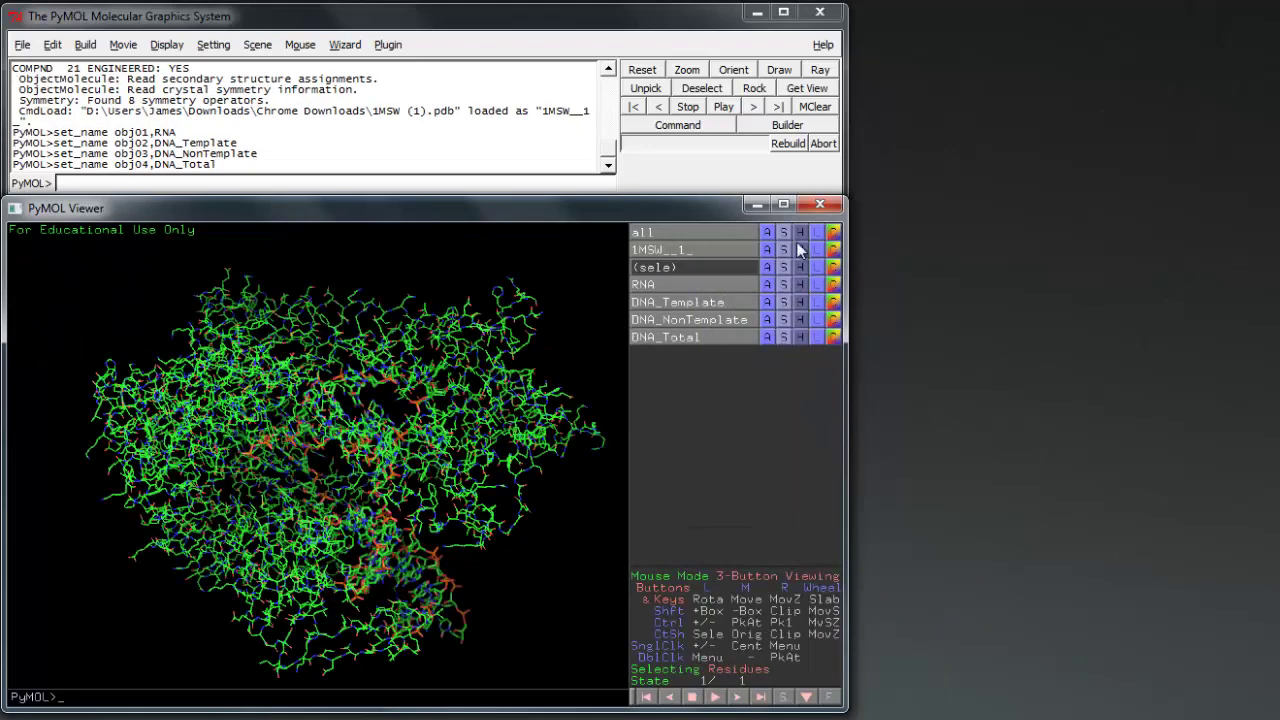
# Hide everything on all objects and show the RNA as a cartoon
pyautogui.click(799, 236)
pyautogui.click(800, 251)
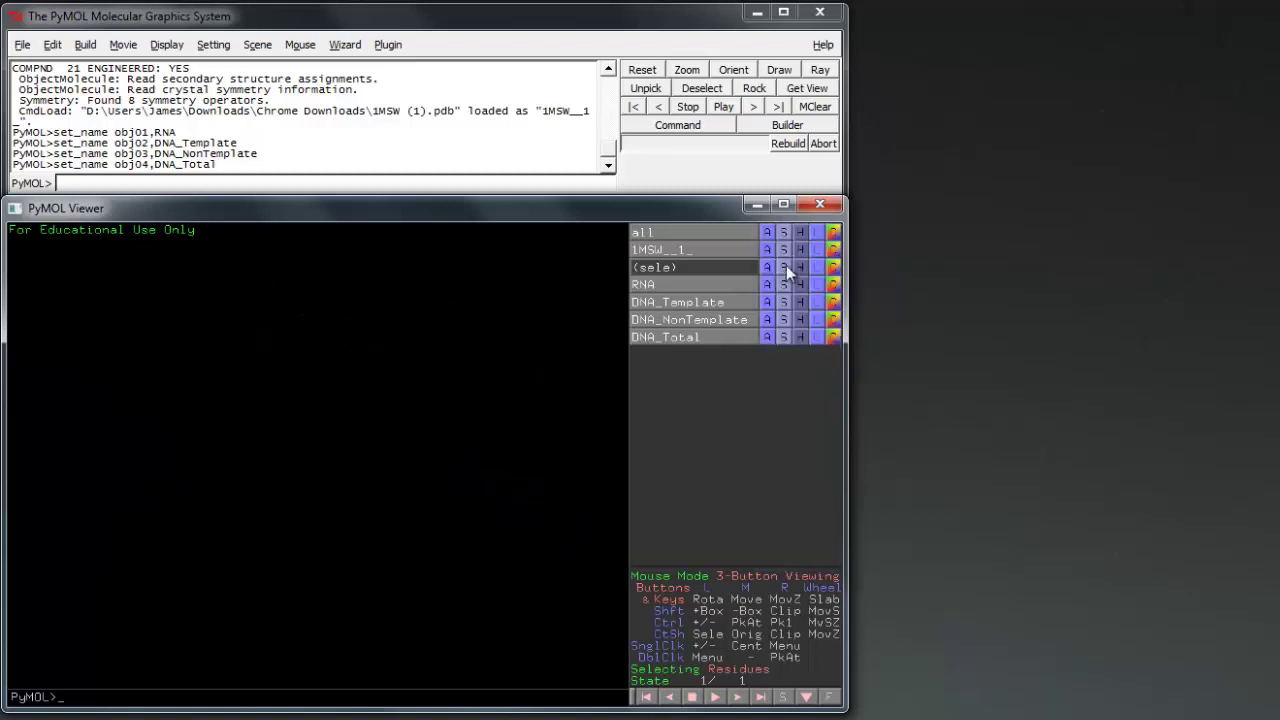
pyautogui.click(784, 285)
pyautogui.click(801, 376)
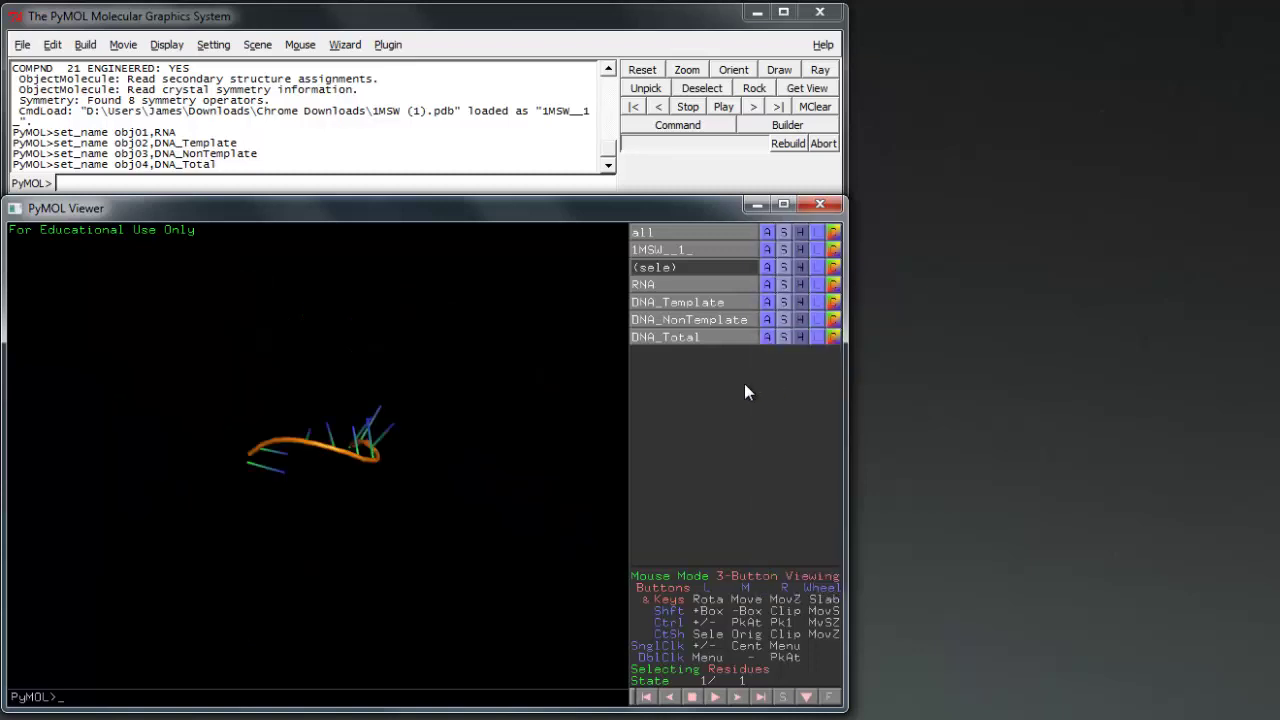
pyautogui.moveTo(337, 471); pyautogui.dragTo(360, 581)
# Show DNA_Template and DNA_NonTemplate as cartoons
pyautogui.click(784, 302)
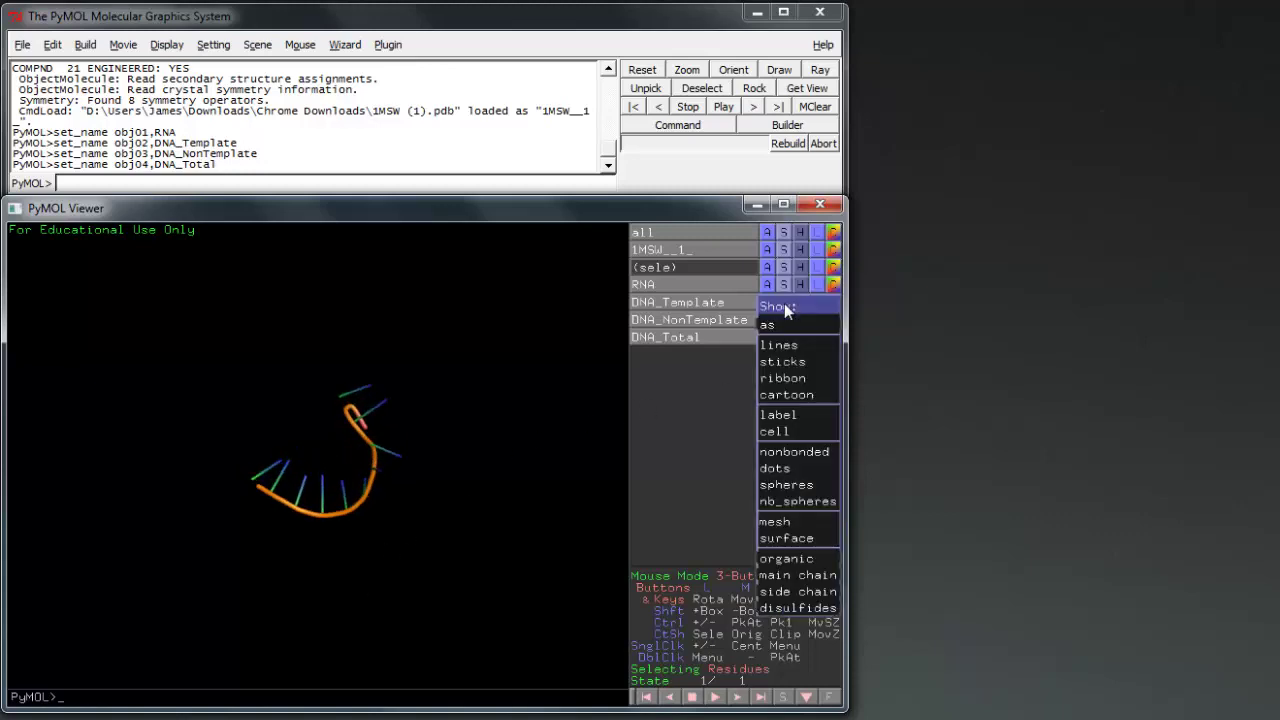
pyautogui.click(790, 394)
pyautogui.moveTo(506, 436); pyautogui.dragTo(323, 477)
pyautogui.click(780, 320)
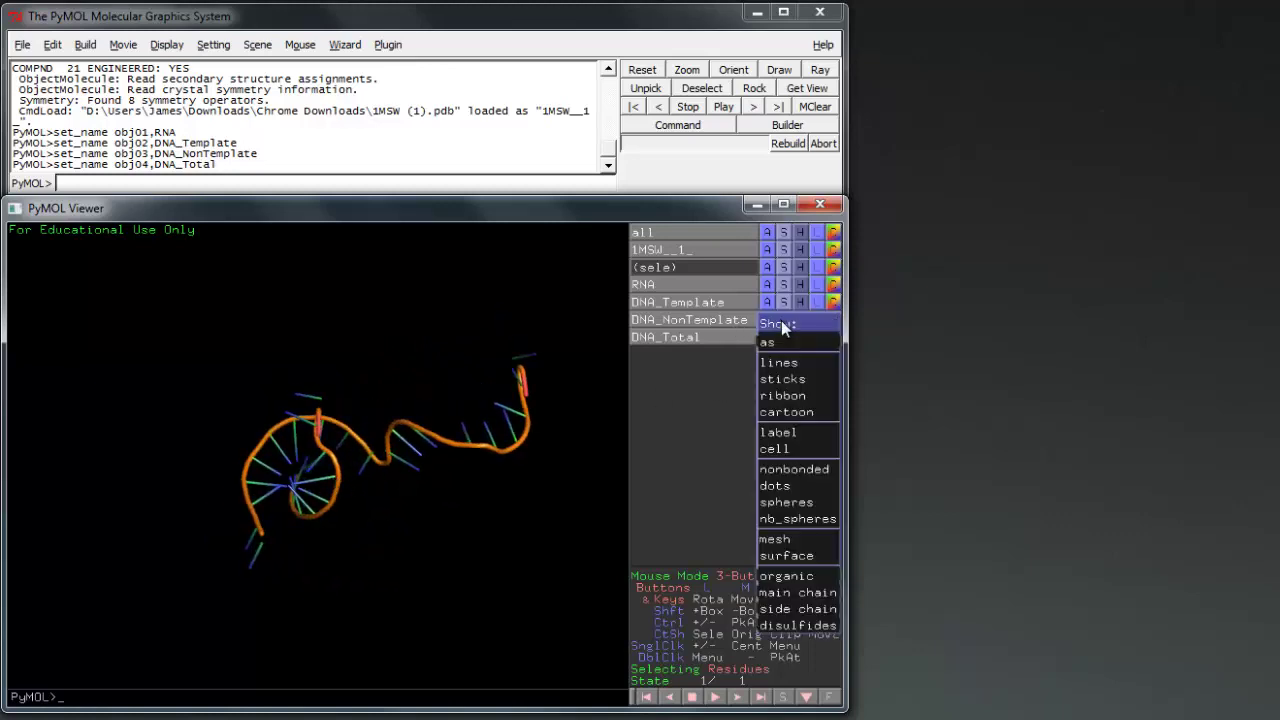
pyautogui.click(781, 410)
pyautogui.moveTo(520, 455); pyautogui.dragTo(516, 486)
pyautogui.moveTo(250, 568); pyautogui.dragTo(497, 512)
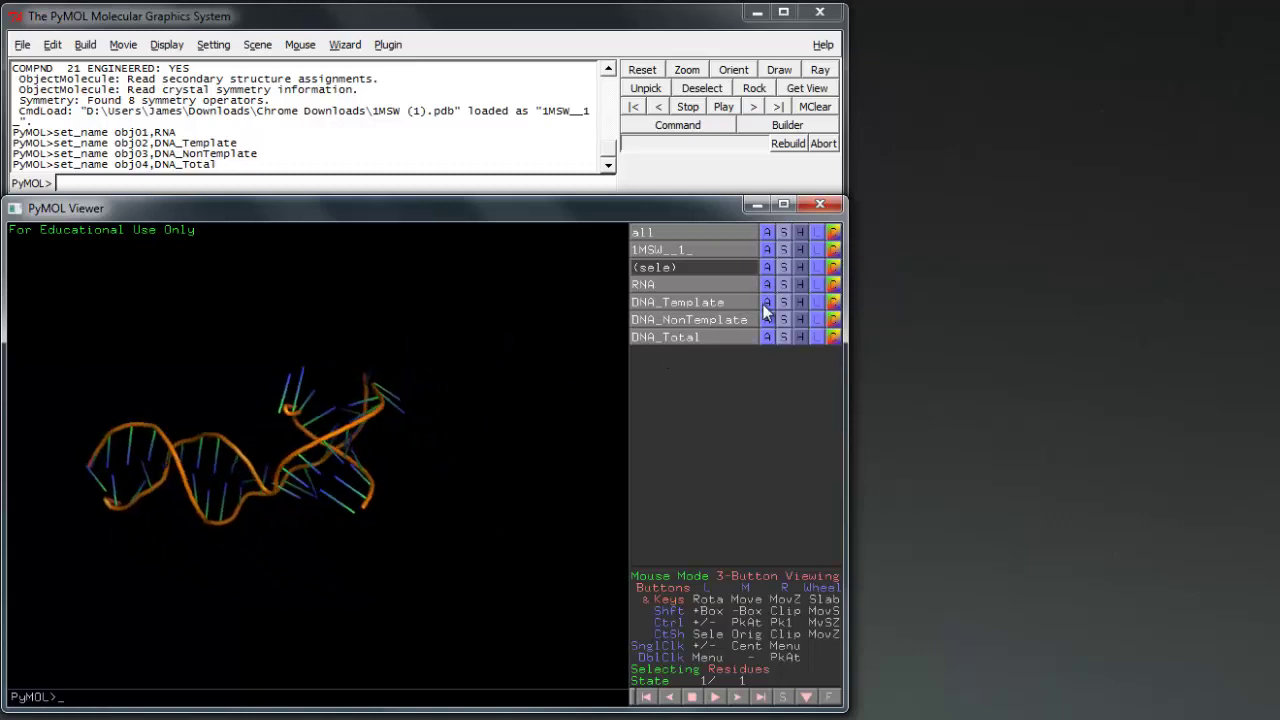
# Orient the view on DNA_Total and zoom in on the nucleic acids
pyautogui.click(767, 338)
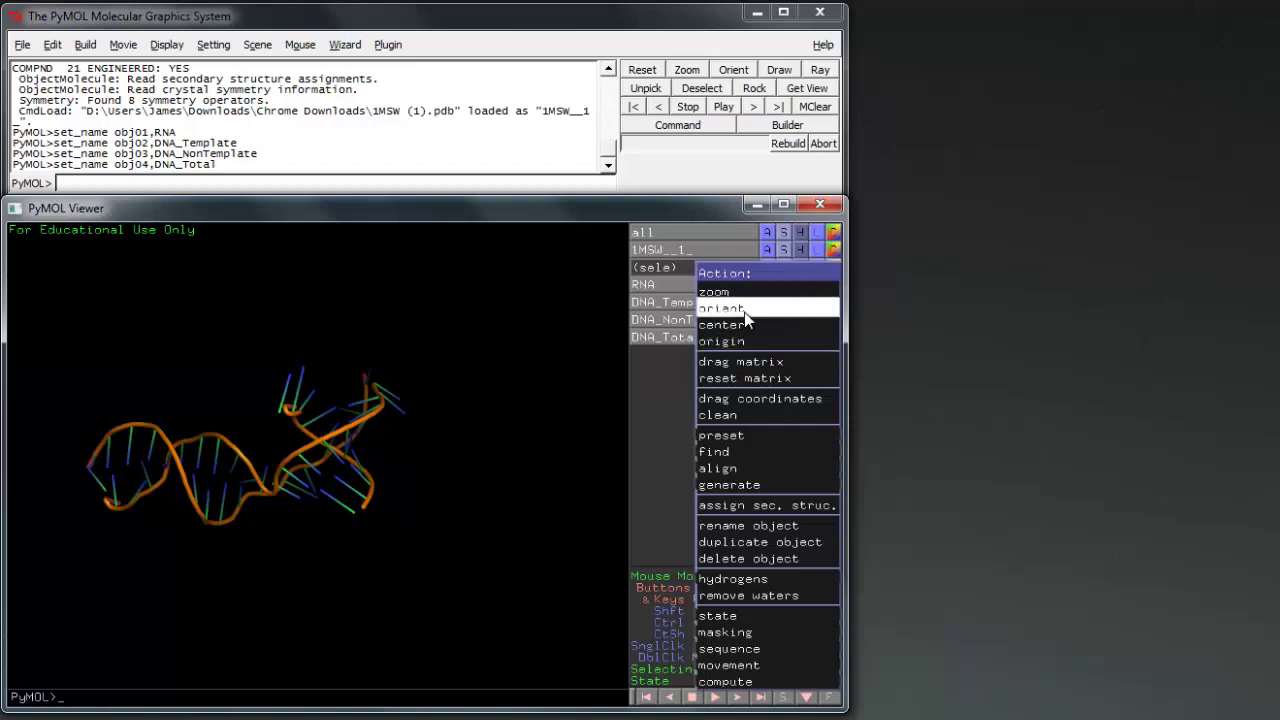
pyautogui.click(743, 311)
pyautogui.moveTo(491, 494); pyautogui.dragTo(512, 412)
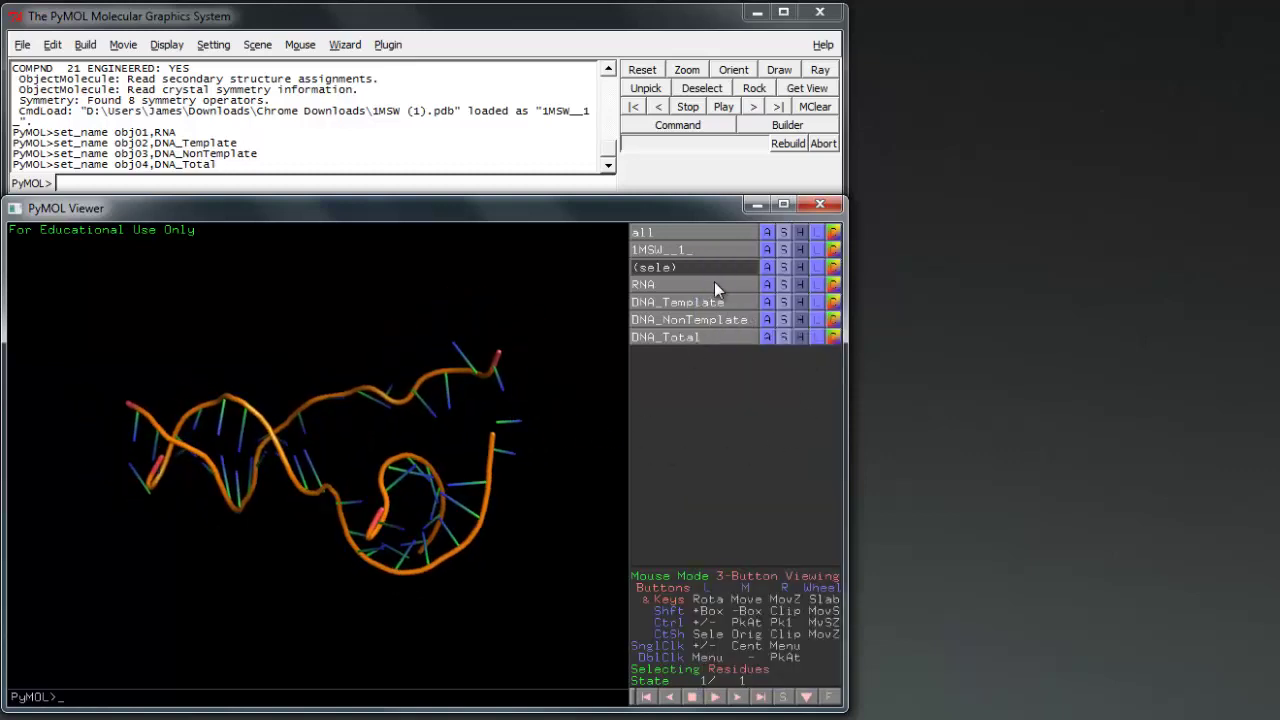
# Find polar contacts within DNA_Total and center the view on it
pyautogui.click(767, 338)
pyautogui.moveTo(735, 451)
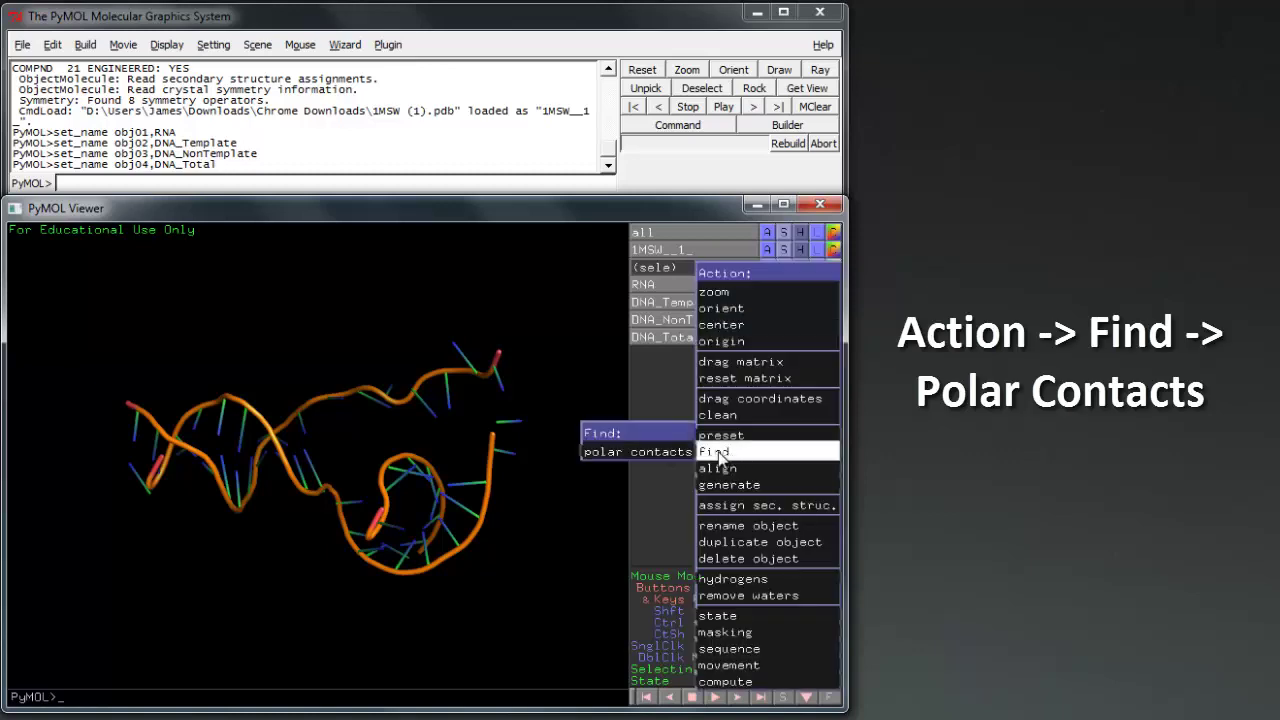
pyautogui.moveTo(668, 451)
pyautogui.click(556, 452)
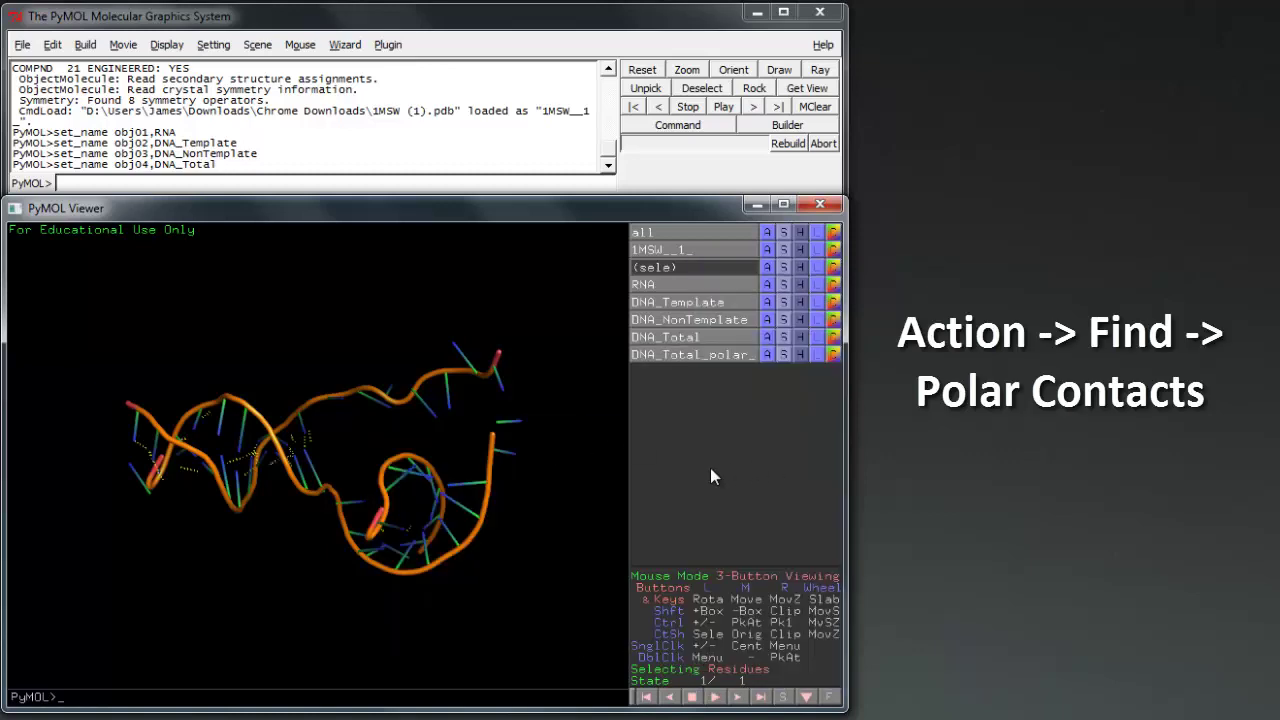
pyautogui.moveTo(238, 478); pyautogui.dragTo(290, 505)
pyautogui.click(768, 337)
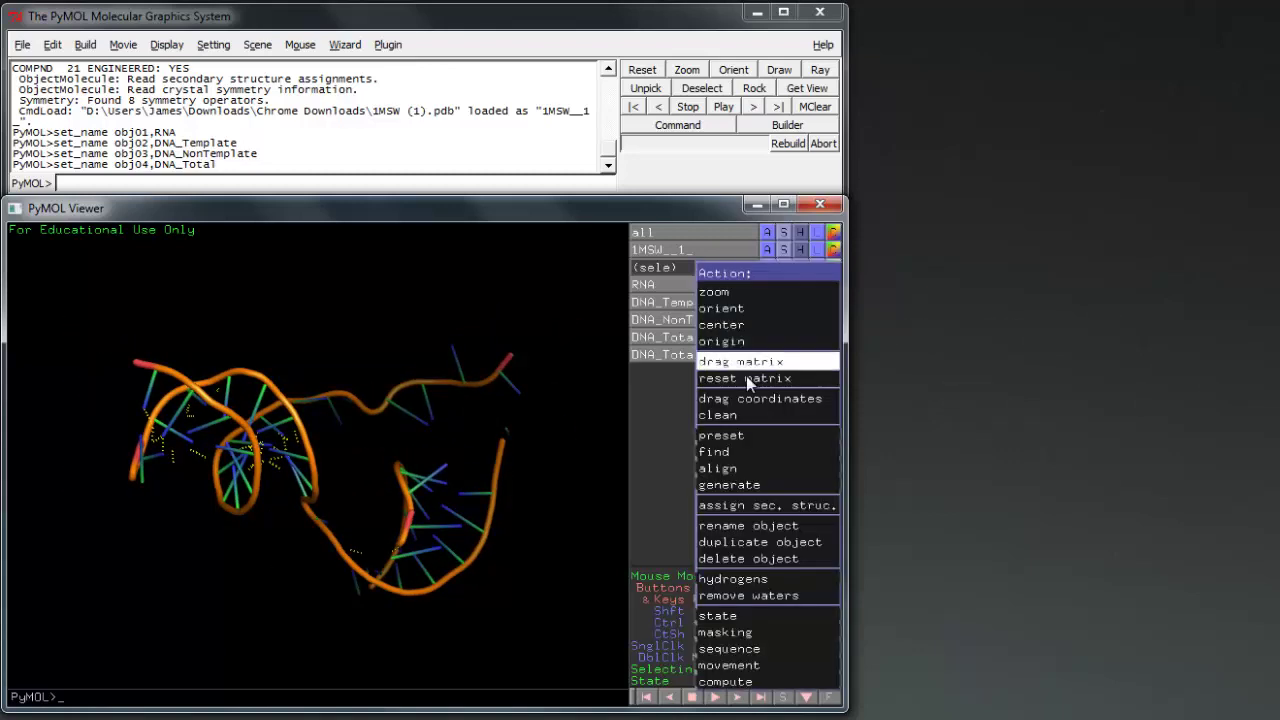
pyautogui.click(750, 313)
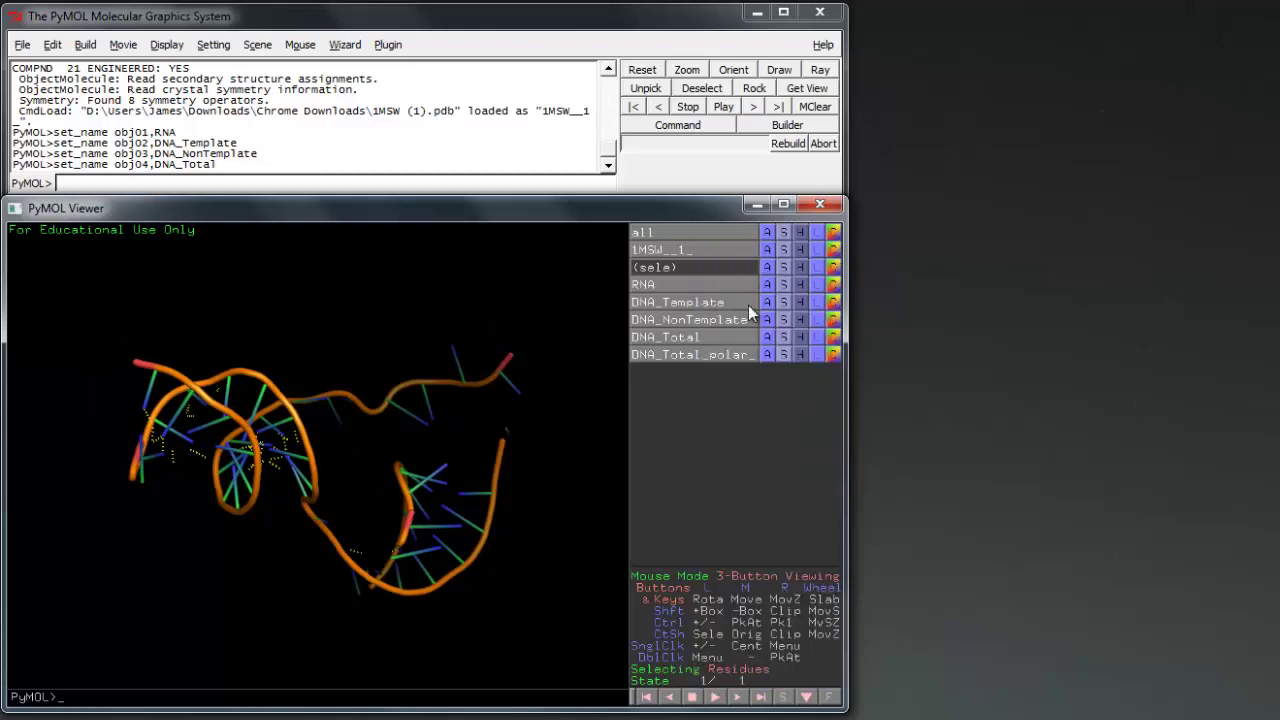
pyautogui.click(545, 477)
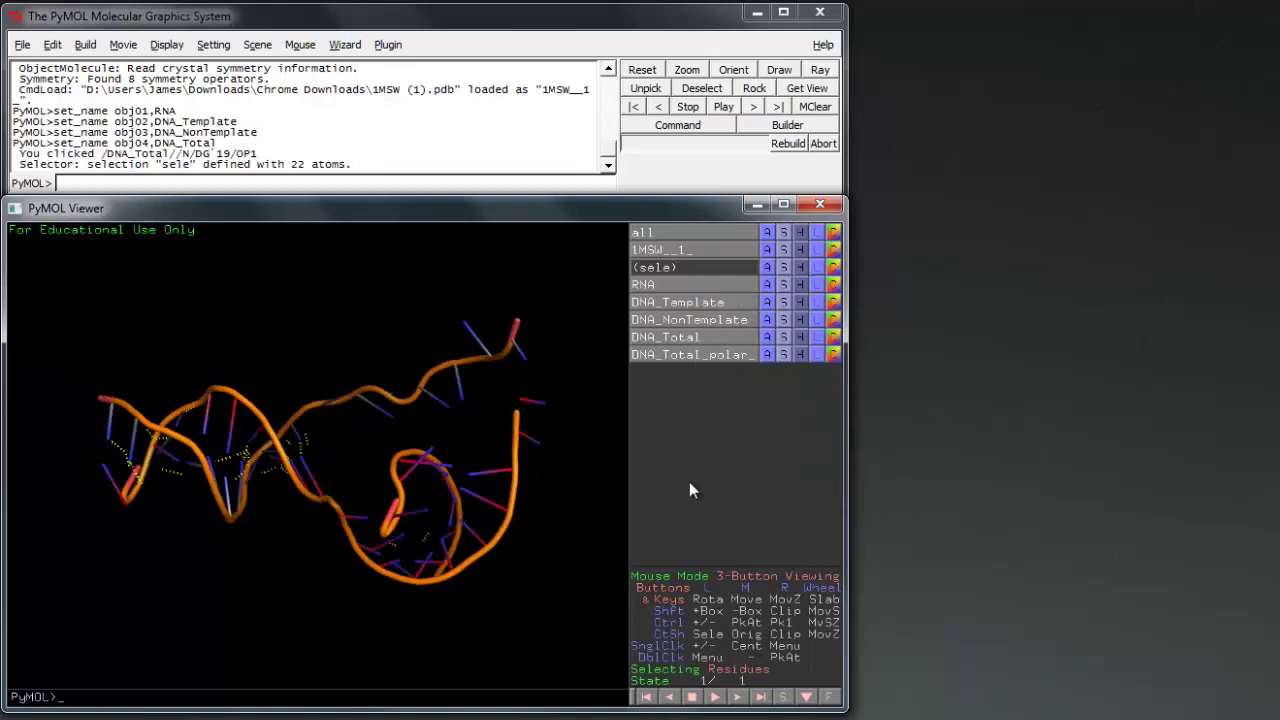
# Colour RNA green, DNA_Template red and DNA_NonTemplate pink
pyautogui.click(834, 285)
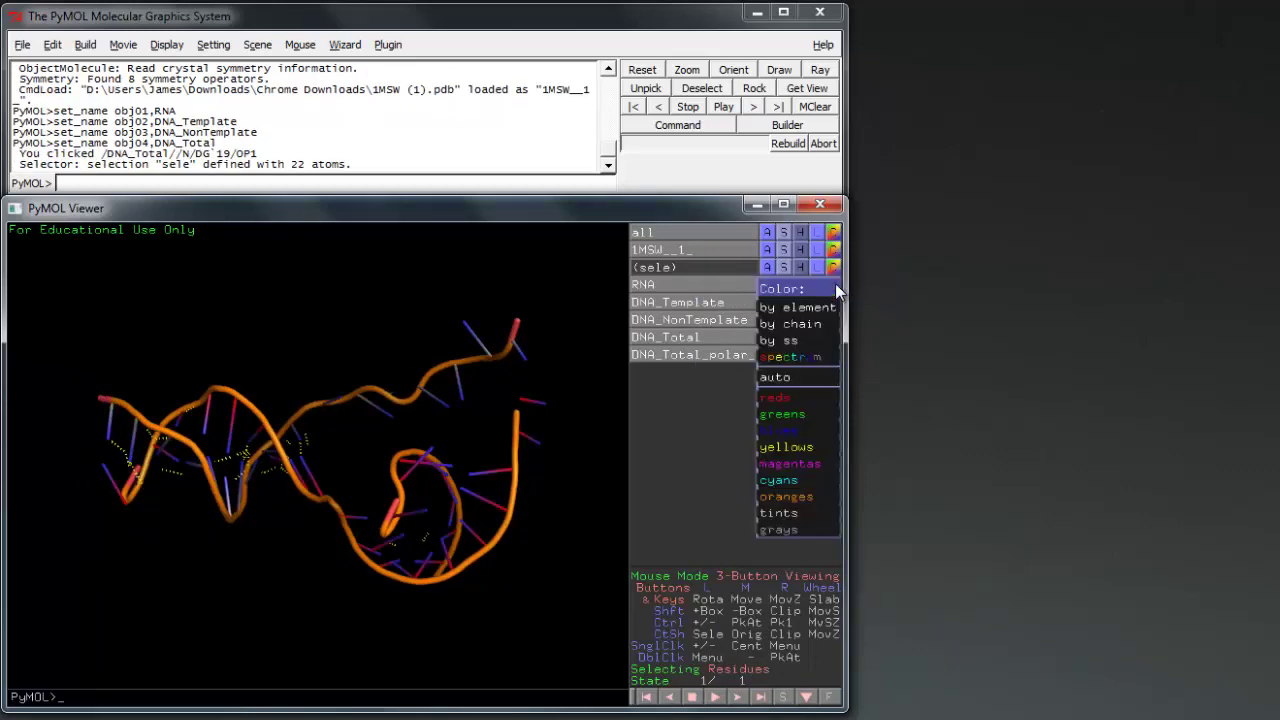
pyautogui.moveTo(799, 418)
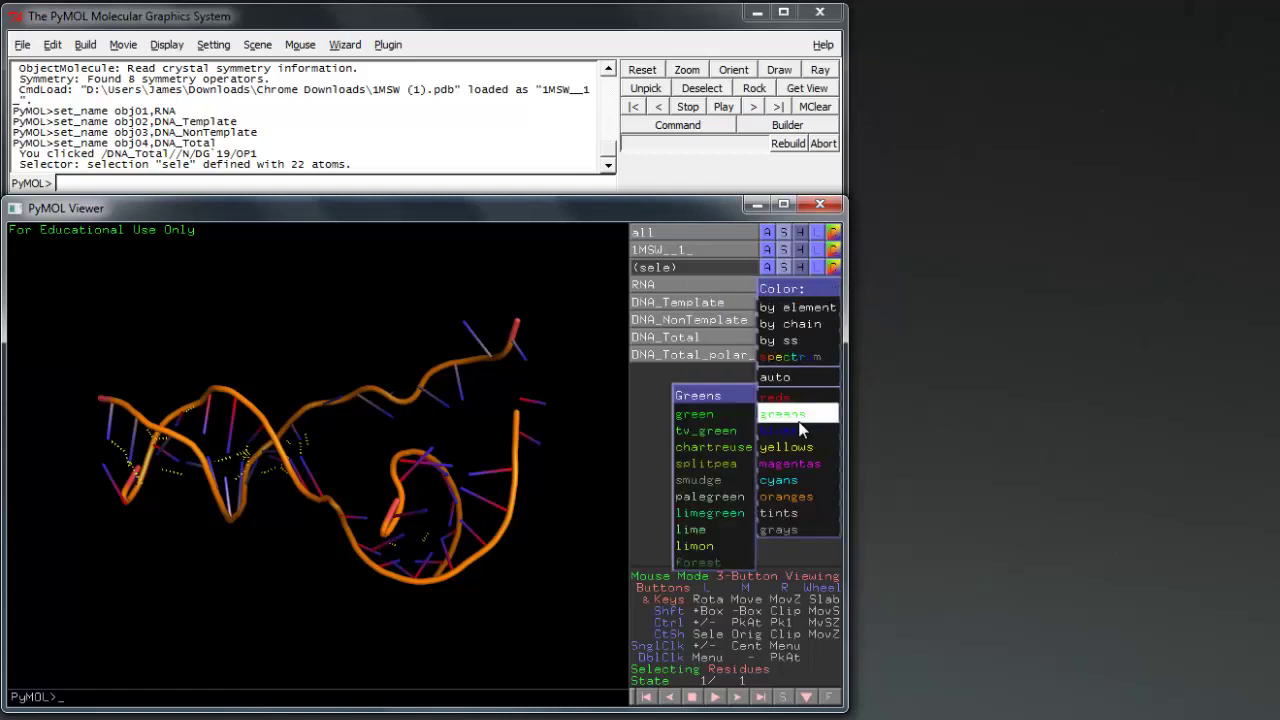
pyautogui.click(739, 414)
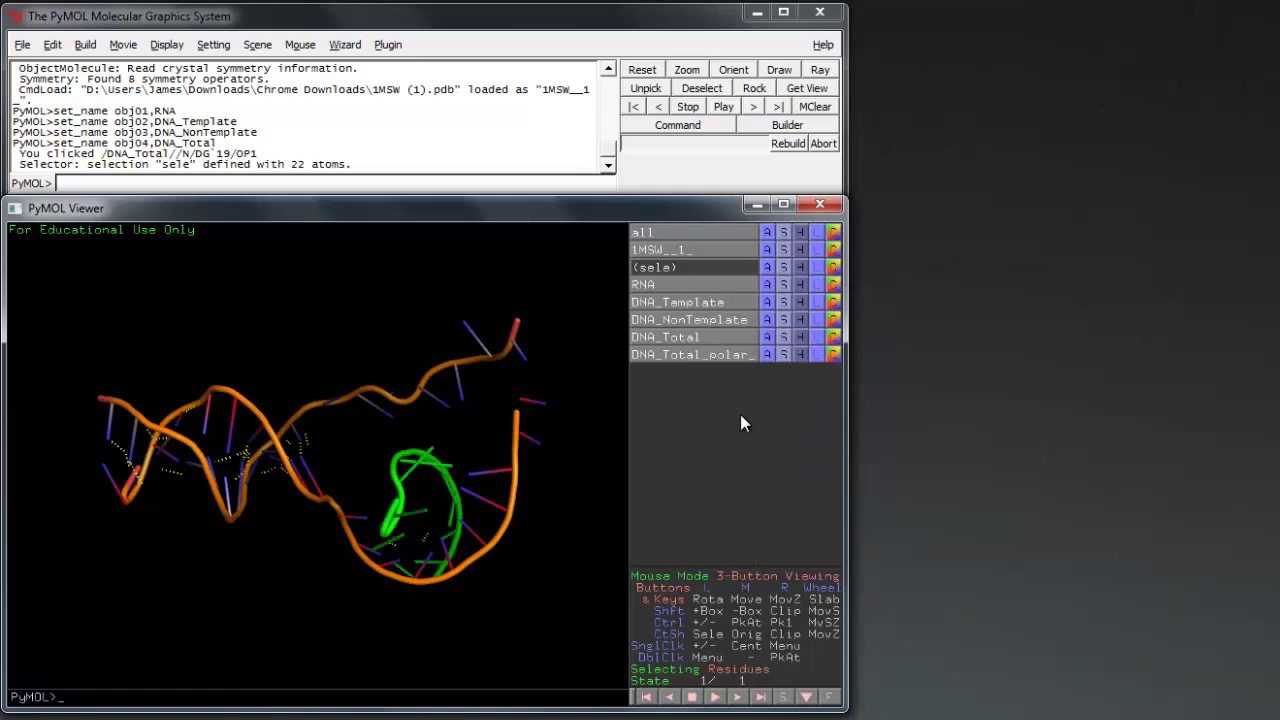
pyautogui.click(834, 302)
pyautogui.moveTo(798, 372)
pyautogui.click(738, 413)
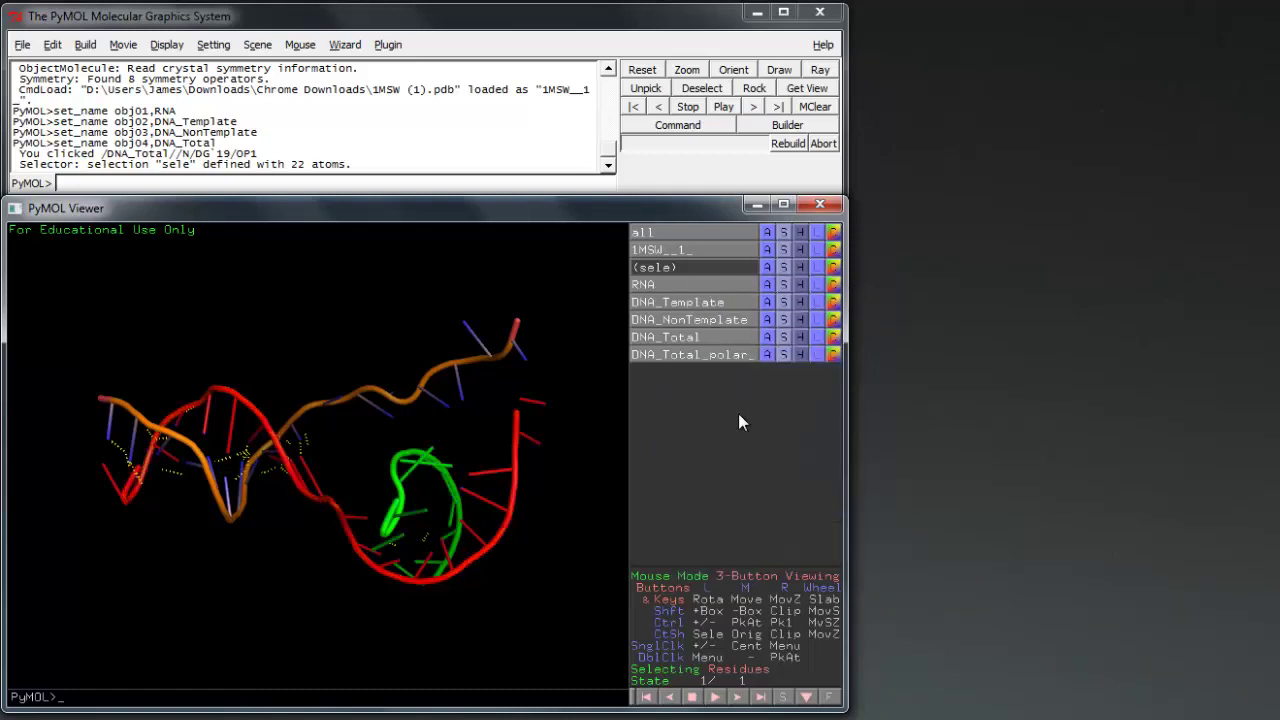
pyautogui.click(834, 319)
pyautogui.moveTo(771, 434)
pyautogui.click(715, 500)
pyautogui.moveTo(480, 500); pyautogui.dragTo(540, 502)
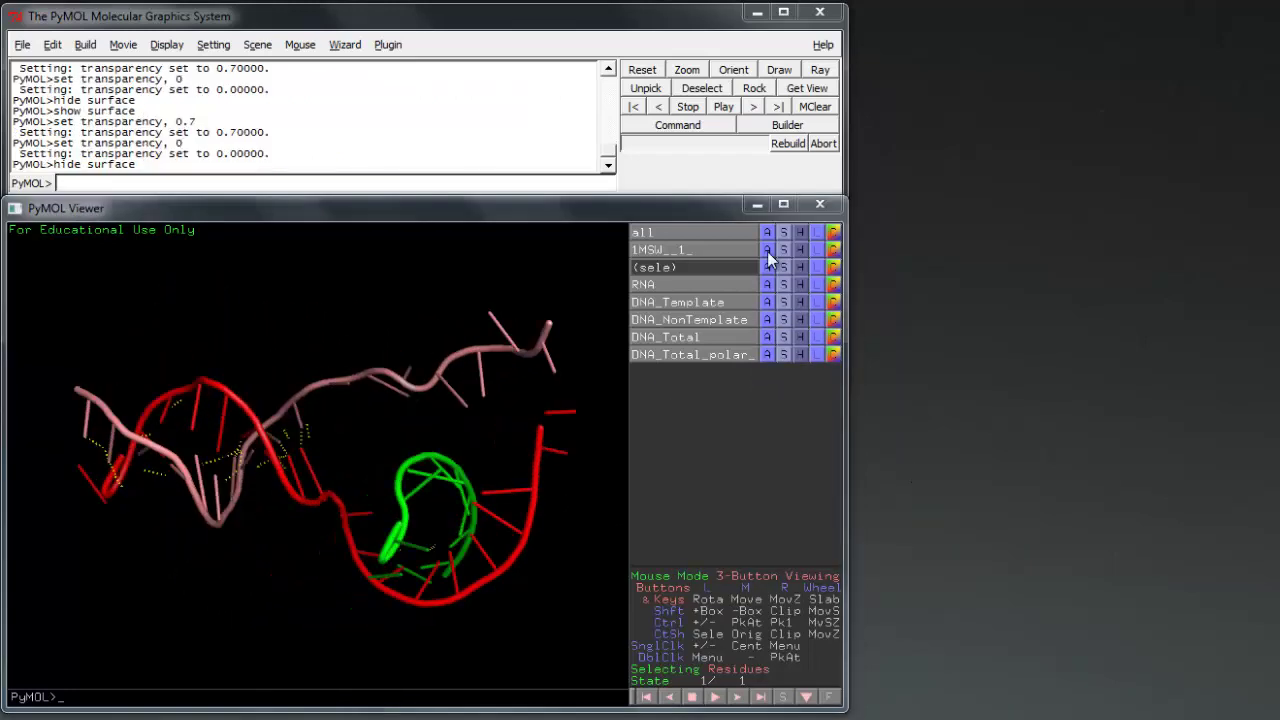
# Orient on the whole 1MSW structure and run 'show surface' to display its surface
pyautogui.click(767, 250)
pyautogui.click(740, 288)
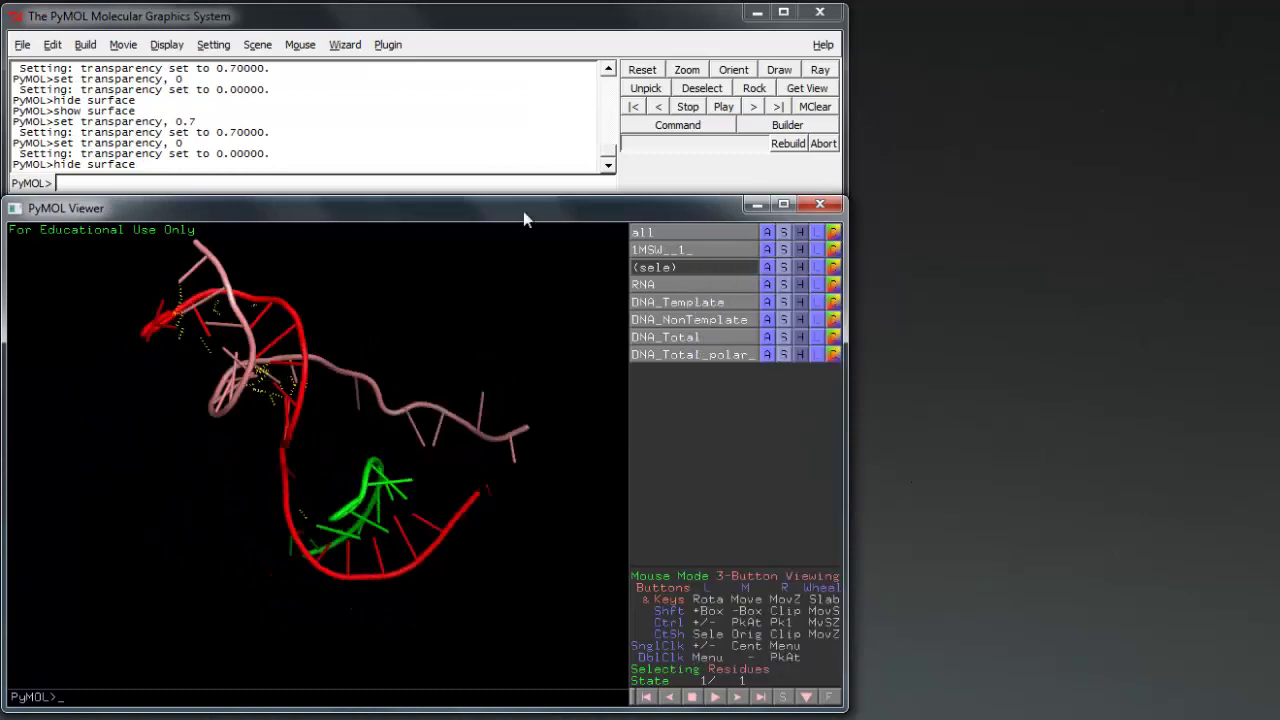
pyautogui.click(464, 183)
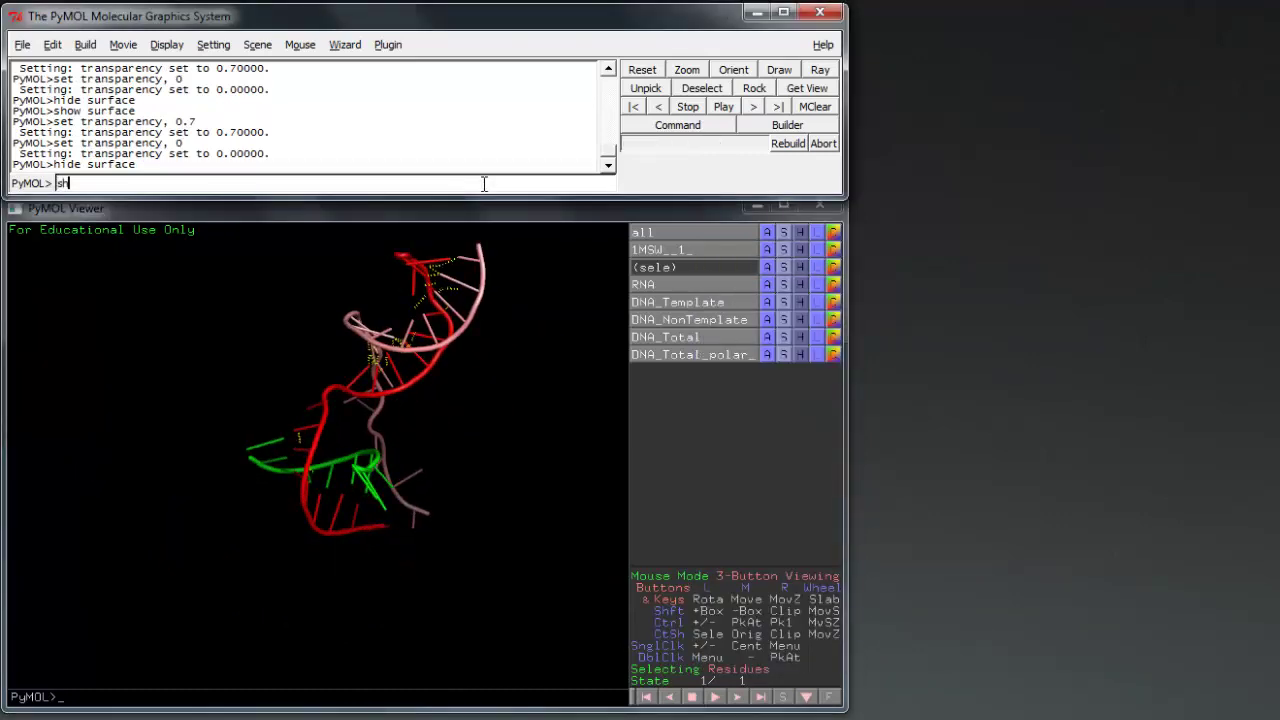
pyautogui.write('show surface')
pyautogui.press('Return')
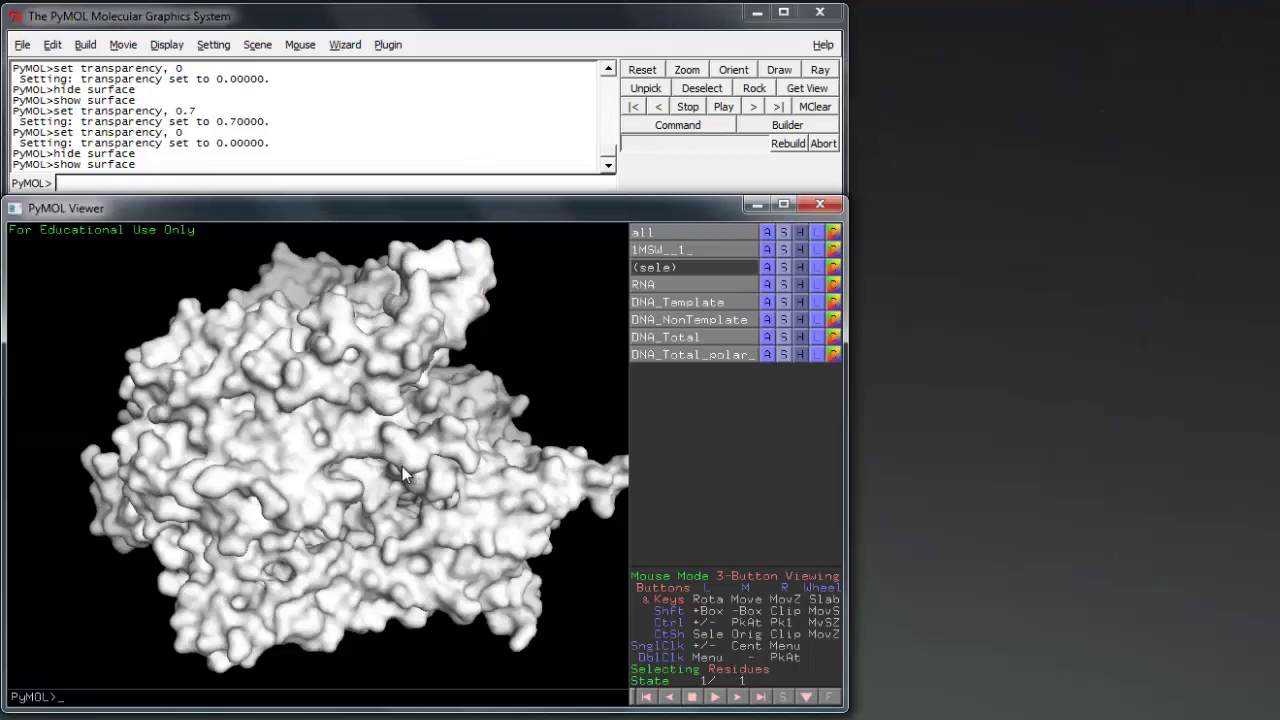
pyautogui.moveTo(402, 465); pyautogui.dragTo(394, 412)
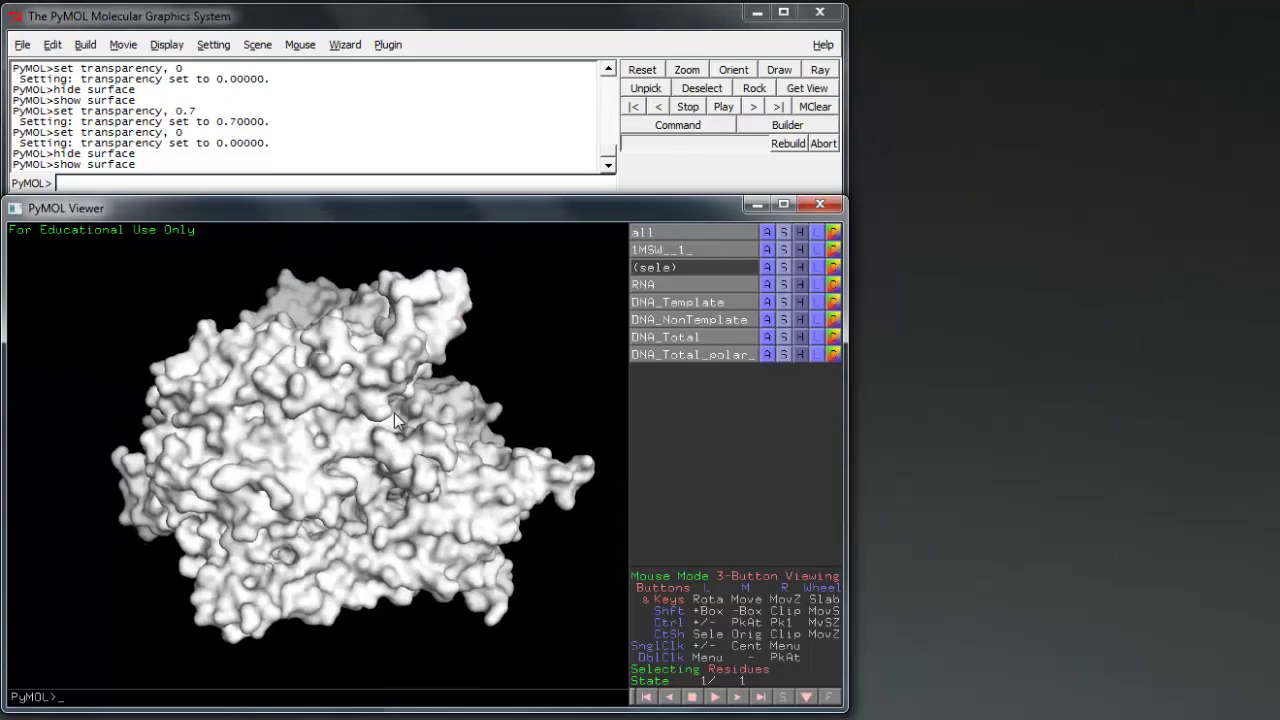
# Set surface_quality to 1 and transparency to 0.7
pyautogui.click(308, 185)
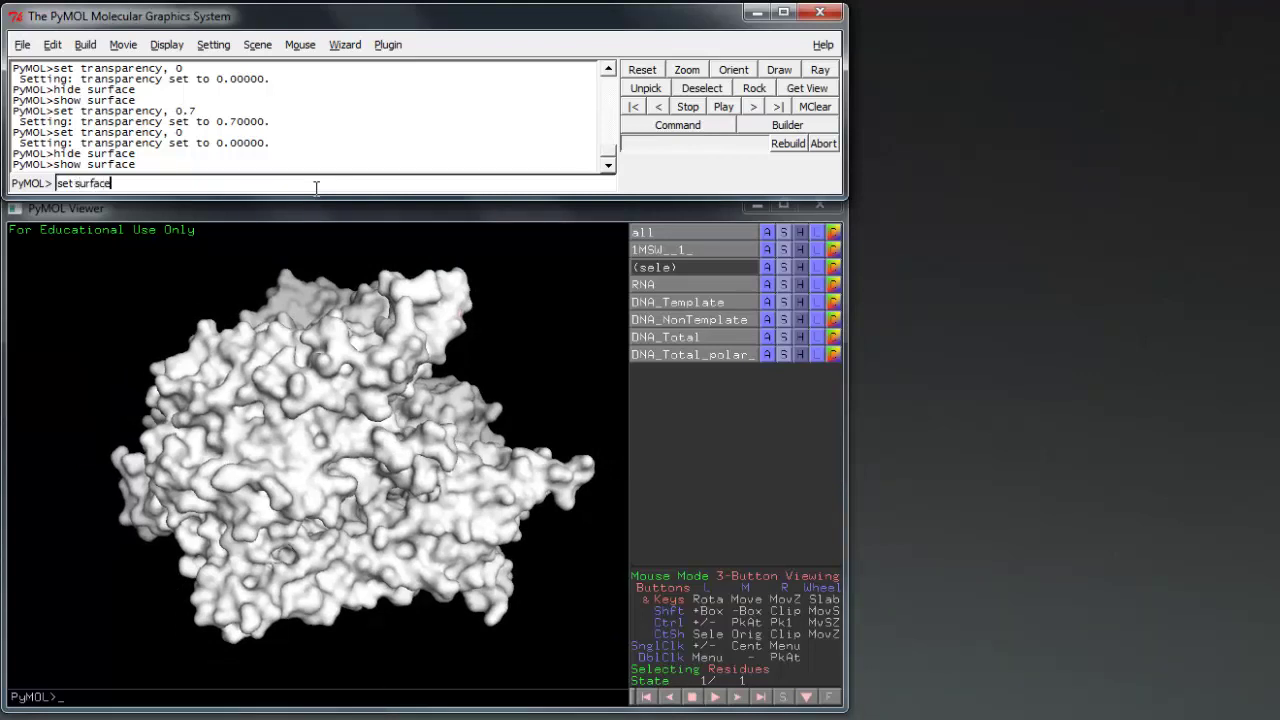
pyautogui.write('set surface_quality, 1')
pyautogui.press('Return')
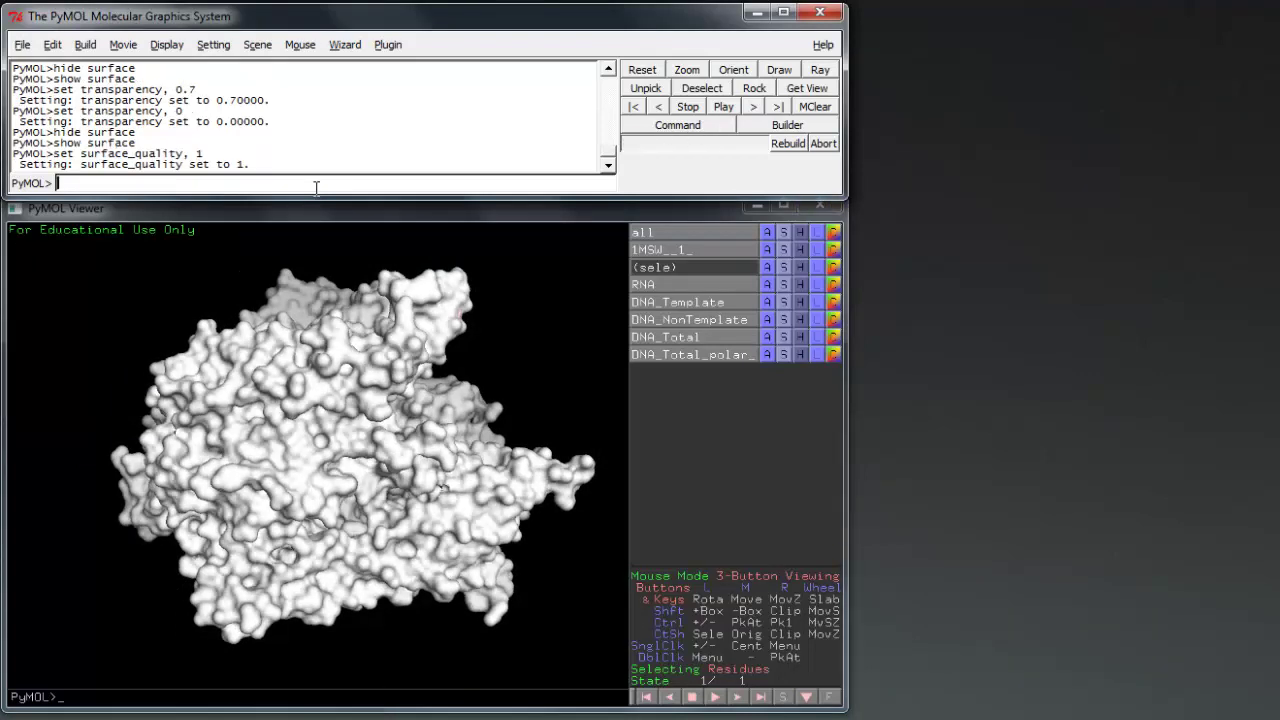
pyautogui.write('set transparency, 0.7')
pyautogui.press('Return')
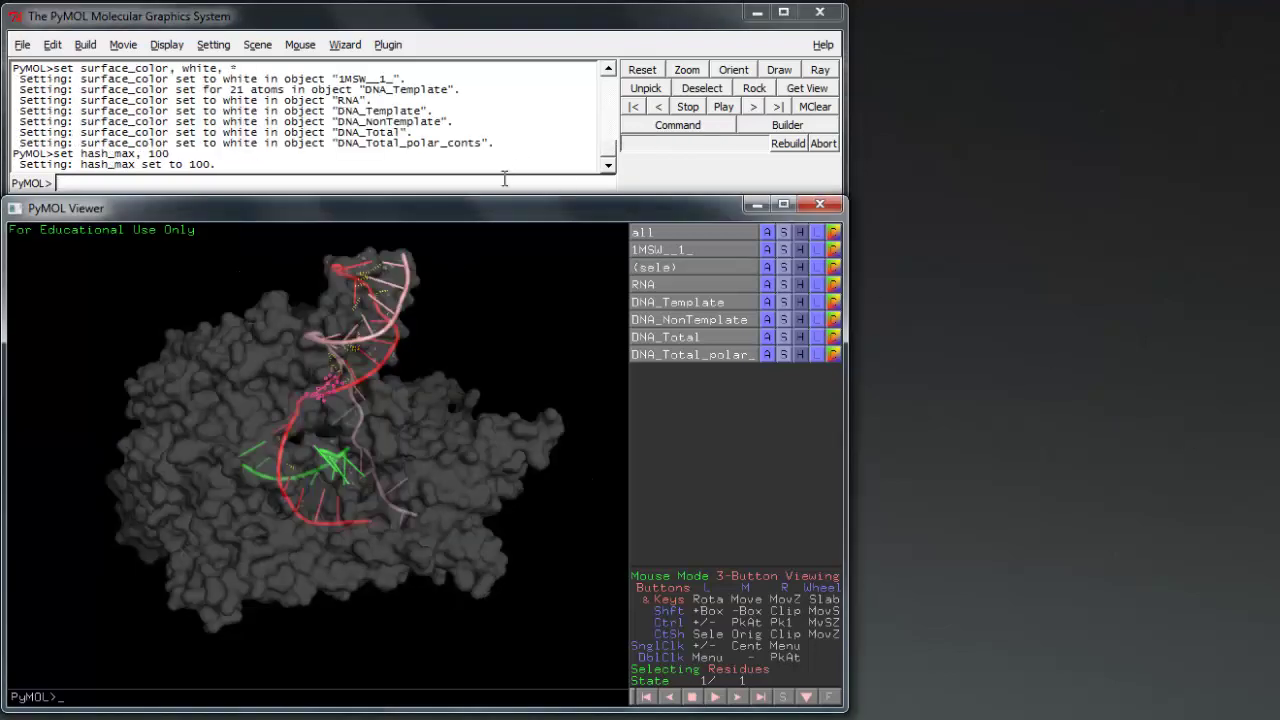
# Run 'set surface_color, slate, *' and change the viewer background to white
pyautogui.click(504, 179)
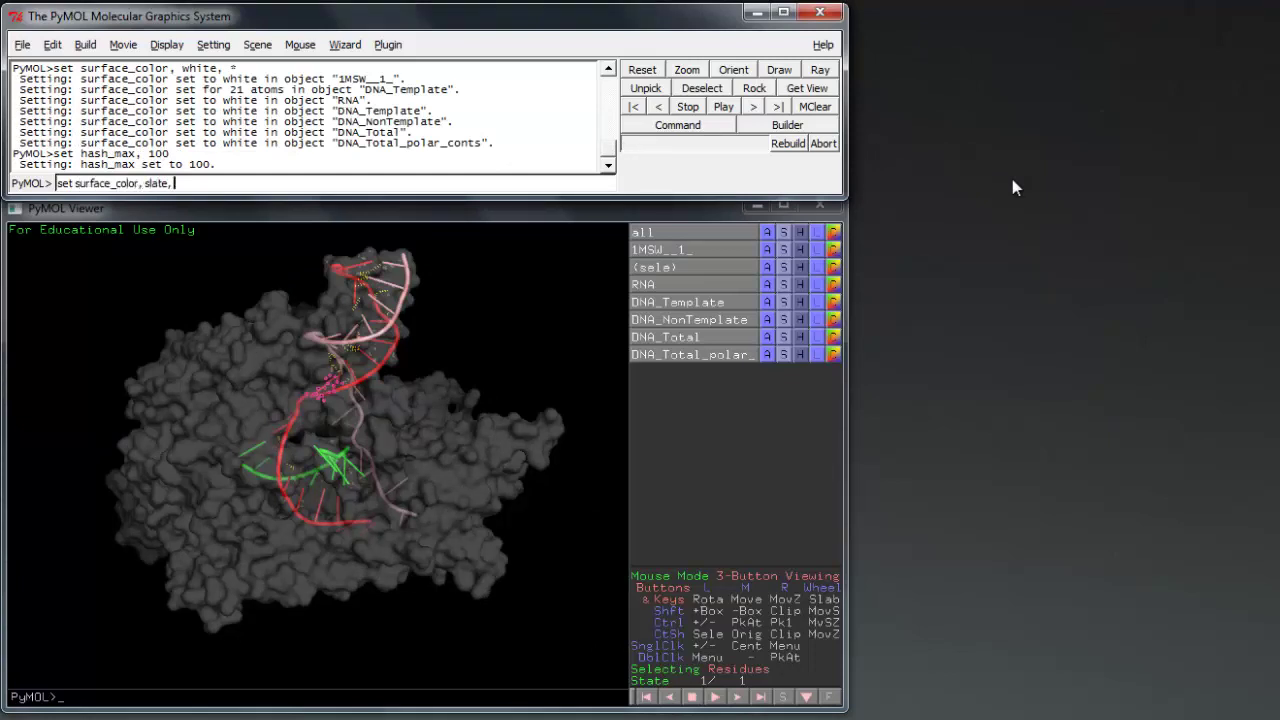
pyautogui.press('Return')
pyautogui.click(166, 44)
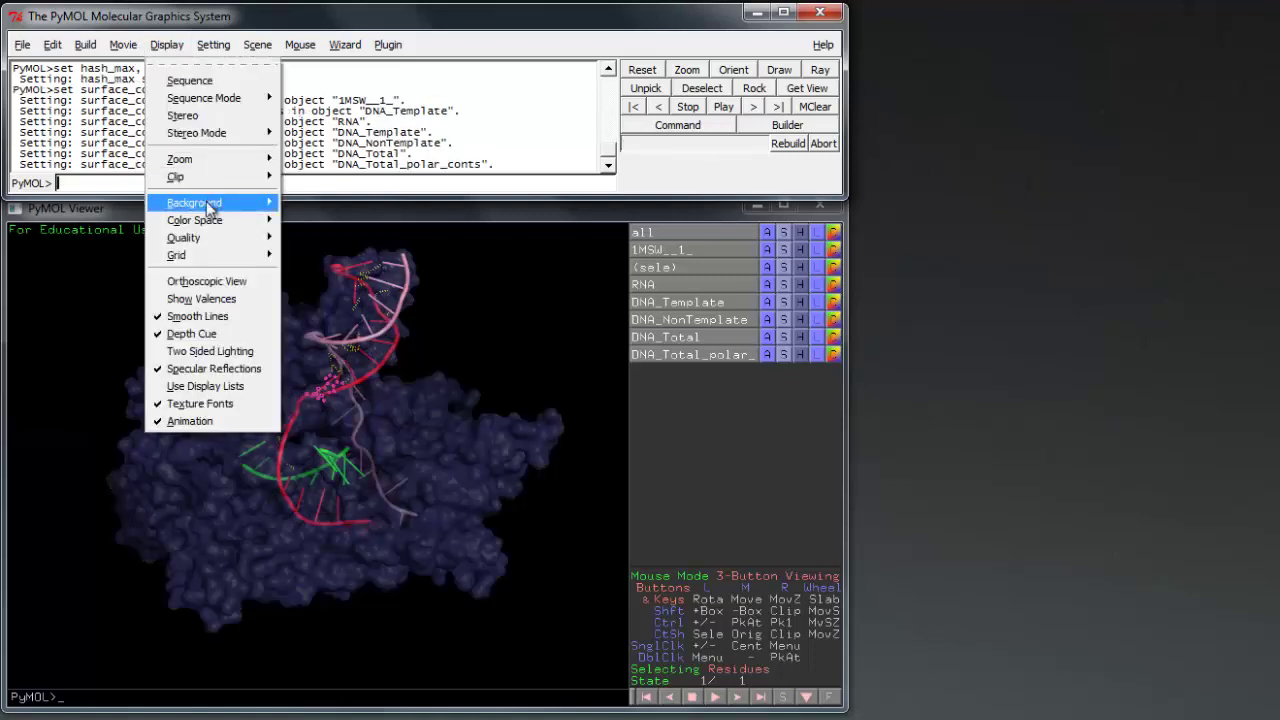
pyautogui.moveTo(210, 205)
pyautogui.click(327, 243)
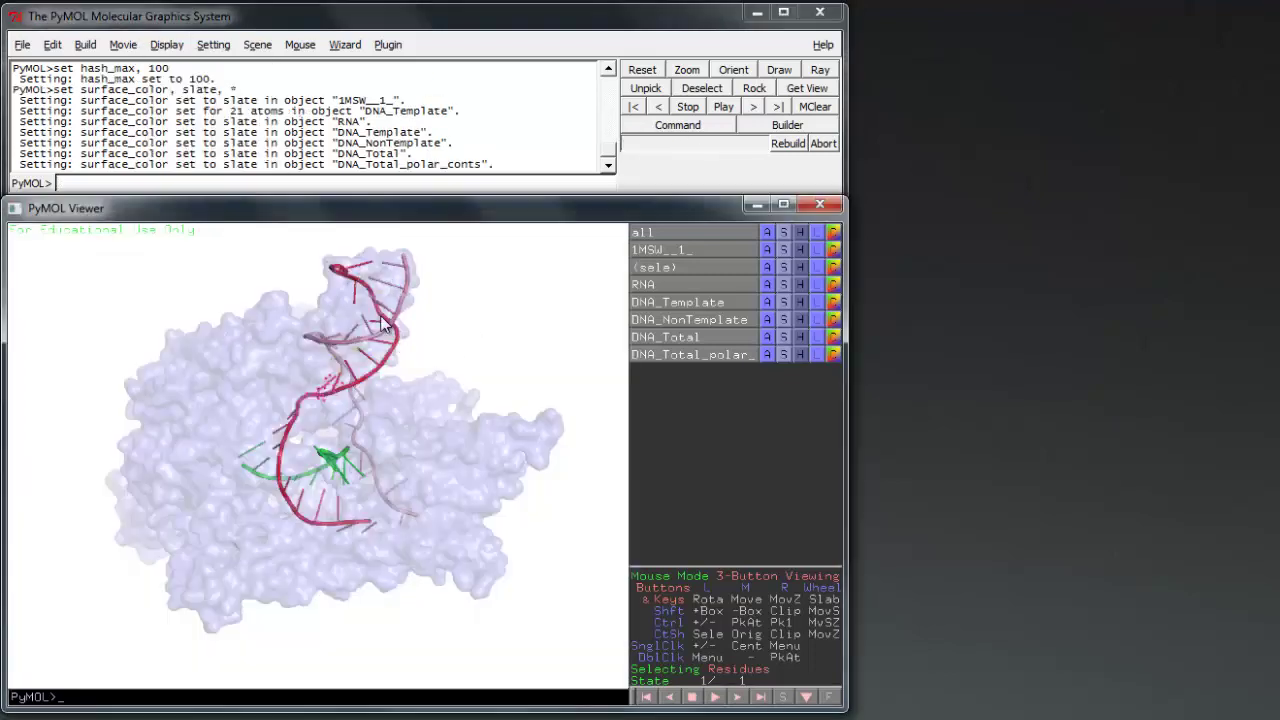
# Rotate, tilt upward and zoom in on the protein–DNA complex for a closer view
pyautogui.moveTo(380, 337); pyautogui.dragTo(252, 479)
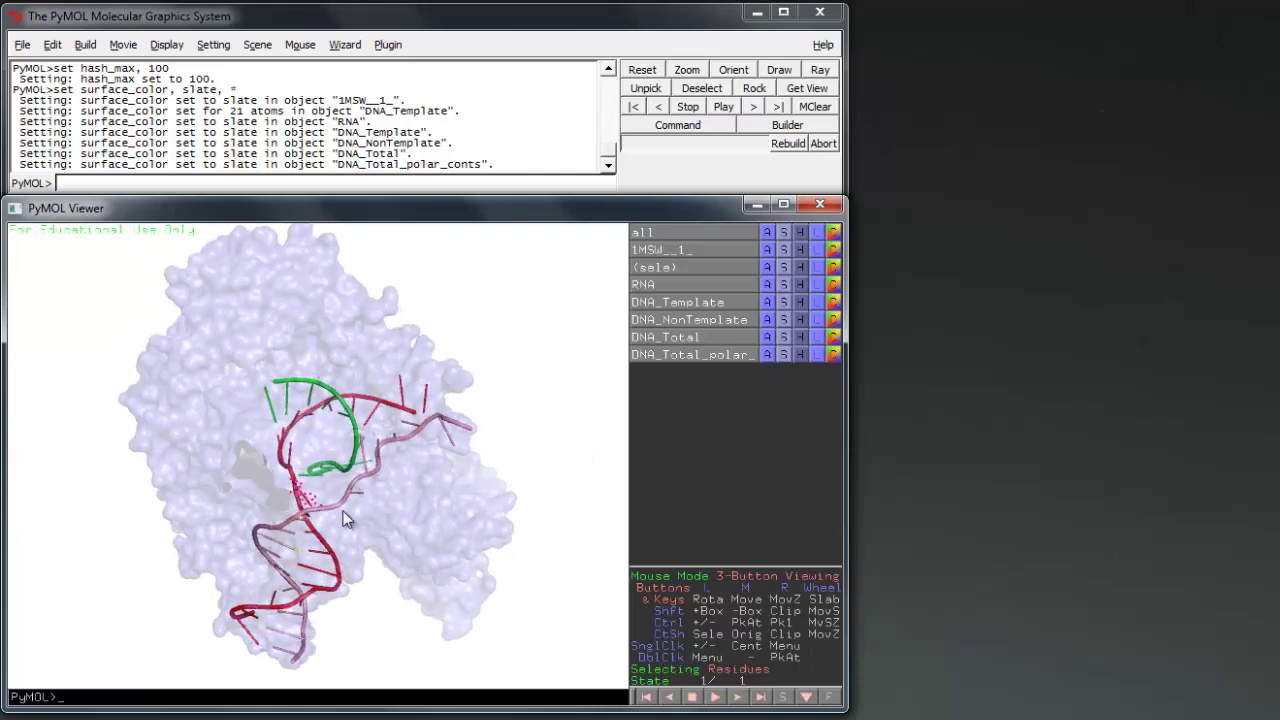
pyautogui.moveTo(353, 487); pyautogui.dragTo(339, 439)
pyautogui.moveTo(340, 452); pyautogui.dragTo(320, 545, button='right')
pyautogui.moveTo(338, 479); pyautogui.dragTo(348, 440)
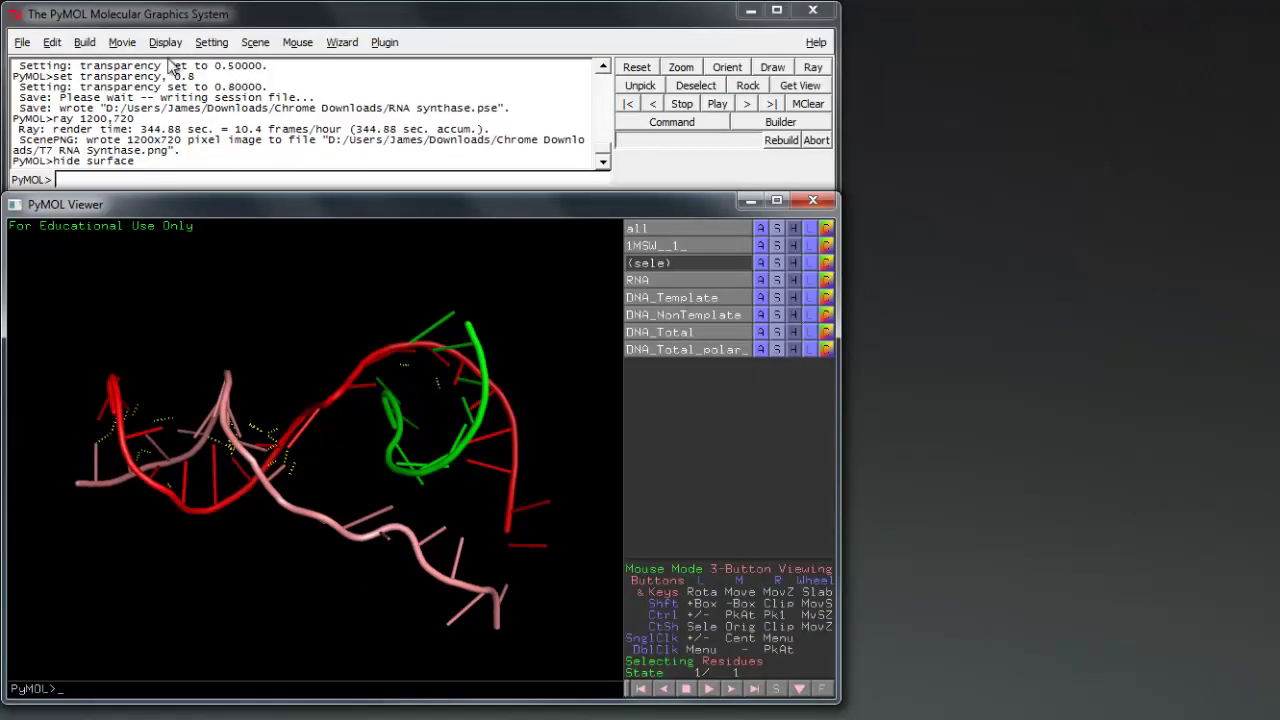
# Program an 8-second Y-Roll camera loop, play it, and rewind to frame 1
pyautogui.click(122, 42)
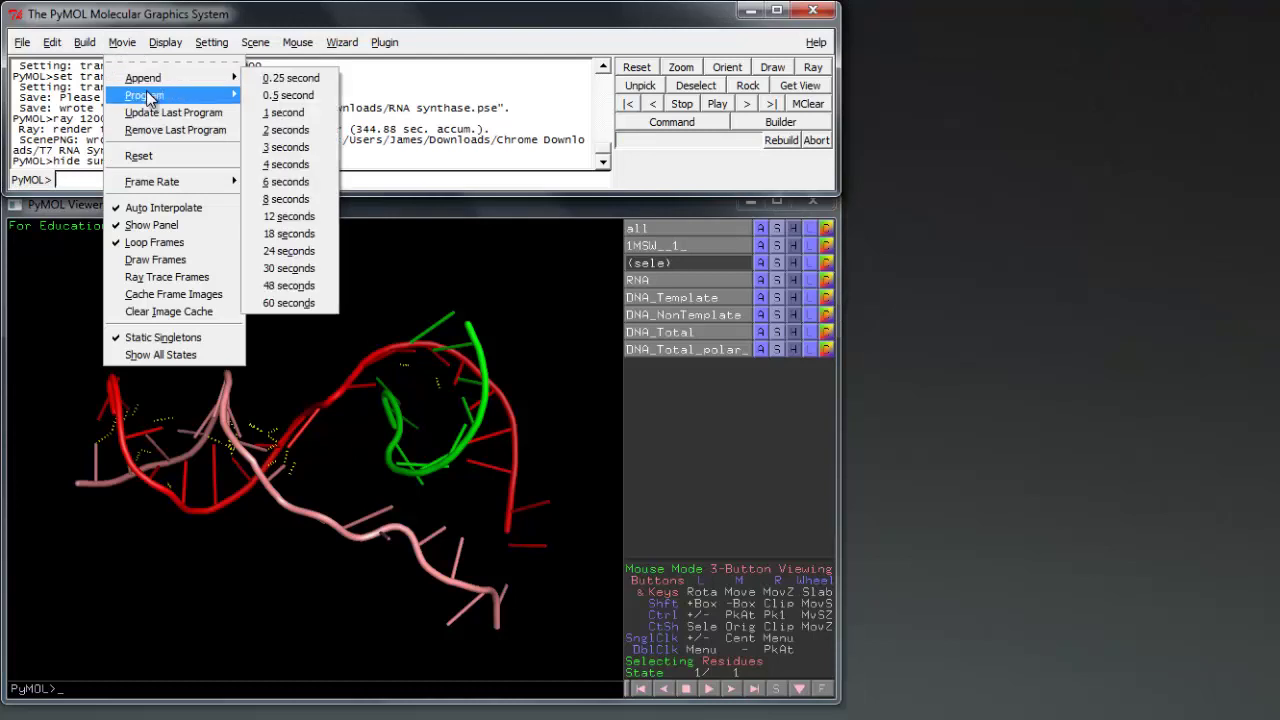
pyautogui.moveTo(148, 95)
pyautogui.moveTo(303, 170)
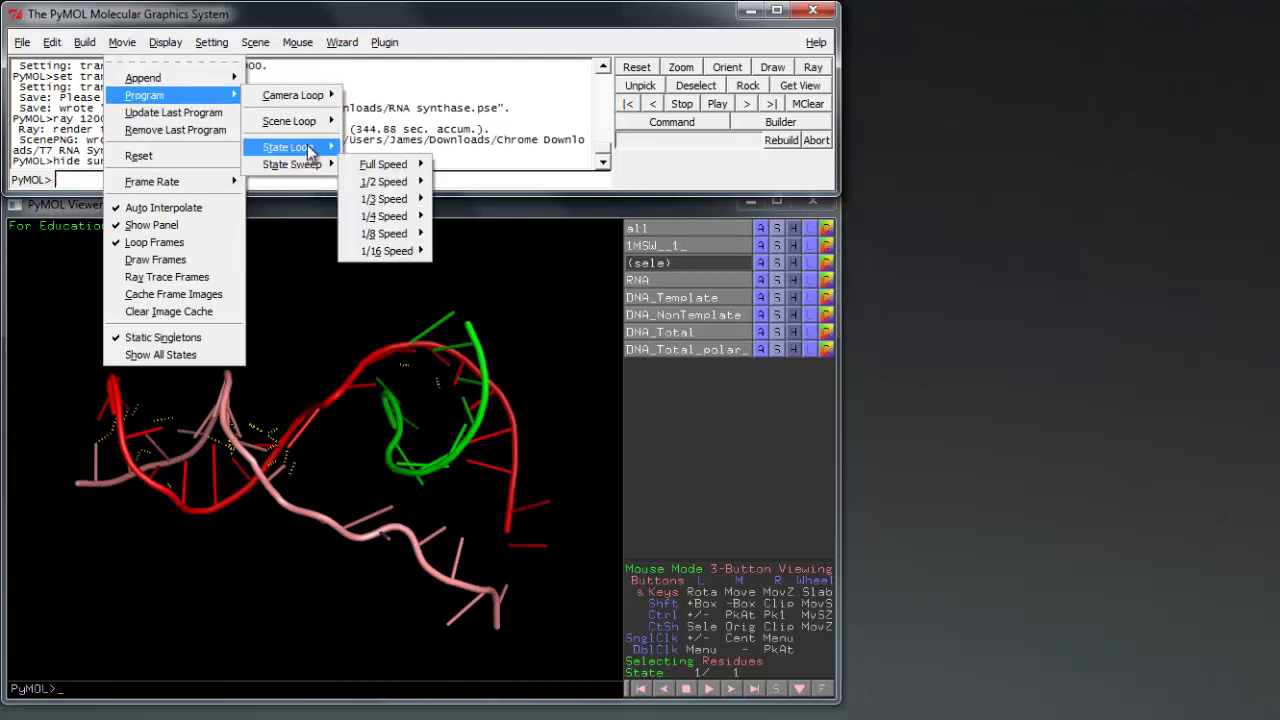
pyautogui.moveTo(300, 95)
pyautogui.moveTo(385, 184)
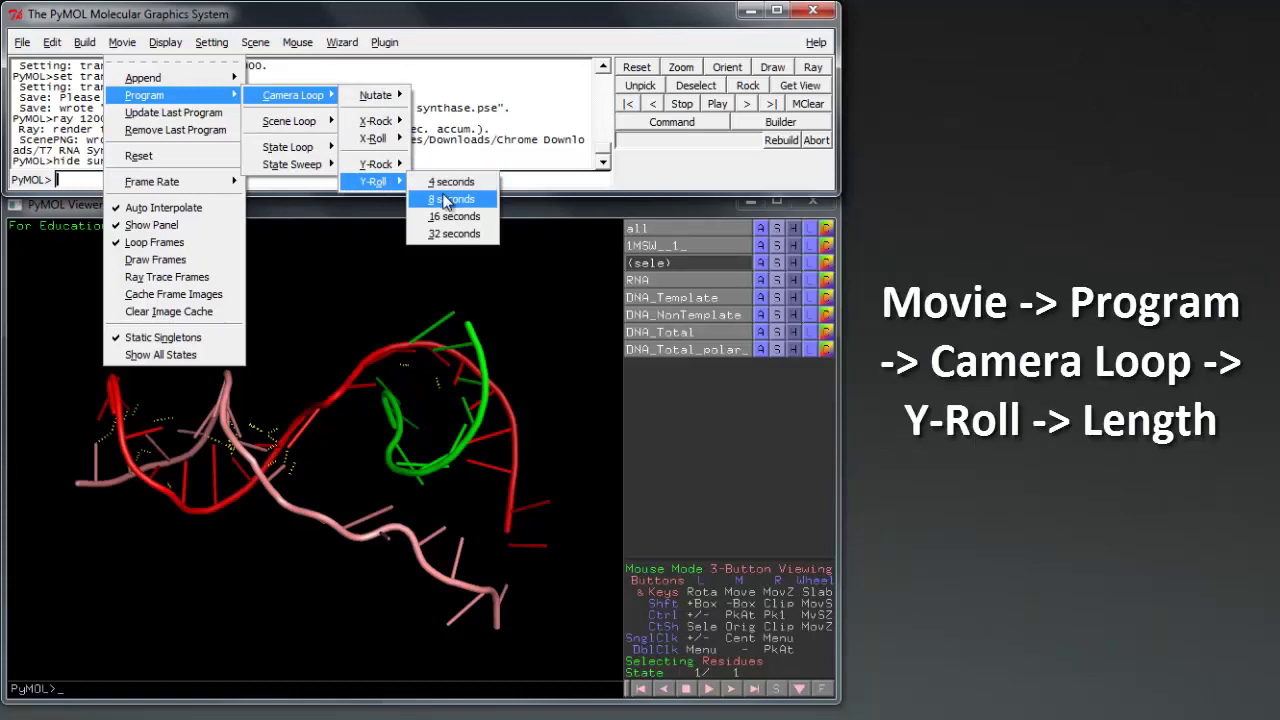
pyautogui.click(447, 200)
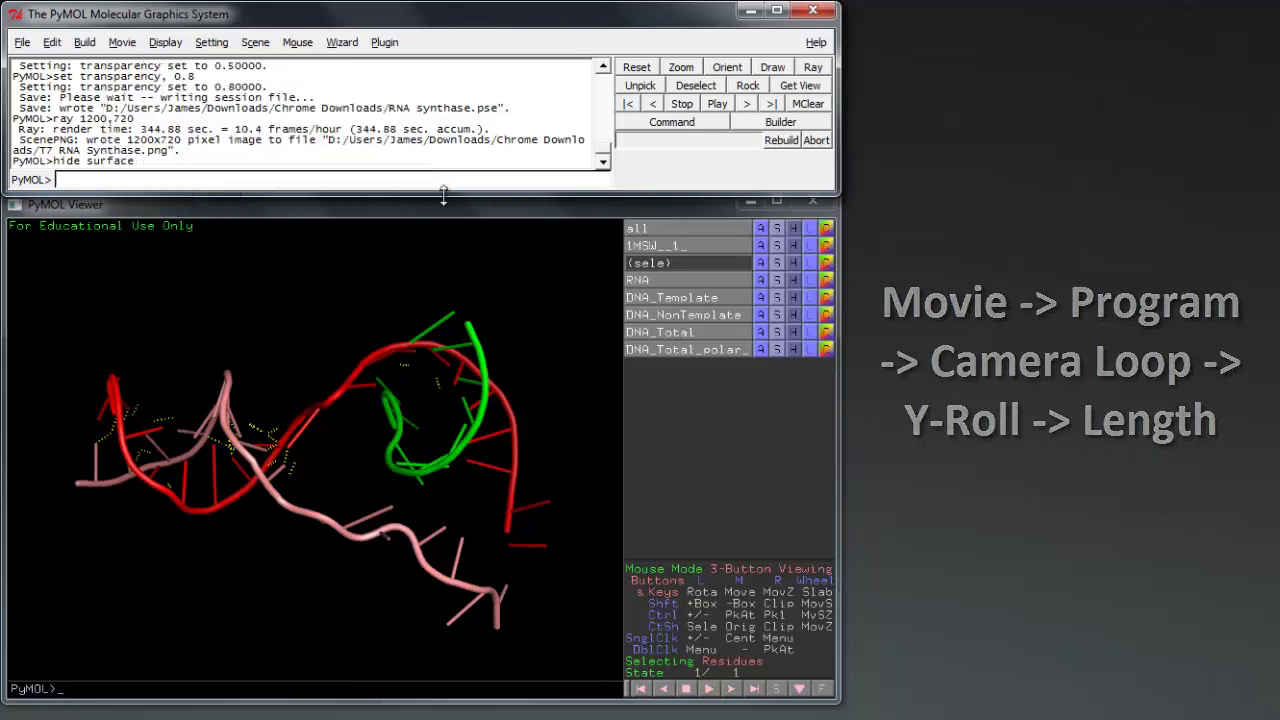
pyautogui.click(717, 104)
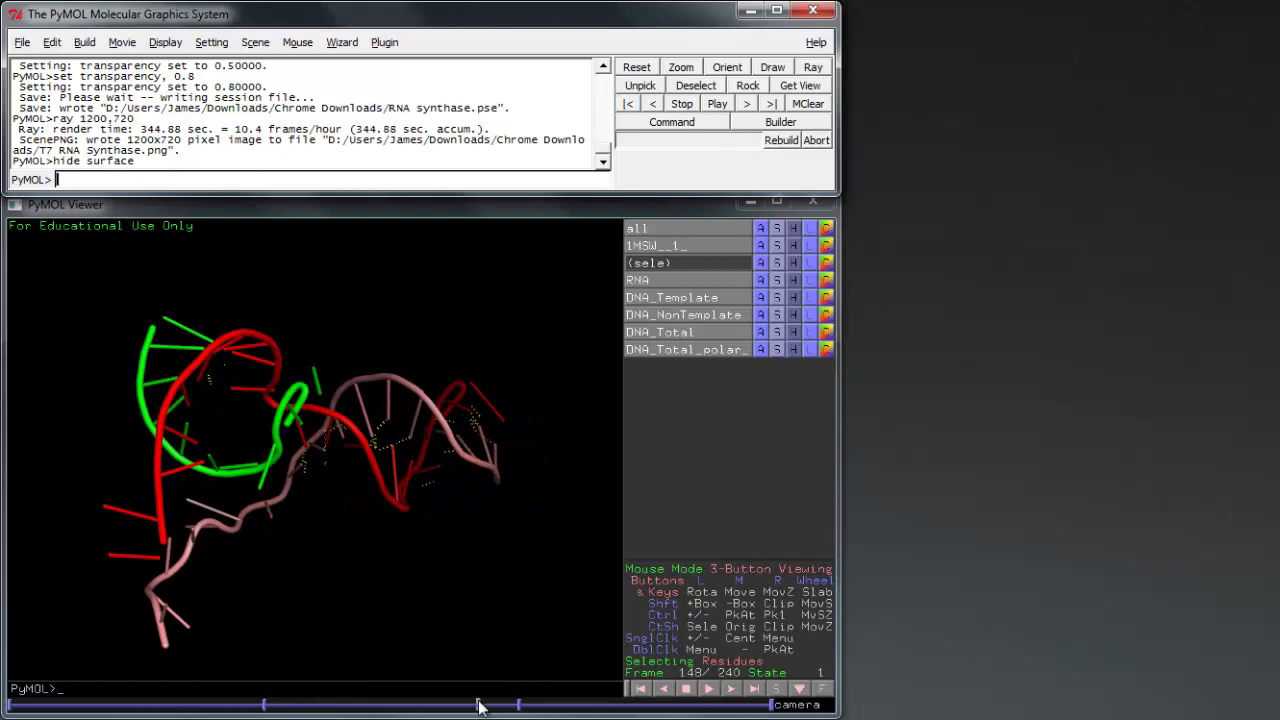
pyautogui.moveTo(478, 707); pyautogui.dragTo(5, 707)
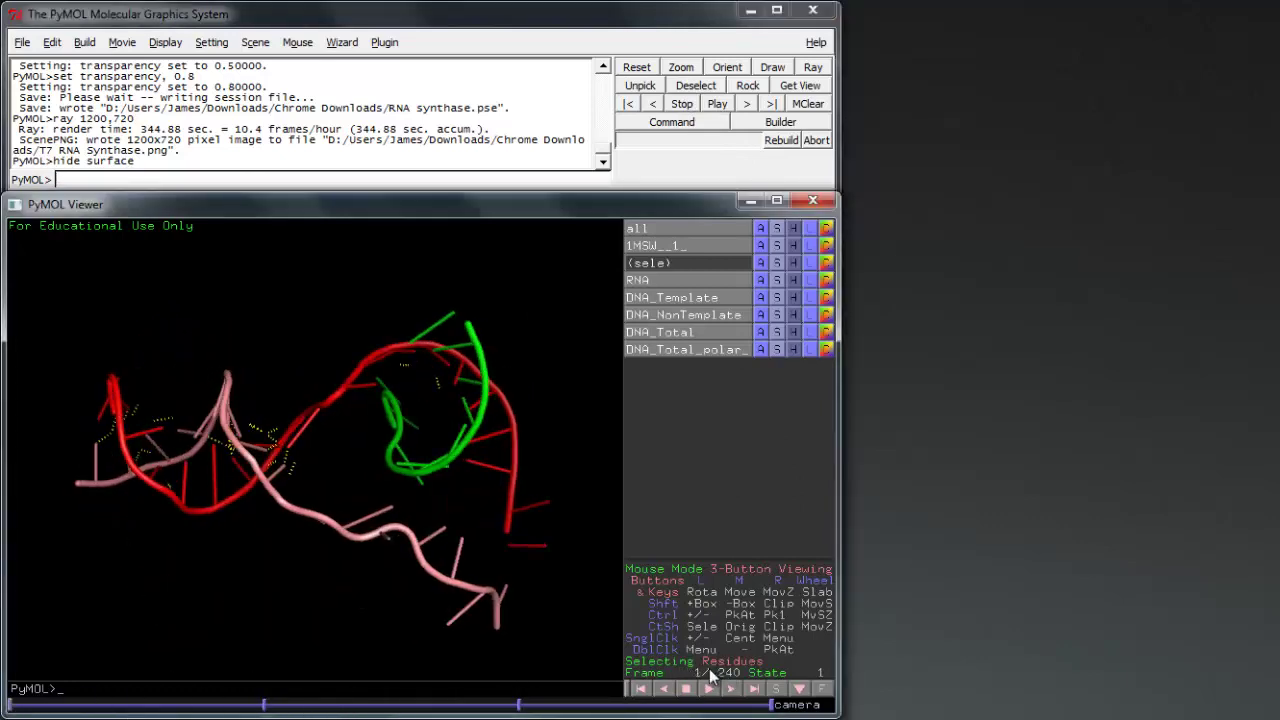
# Run 'set ray_trace_frames, 1' and go to File > Save Movie As
pyautogui.click(316, 180)
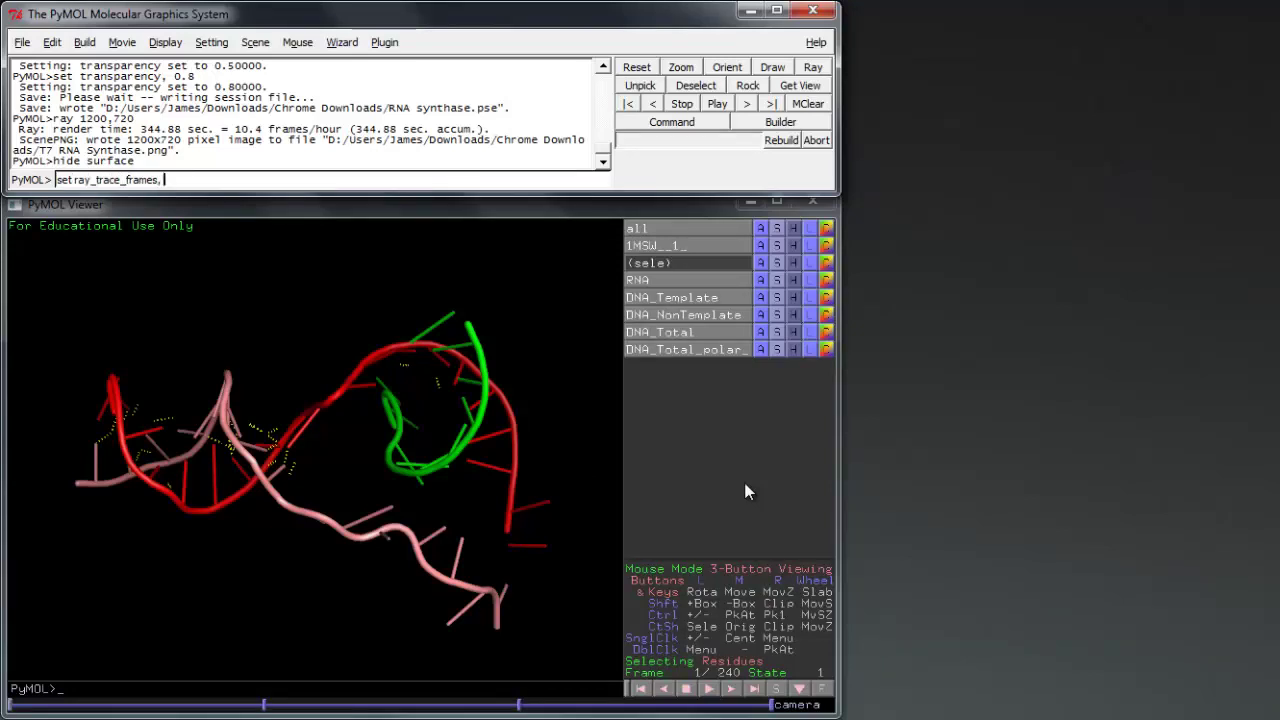
pyautogui.press('Return')
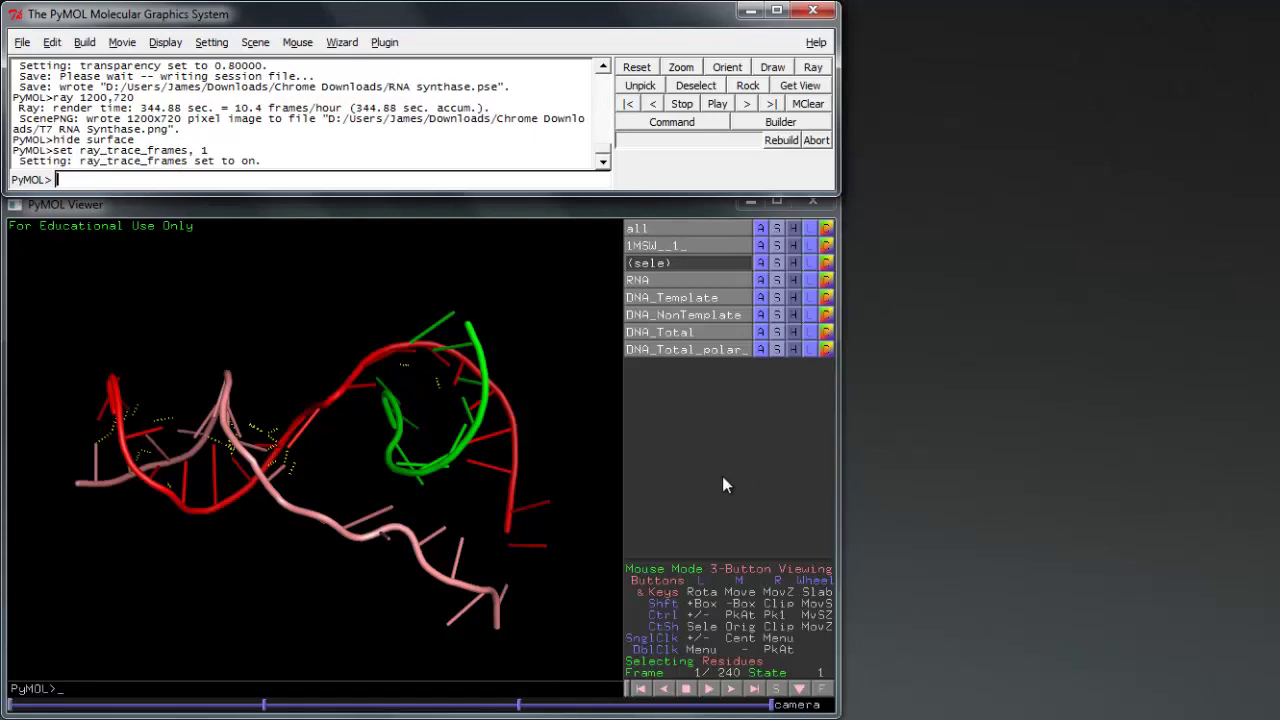
pyautogui.click(22, 43)
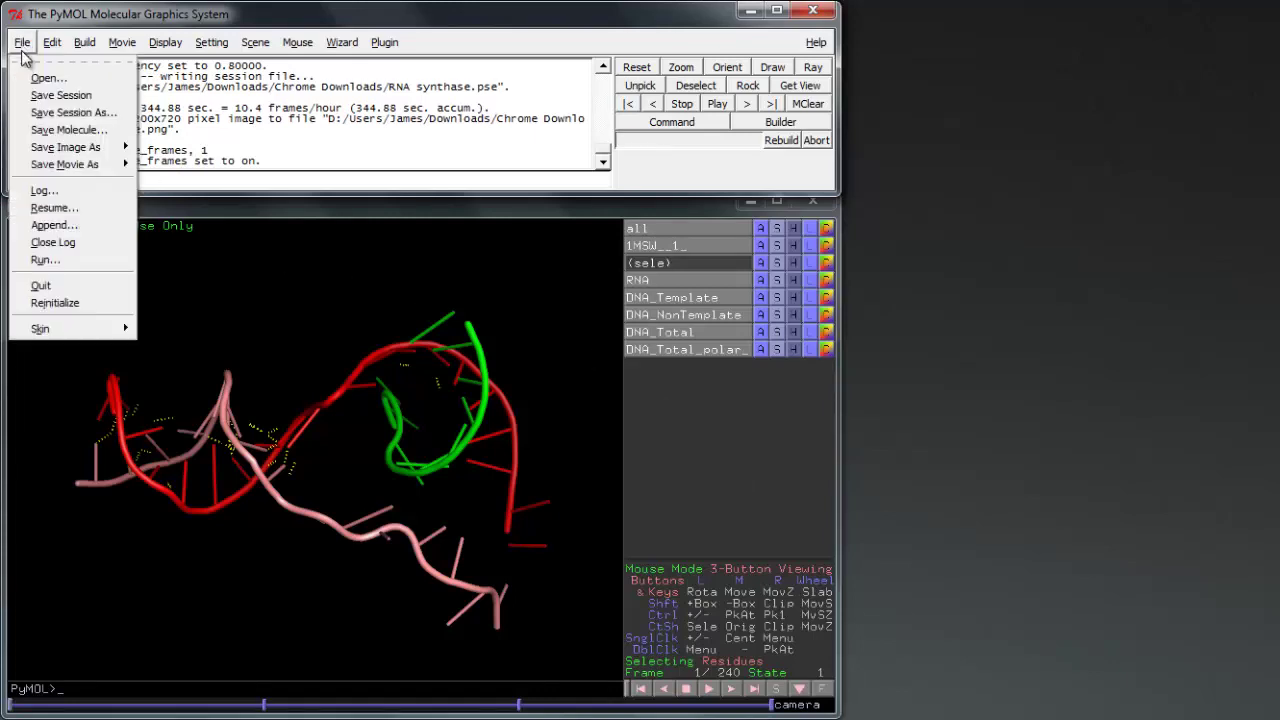
pyautogui.moveTo(91, 165)
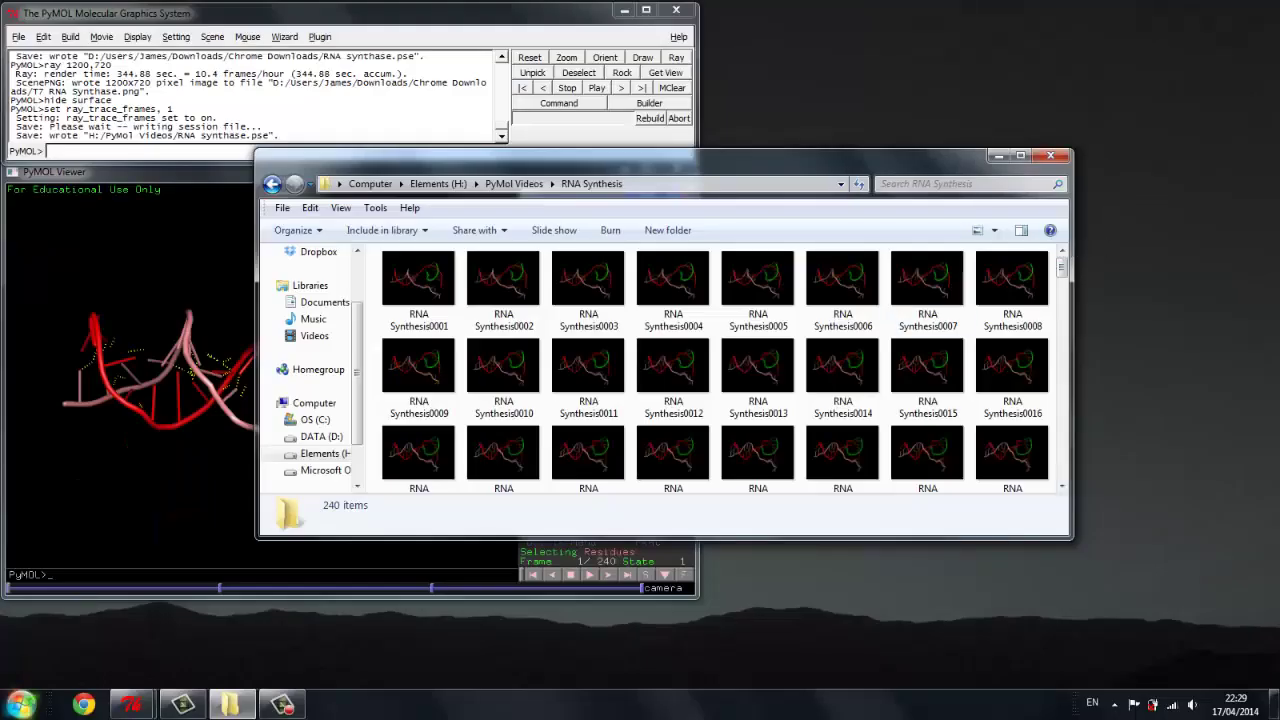
# Search the Start menu for 'windows live movie ma' and launch Windows Live Movie Maker
pyautogui.click(20, 705)
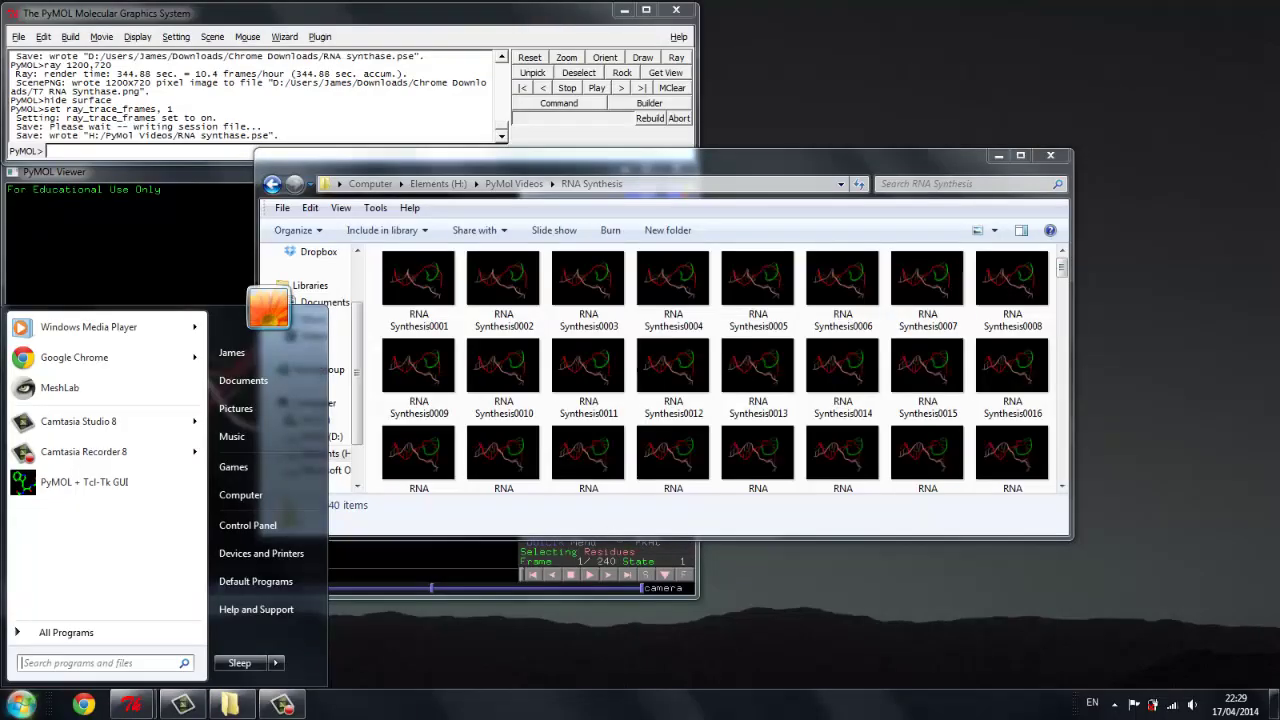
pyautogui.click(74, 664)
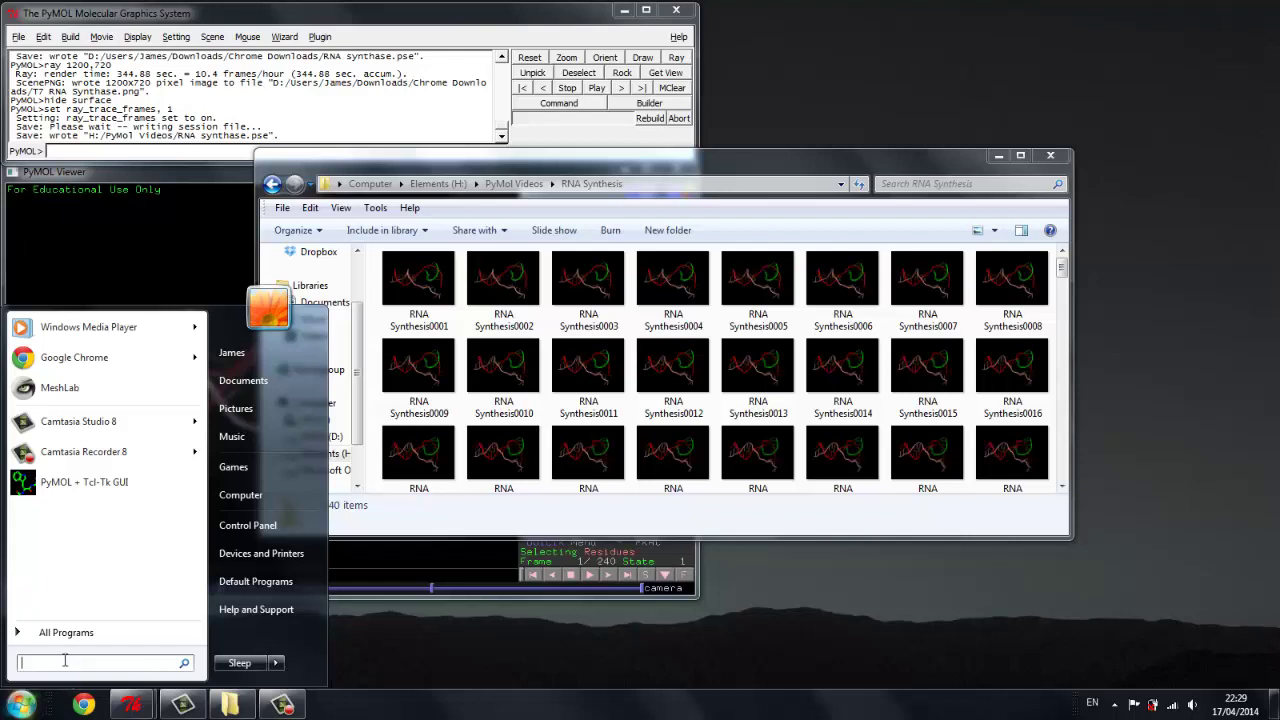
pyautogui.write('windows live movie maker')
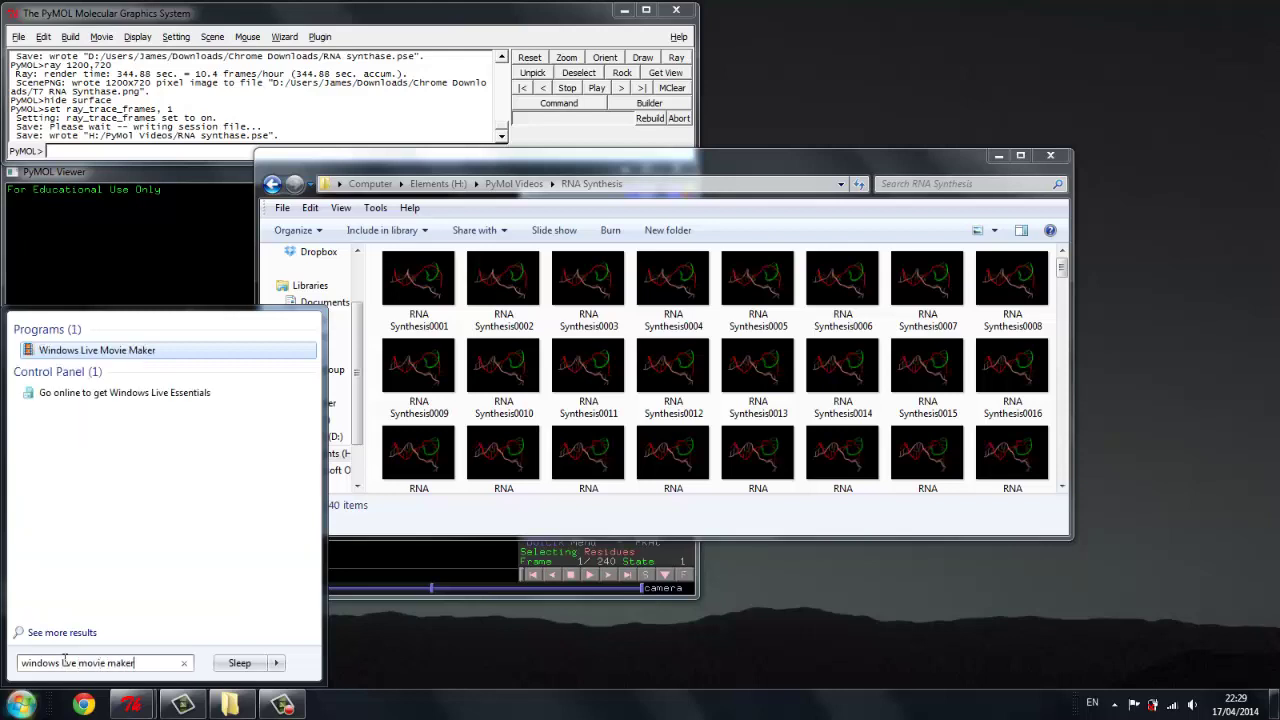
pyautogui.click(117, 352)
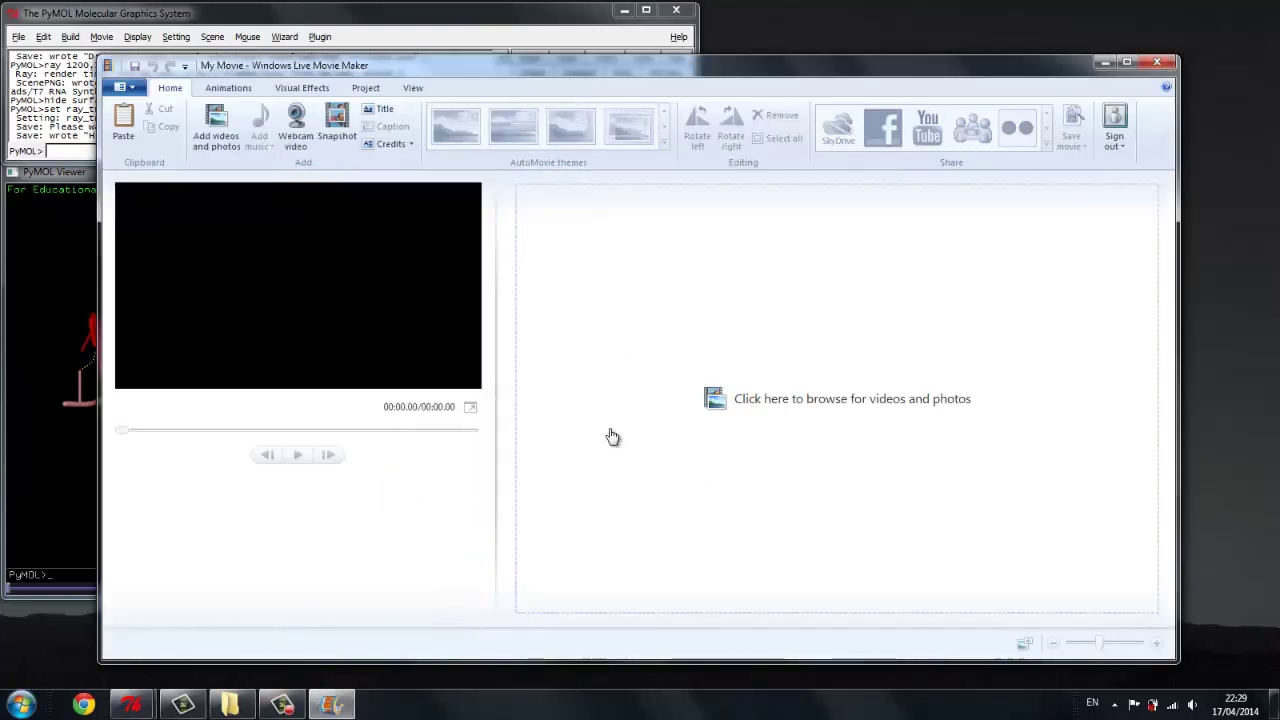
# Drag all 240 RNA Synthesis PNG frames from Explorer into the Movie Maker storyboard
pyautogui.click(230, 705)
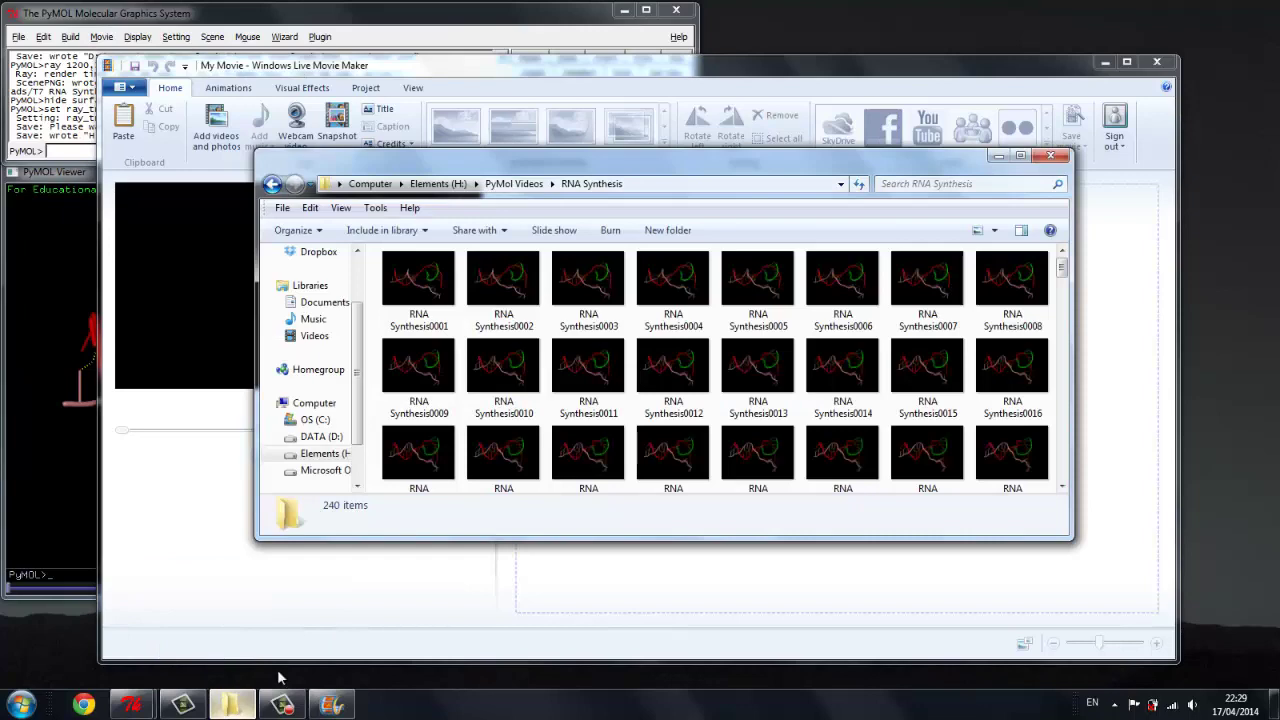
pyautogui.click(415, 280)
pyautogui.moveTo(1062, 268); pyautogui.dragTo(1106, 350)
pyautogui.keyDown('shift'); pyautogui.click(1030, 437); pyautogui.keyUp('shift')
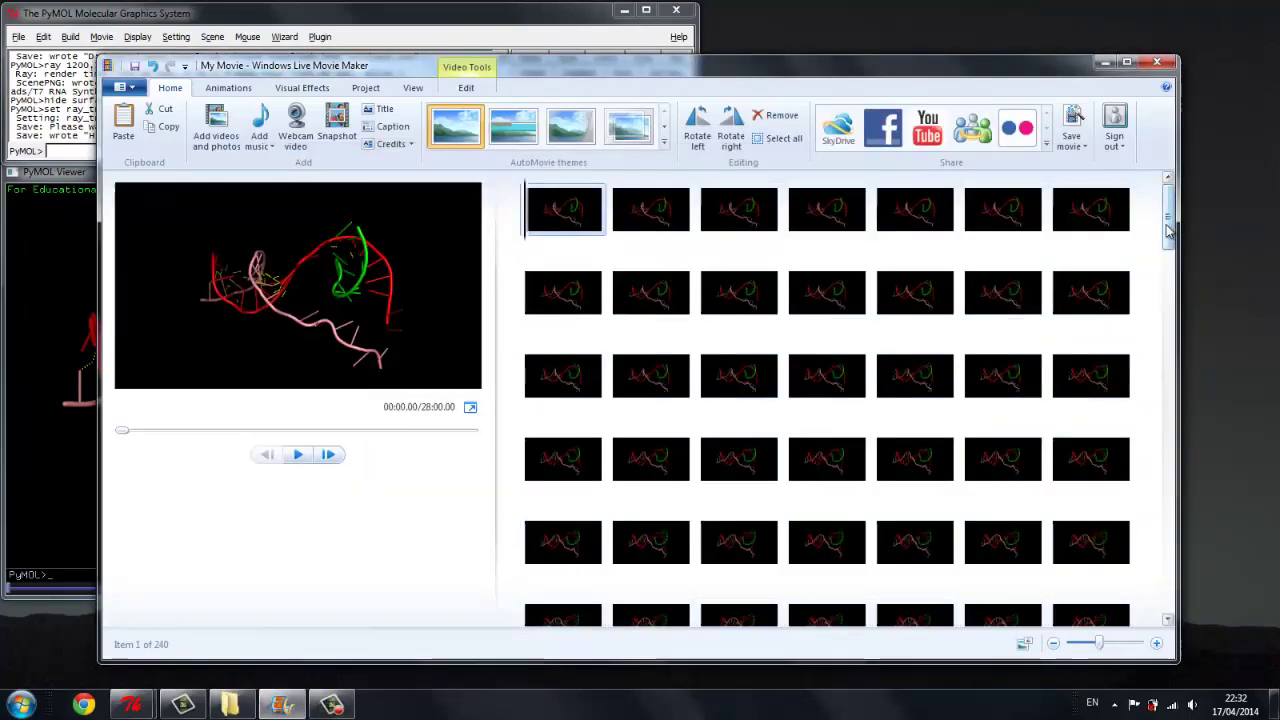
pyautogui.moveTo(1168, 232); pyautogui.dragTo(1176, 546)
pyautogui.scroll(-5, 1262, 577)
# Give every clip a 0.033-second duration and play the 7.99-second preview from the start
pyautogui.keyDown('shift'); pyautogui.click(663, 617); pyautogui.keyUp('shift')
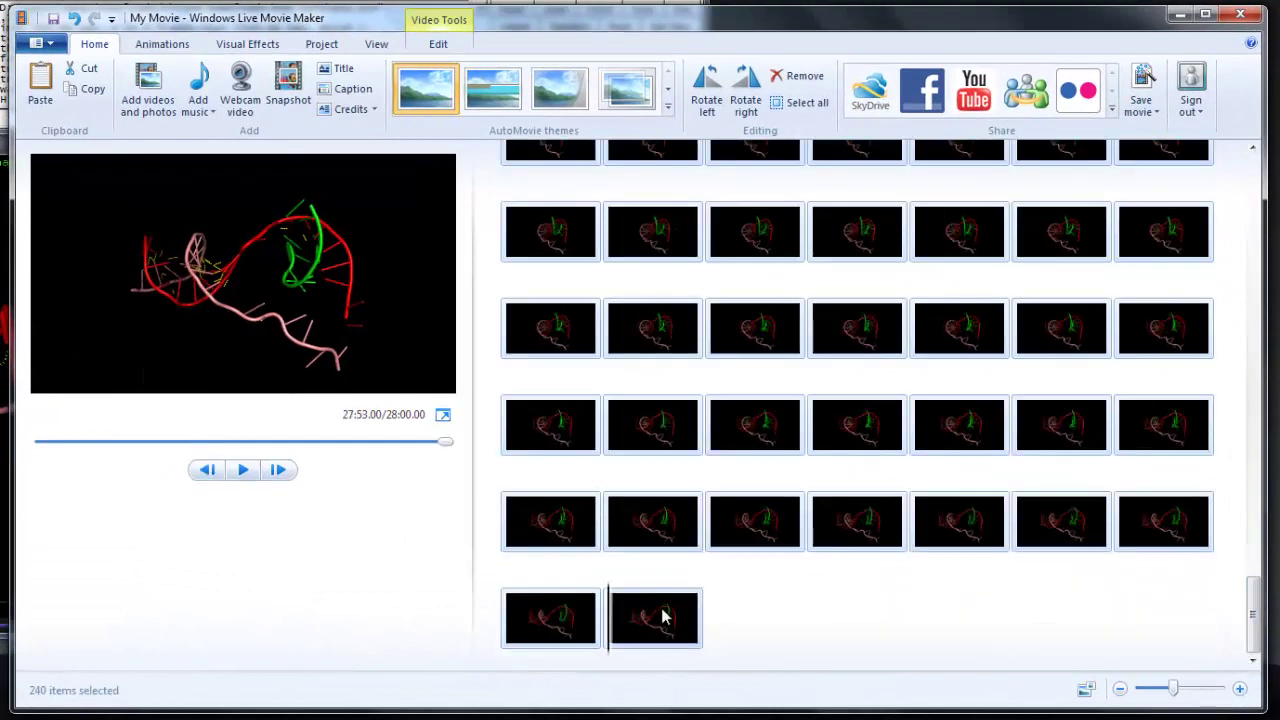
pyautogui.click(437, 45)
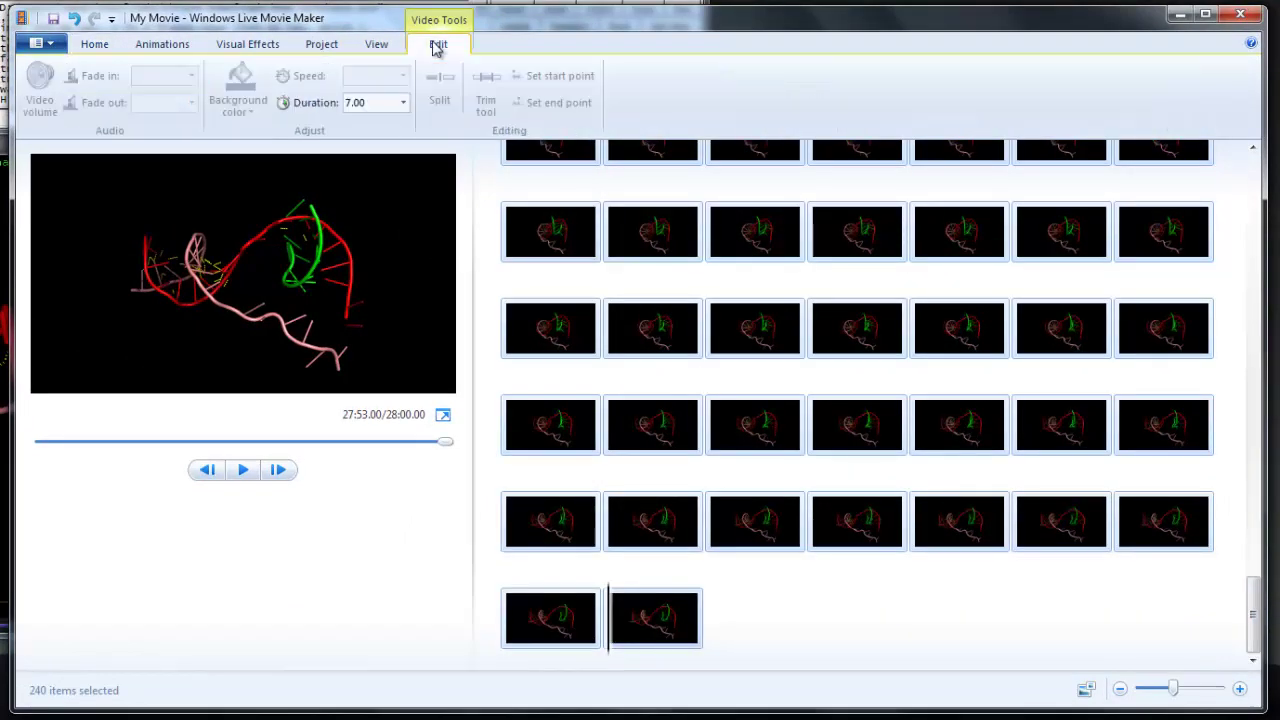
pyautogui.click(383, 104)
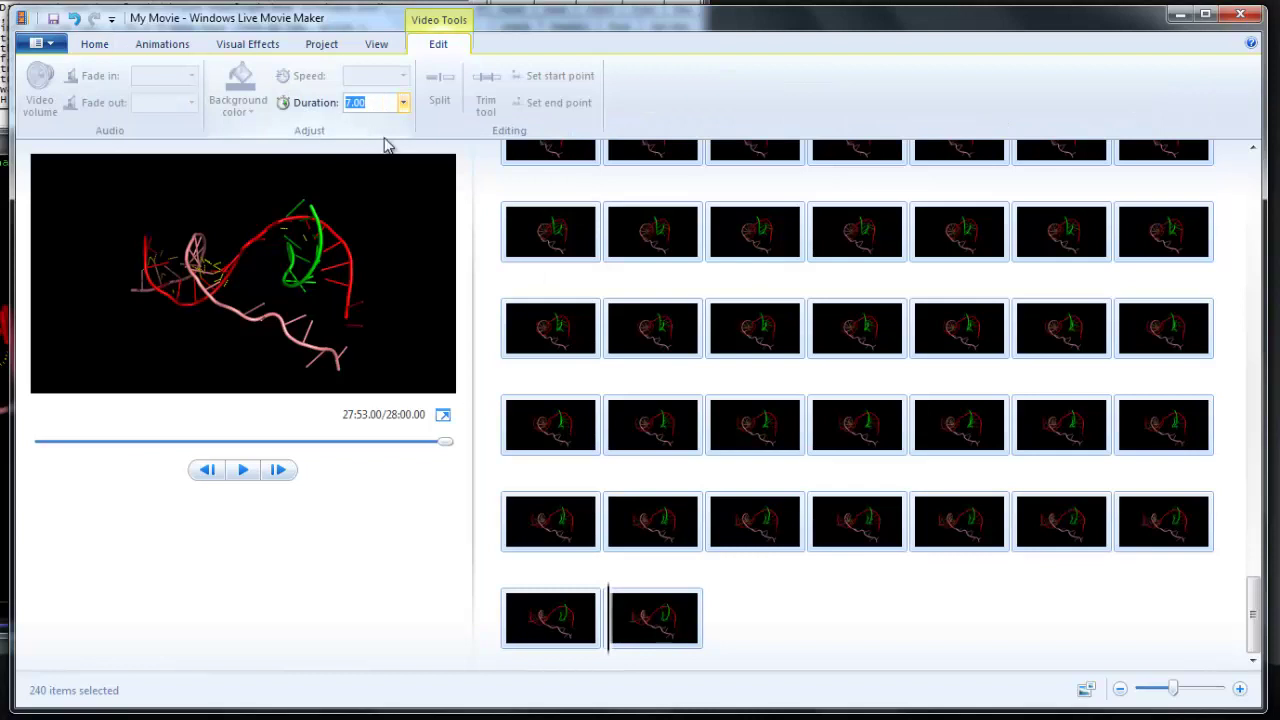
pyautogui.press('BackSpace')
pyautogui.write('0.0333')
pyautogui.press('Return')
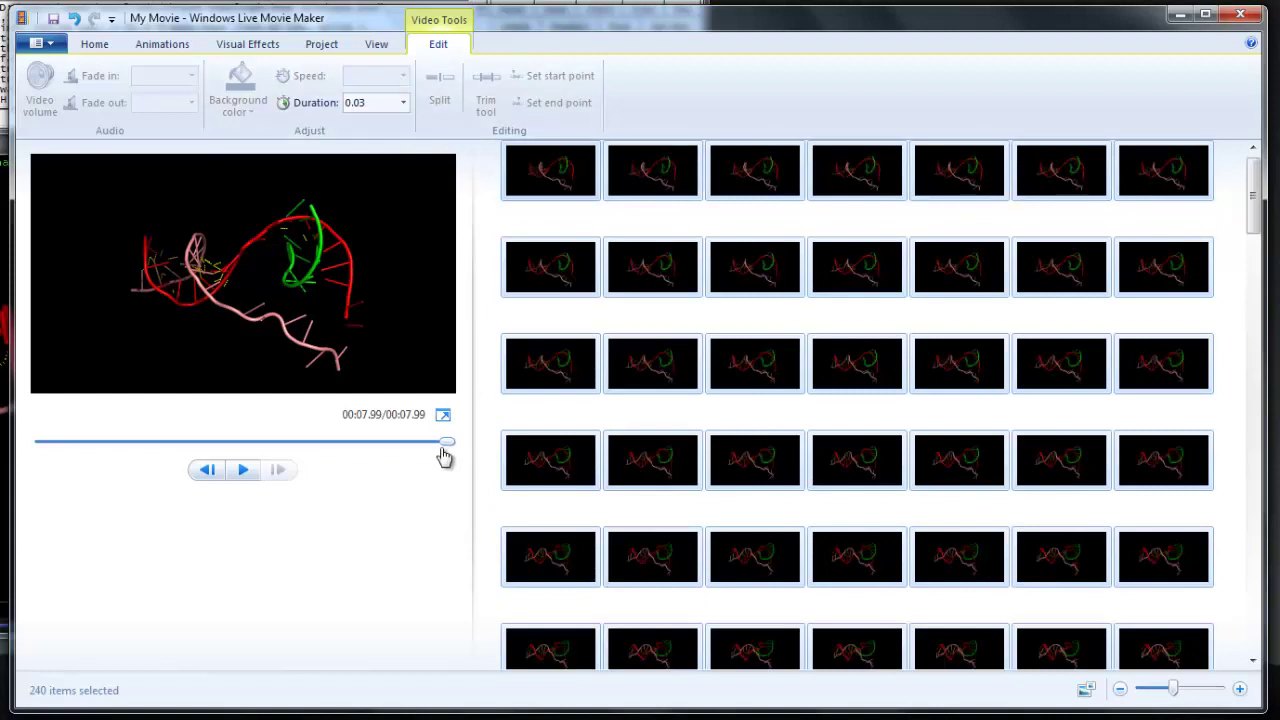
pyautogui.moveTo(448, 441); pyautogui.dragTo(127, 441)
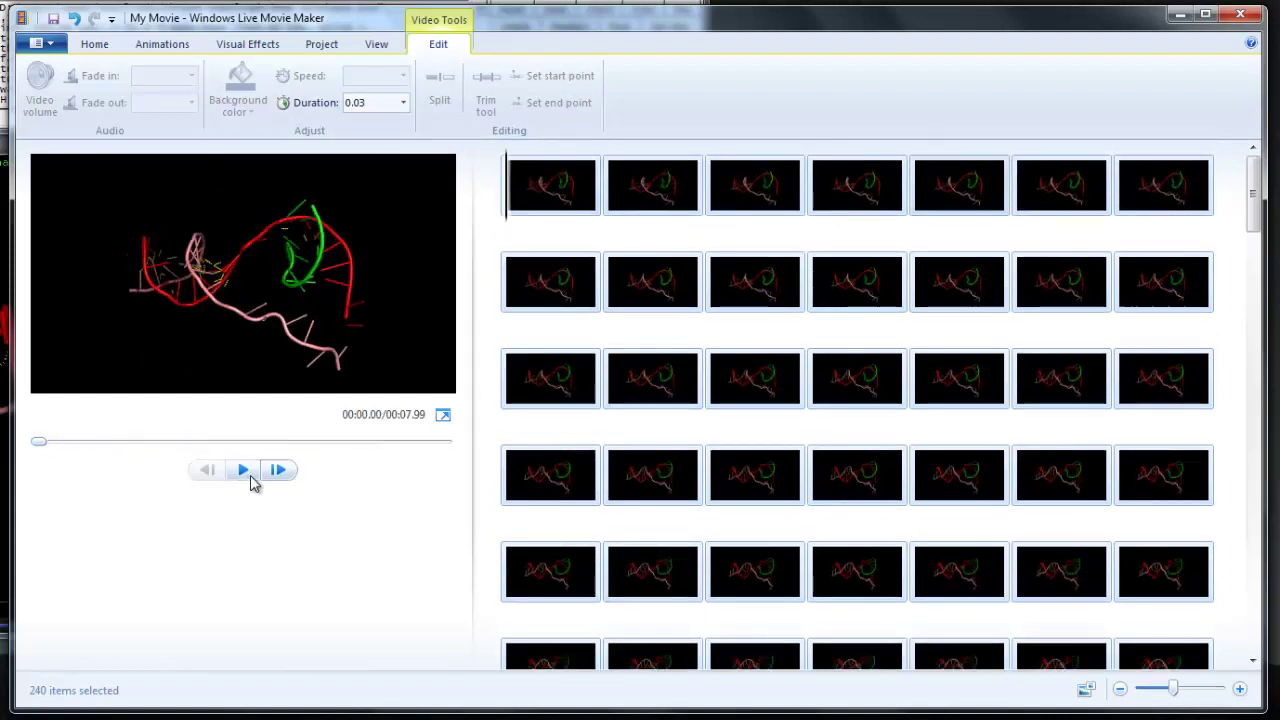
pyautogui.click(245, 474)
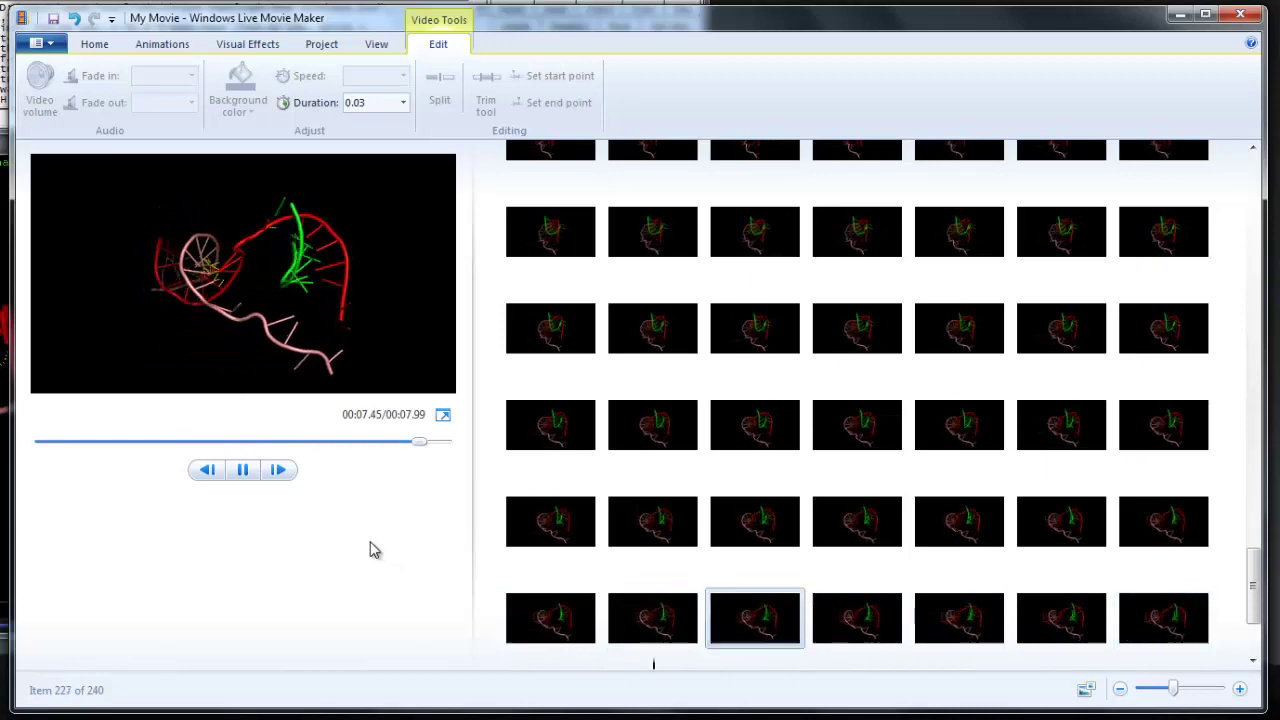
# Save the movie as a Windows Media Video File named 'RNA Synthesis'
pyautogui.click(98, 46)
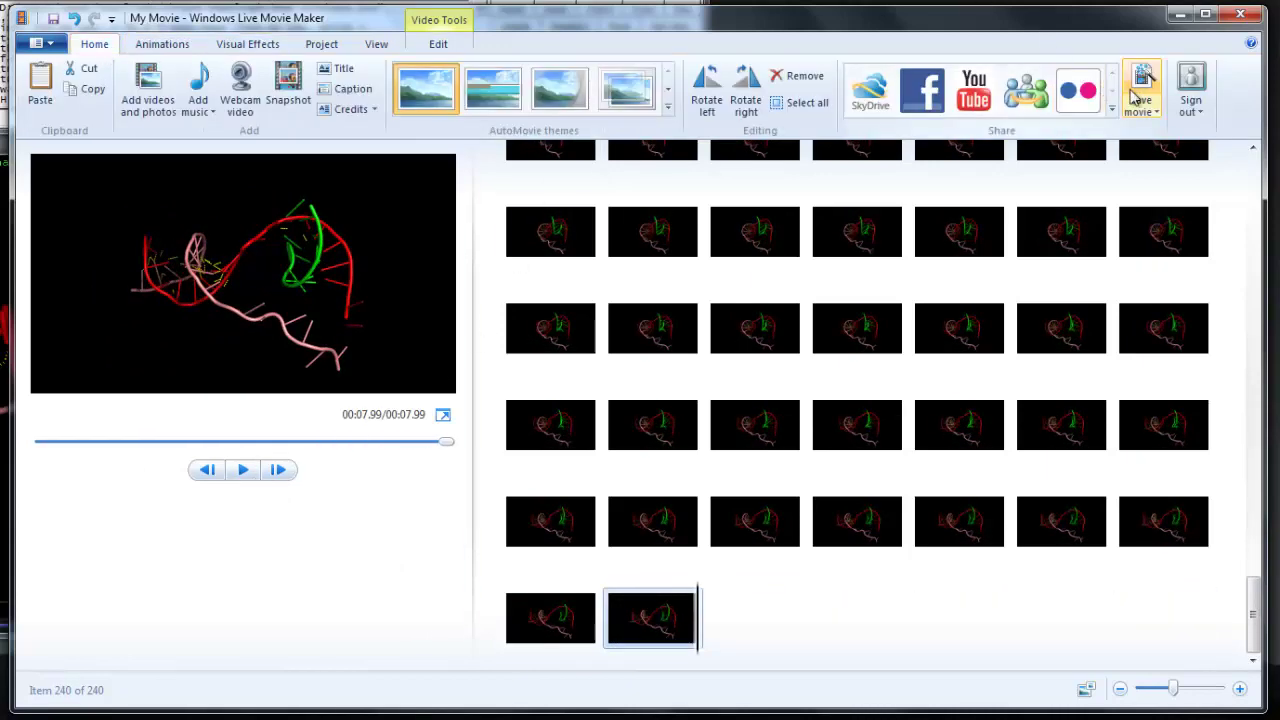
pyautogui.click(1143, 97)
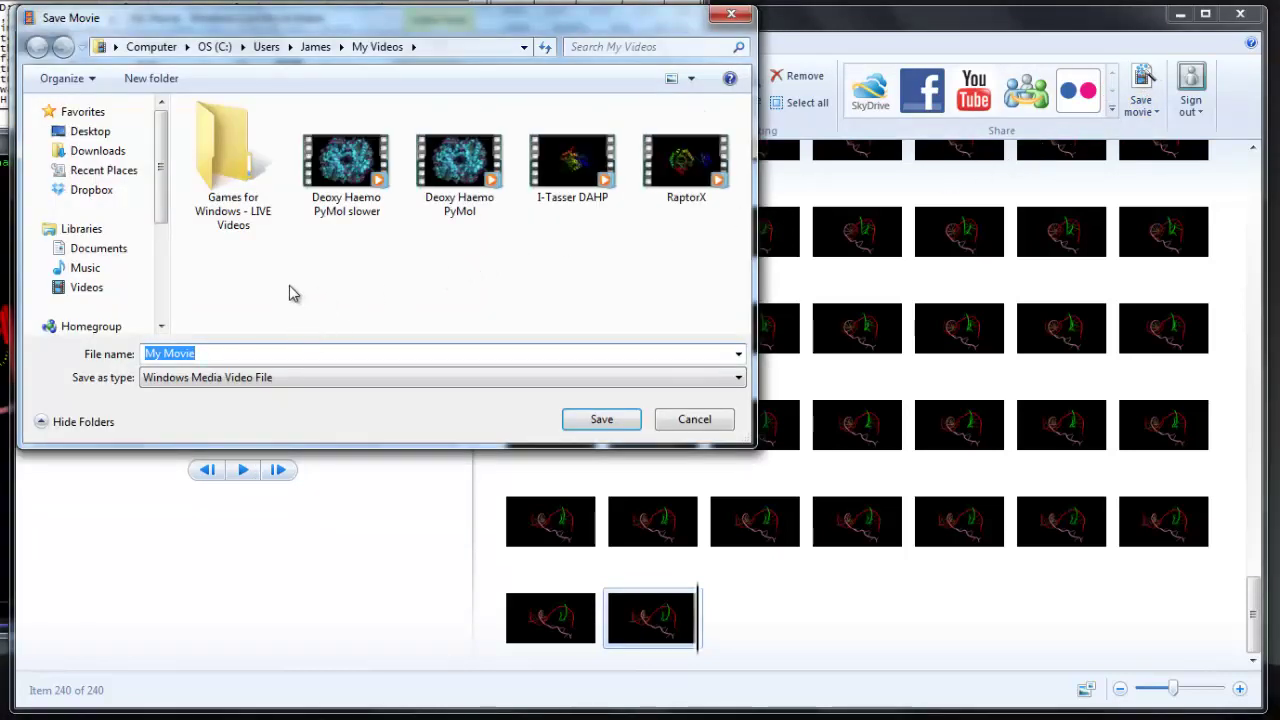
pyautogui.press('BackSpace')
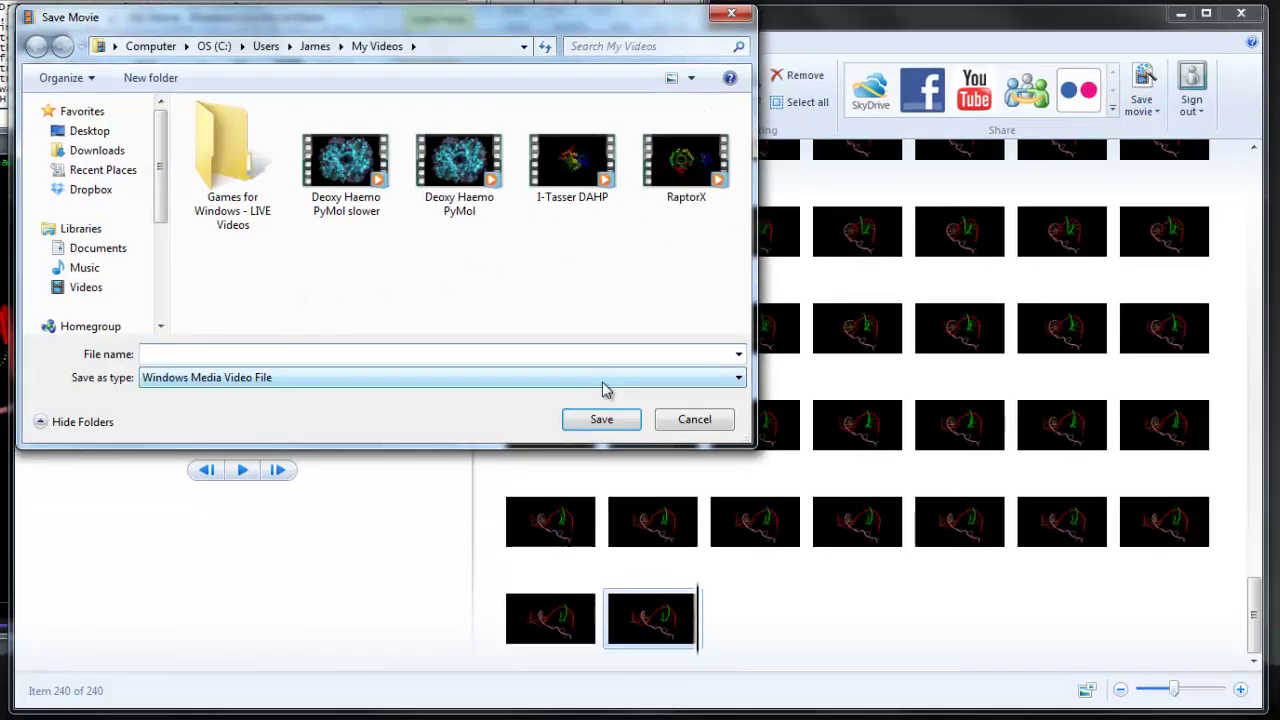
pyautogui.write('RNA Synthesis')
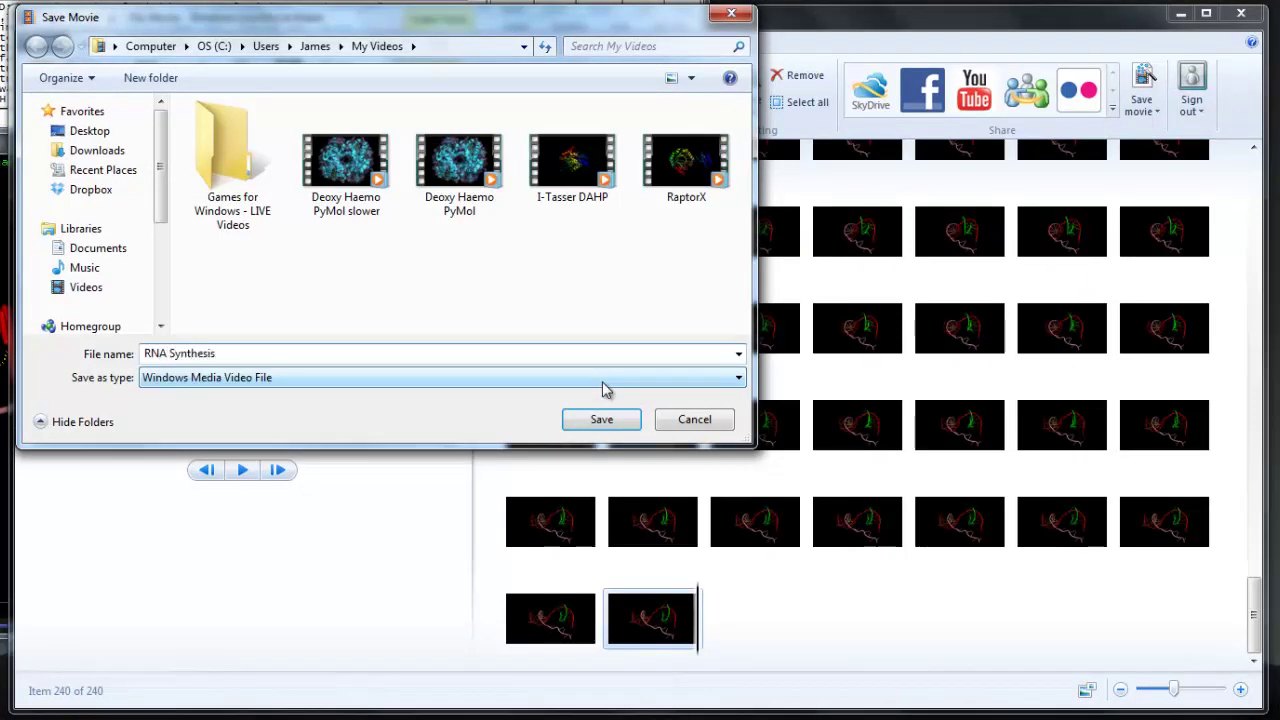
pyautogui.click(607, 384)
pyautogui.click(607, 396)
pyautogui.click(601, 419)
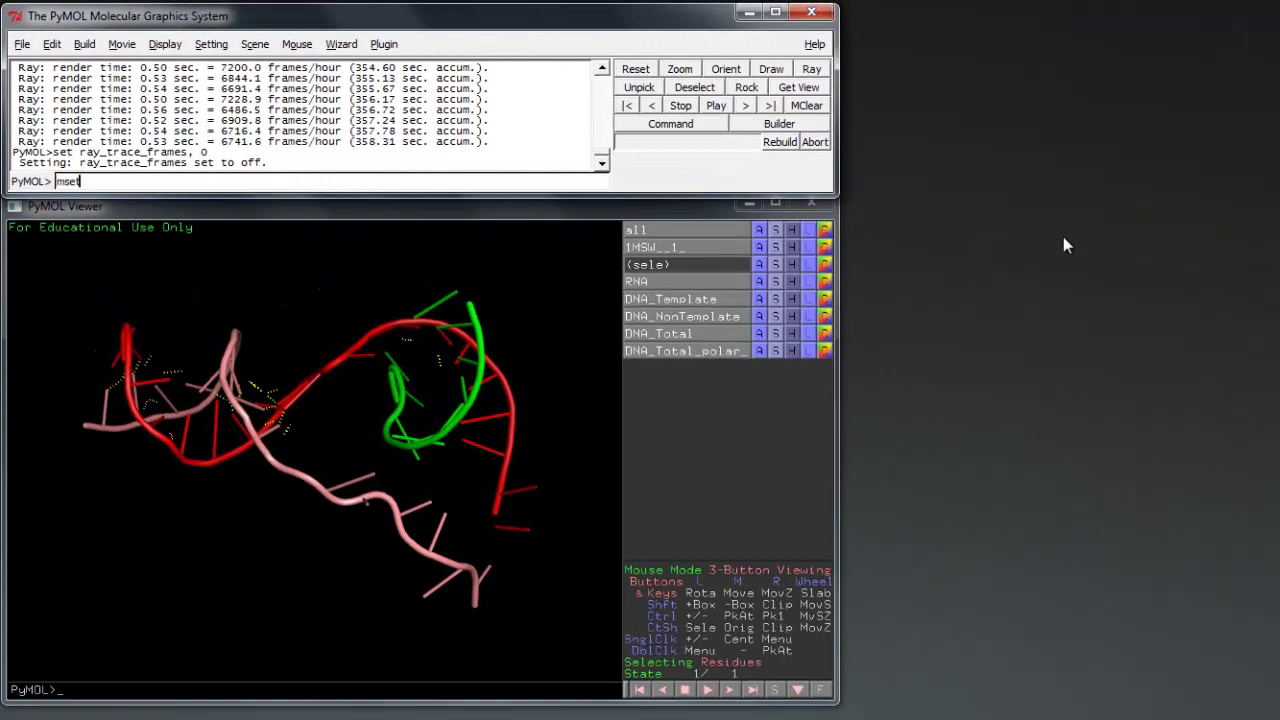
# Create a 100-frame movie (mset 1 x100), store the current view at frame 1, and go to frame 100
pyautogui.write('1')
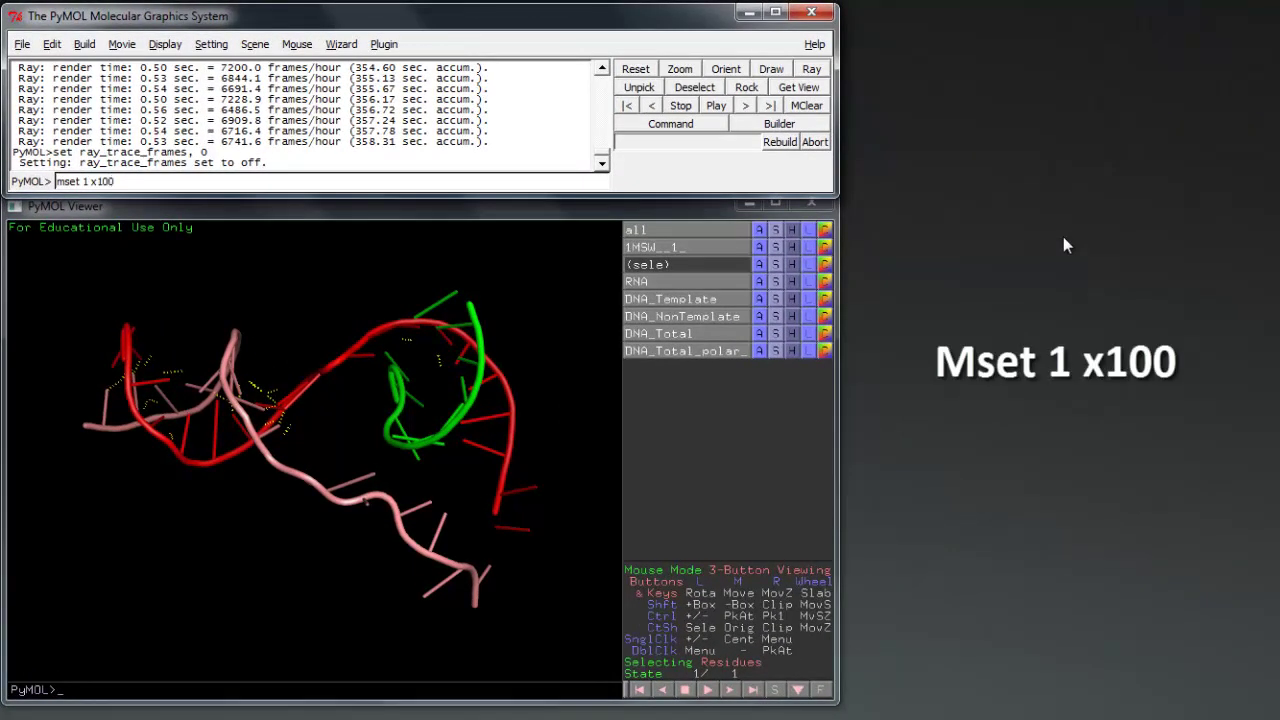
pyautogui.write(' x100')
pyautogui.press('Return')
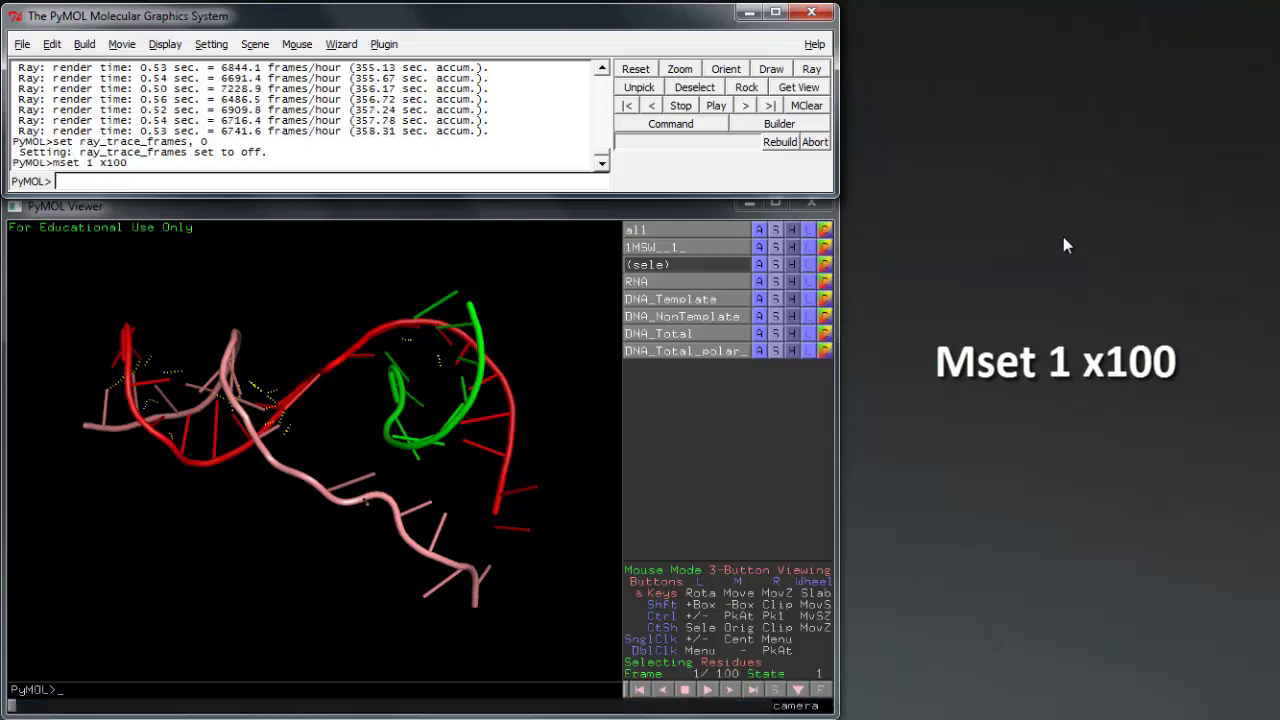
pyautogui.write('mview store')
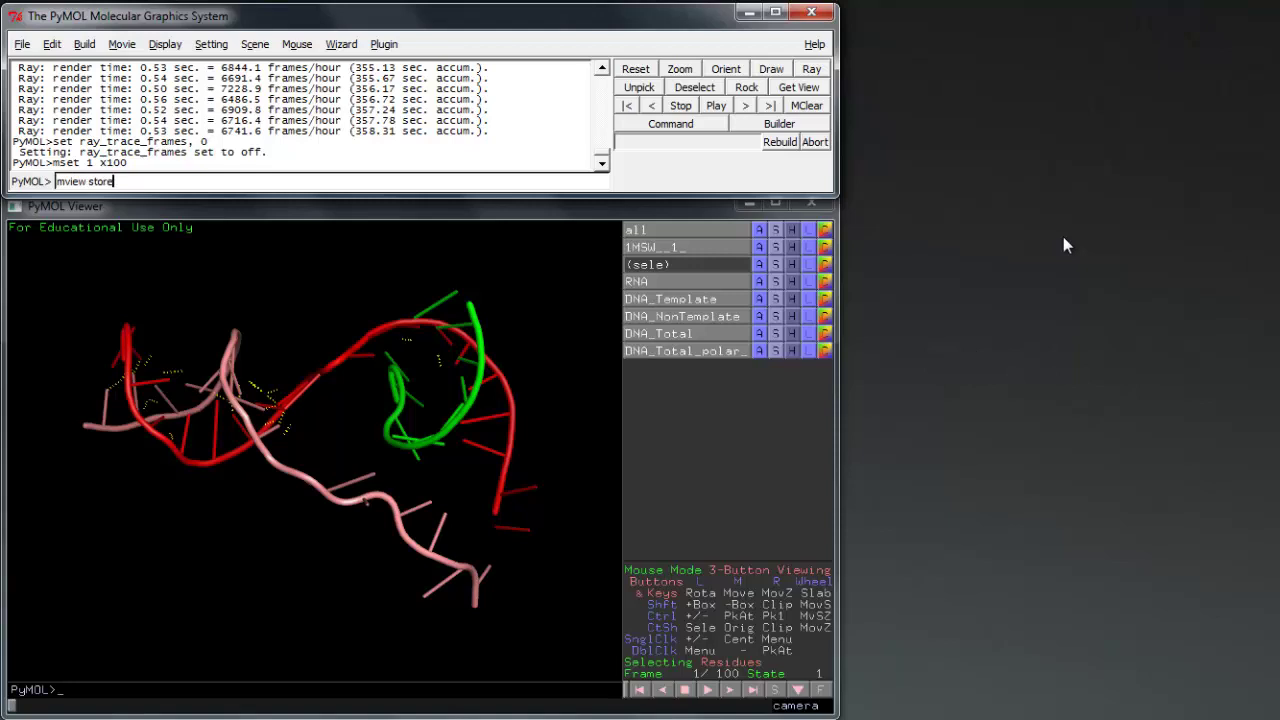
pyautogui.press('Return')
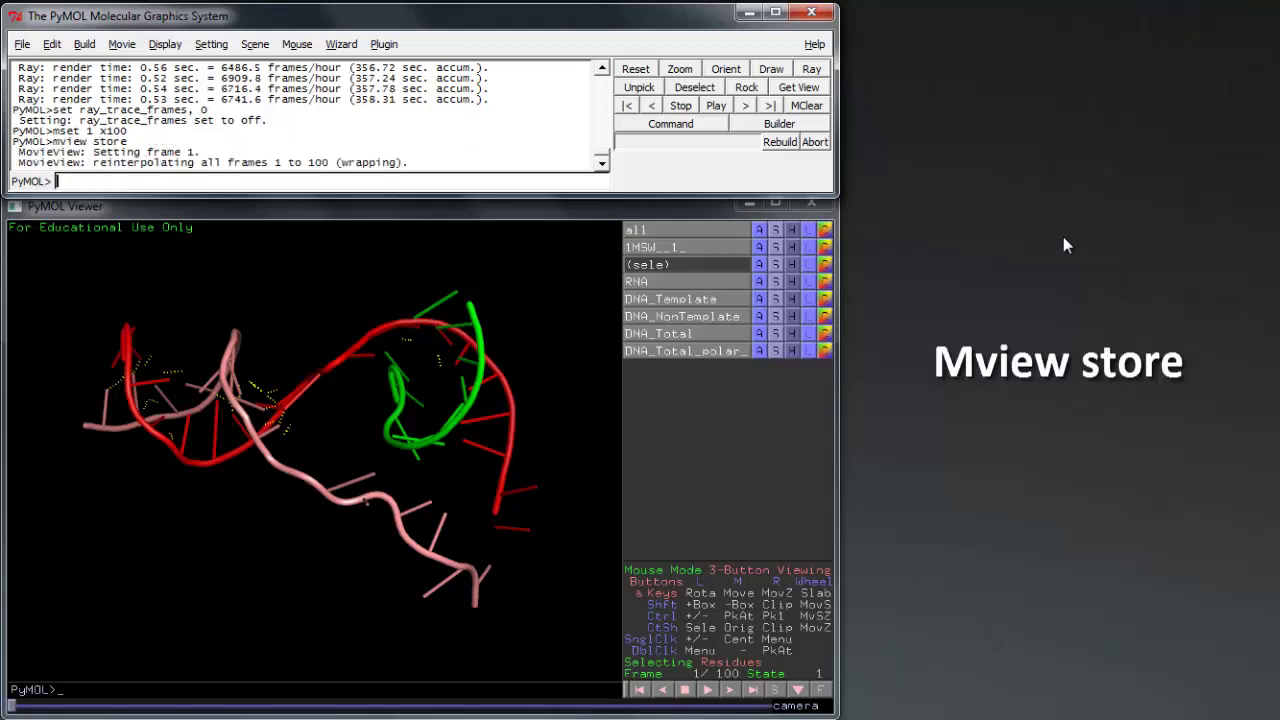
pyautogui.write('frame 100')
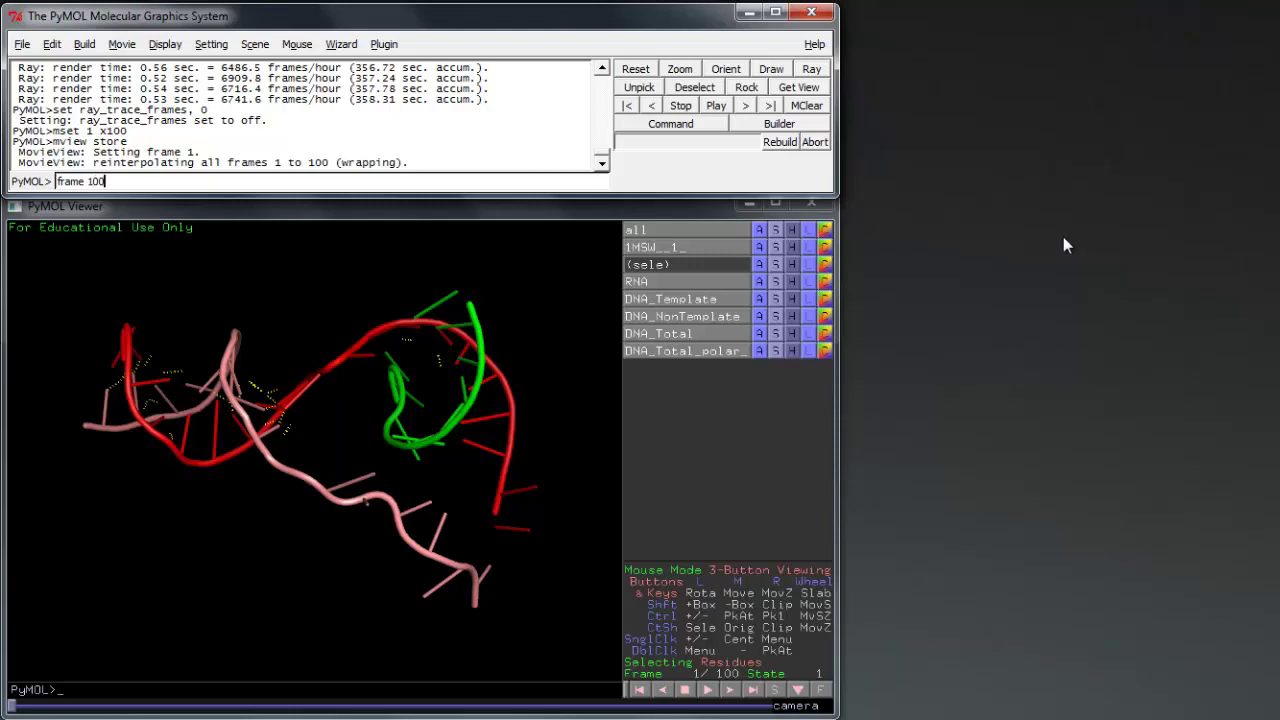
pyautogui.press('Return')
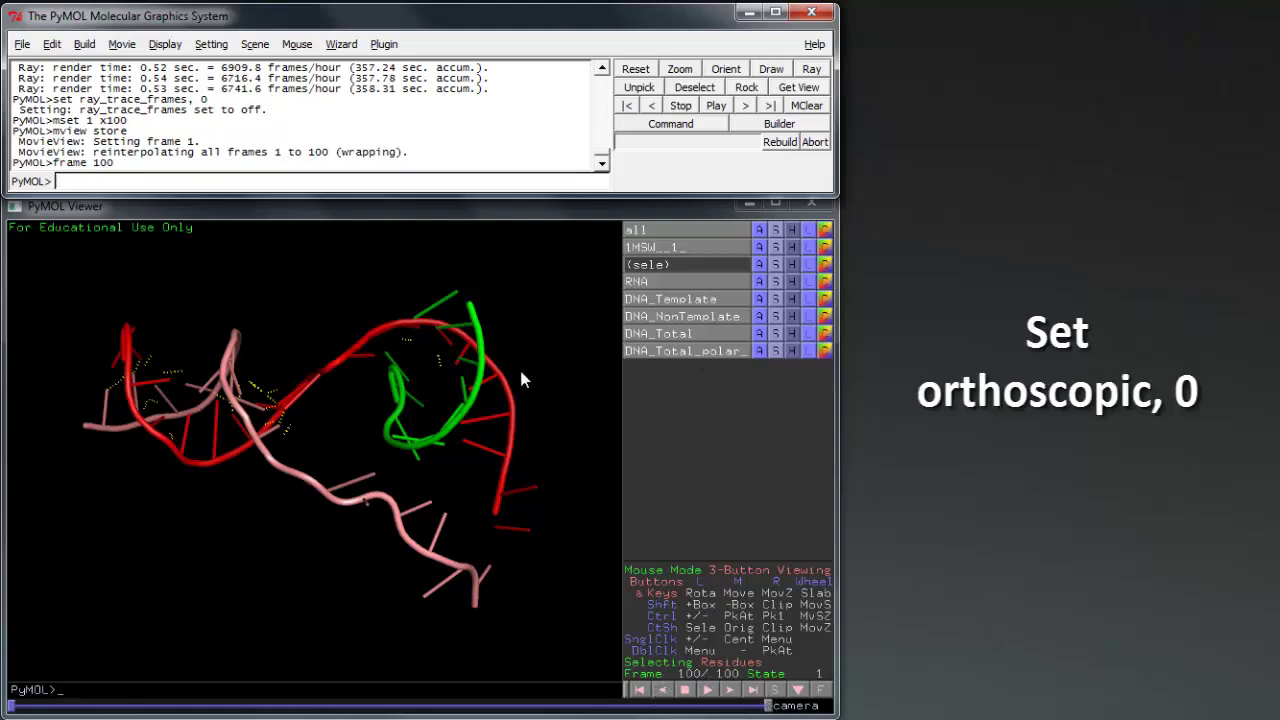
# Orient the view onto the RNA, rotate it to a new angle, and widen the clipping
pyautogui.click(759, 281)
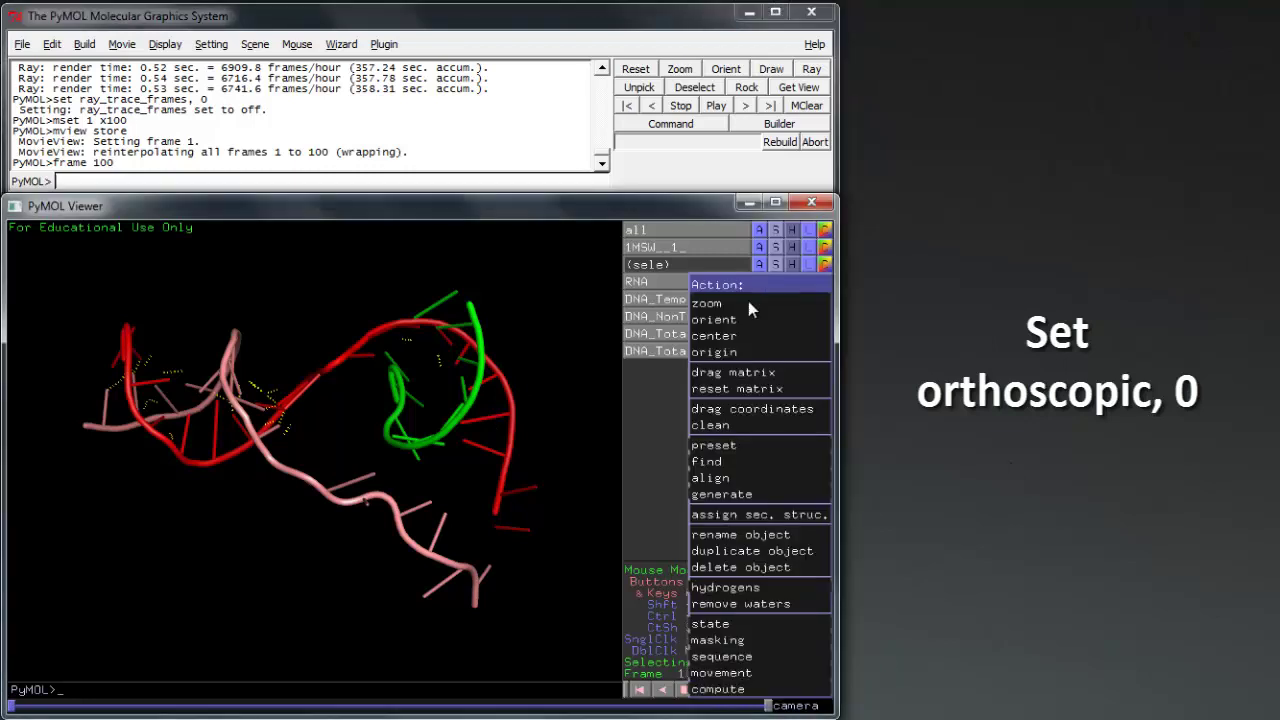
pyautogui.click(722, 320)
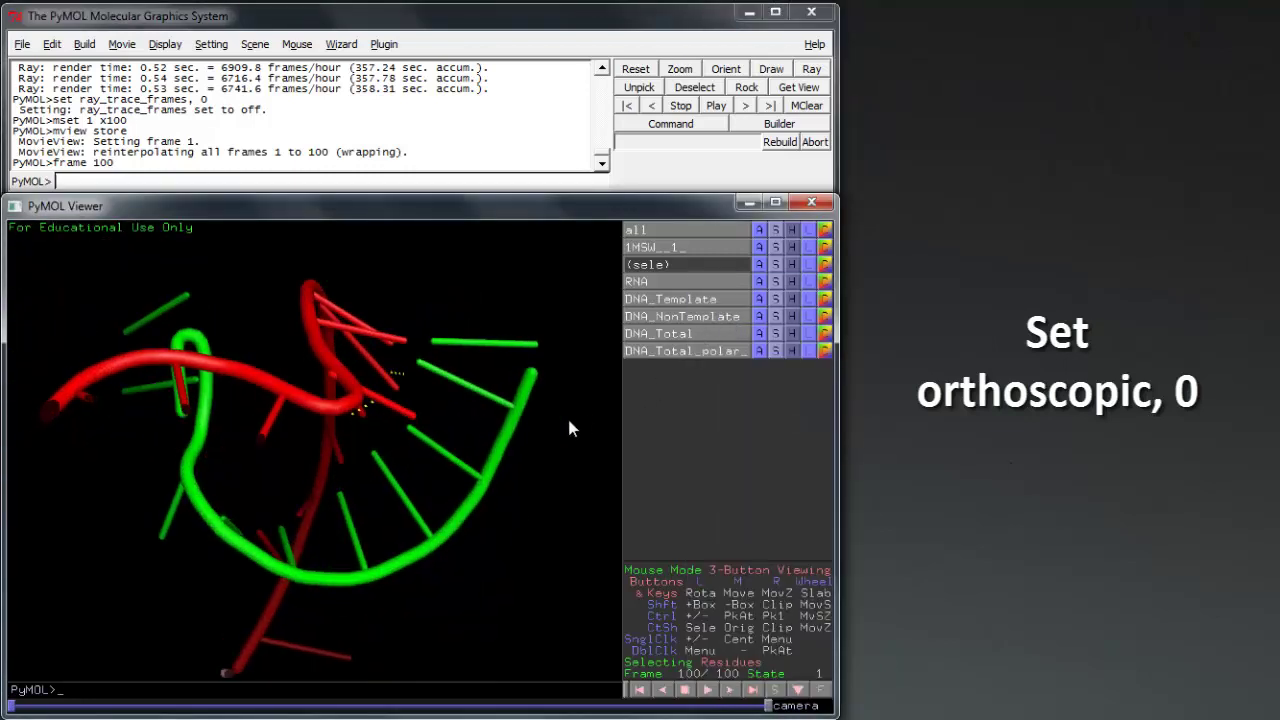
pyautogui.moveTo(560, 421); pyautogui.dragTo(295, 441)
pyautogui.scroll(5, 295, 440)
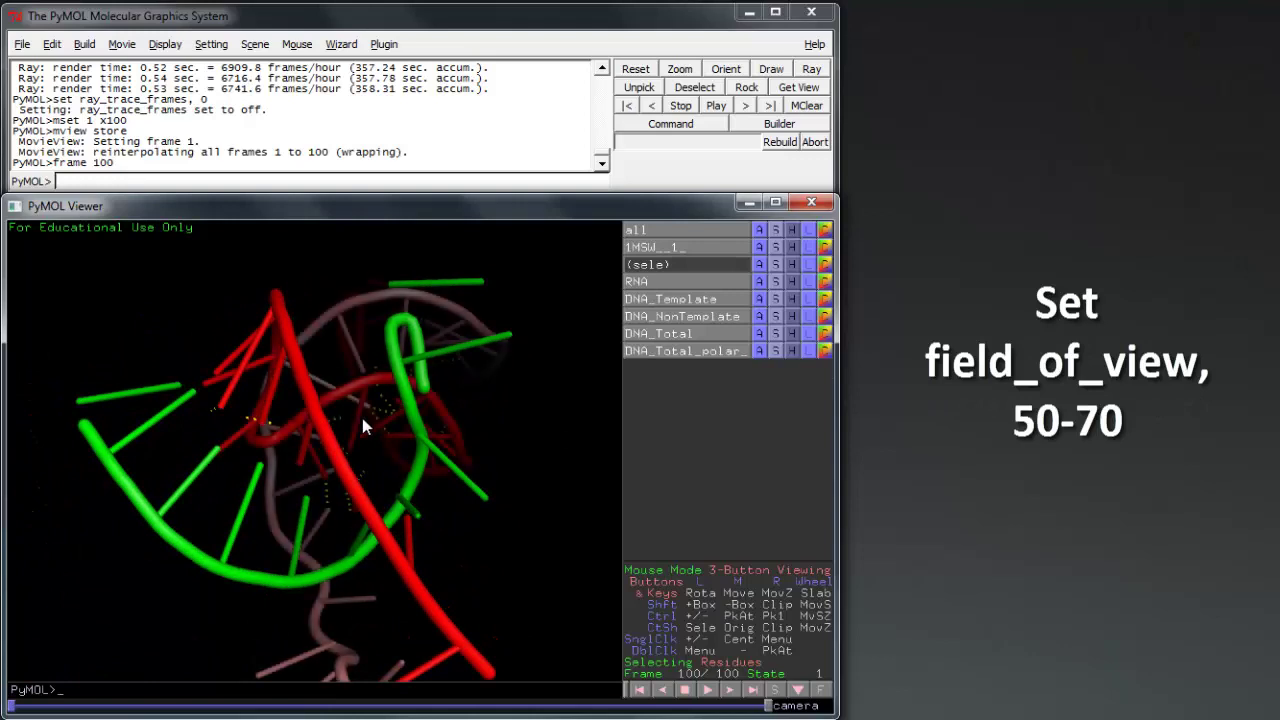
pyautogui.scroll(3, 362, 425)
# Turn orthoscopic projection off and begin entering set field_of_view 60
pyautogui.click(333, 181)
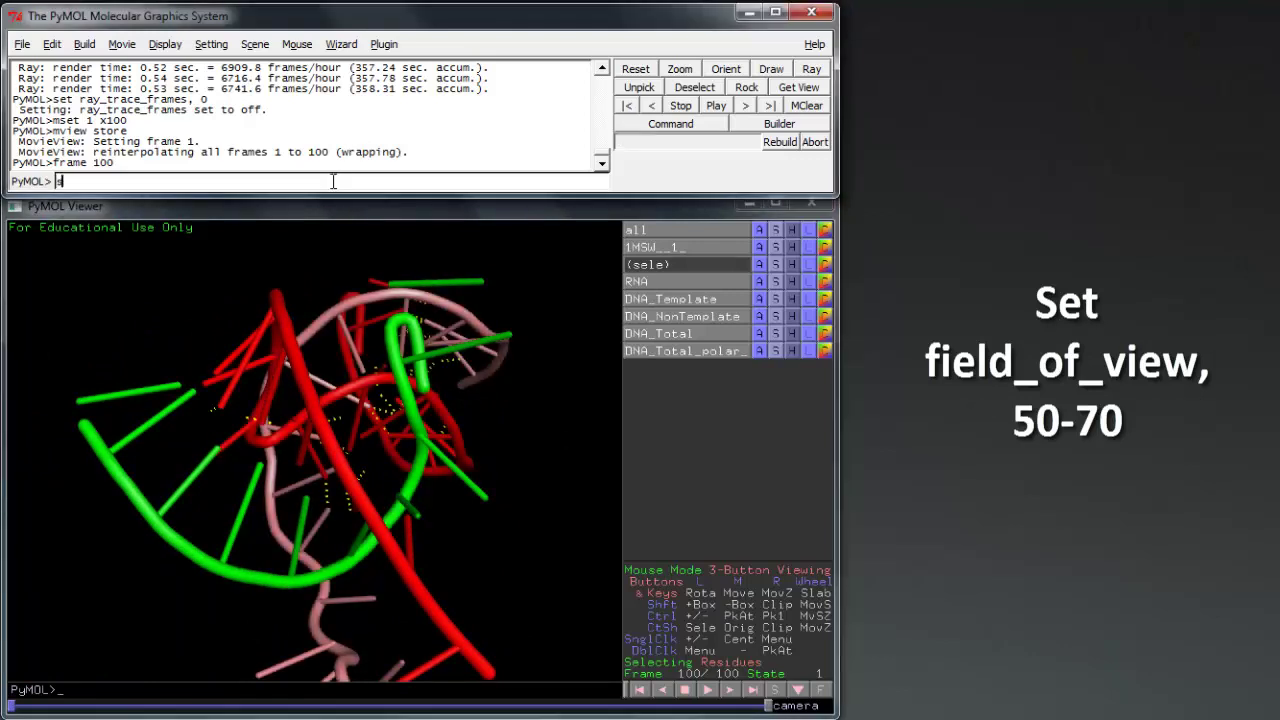
pyautogui.write('set ortho')
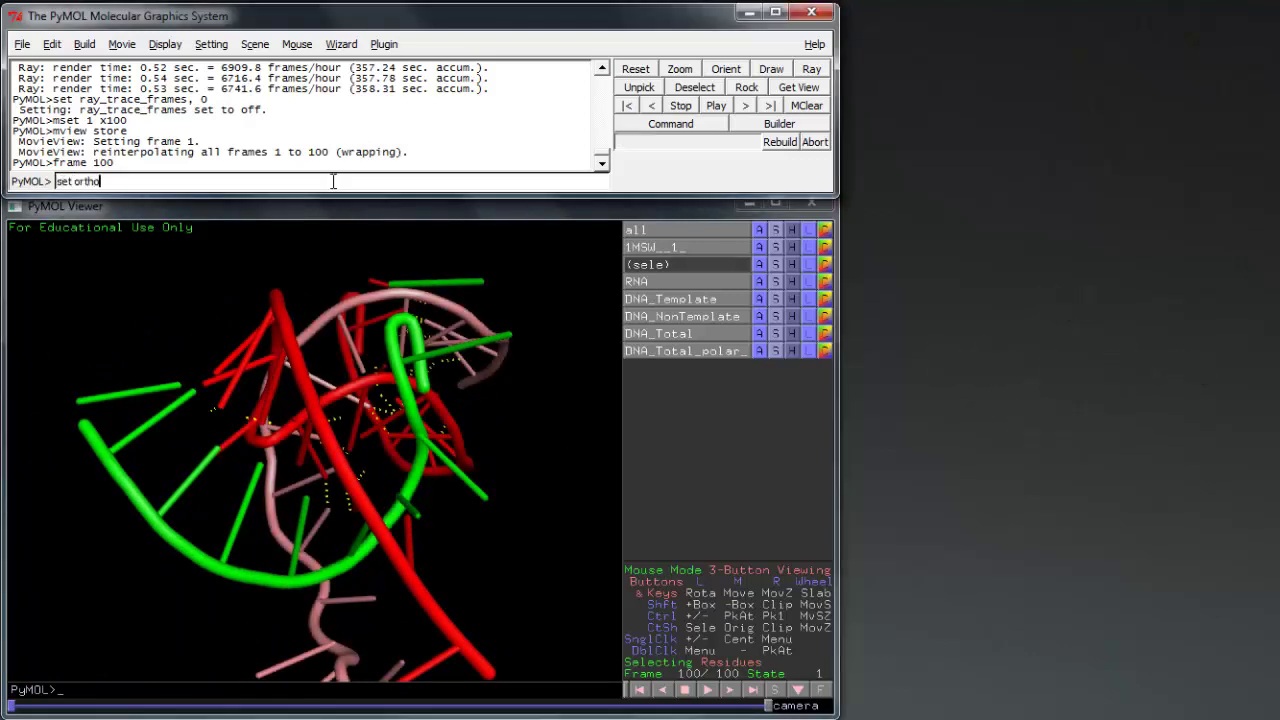
pyautogui.write('scopic, of')
pyautogui.write('f')
pyautogui.press('Return')
pyautogui.write('set field_of_view 60')
pyautogui.press('Return')
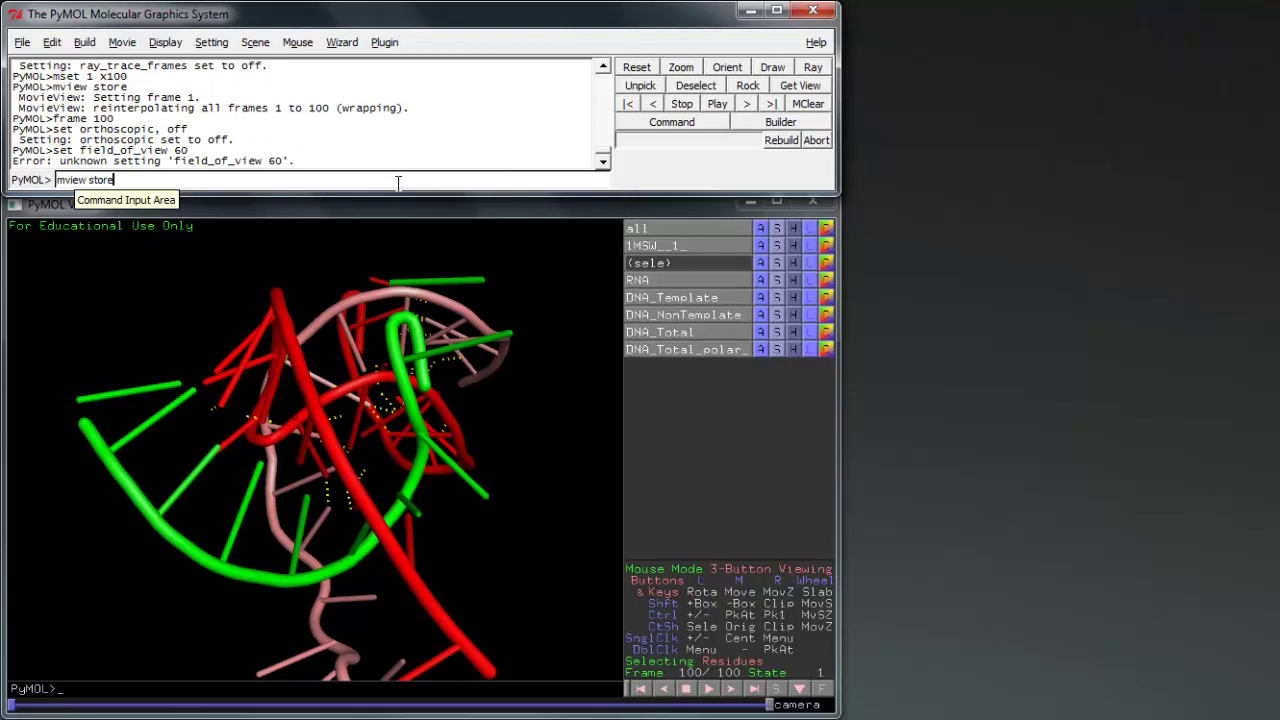
# Store the close-up as the frame 100 keyframe, reinterpolate the camera path, and play from frame 1
pyautogui.write('mview store')
pyautogui.press('Return')
pyautogui.write('mview reinterpolate')
pyautogui.press('Return')
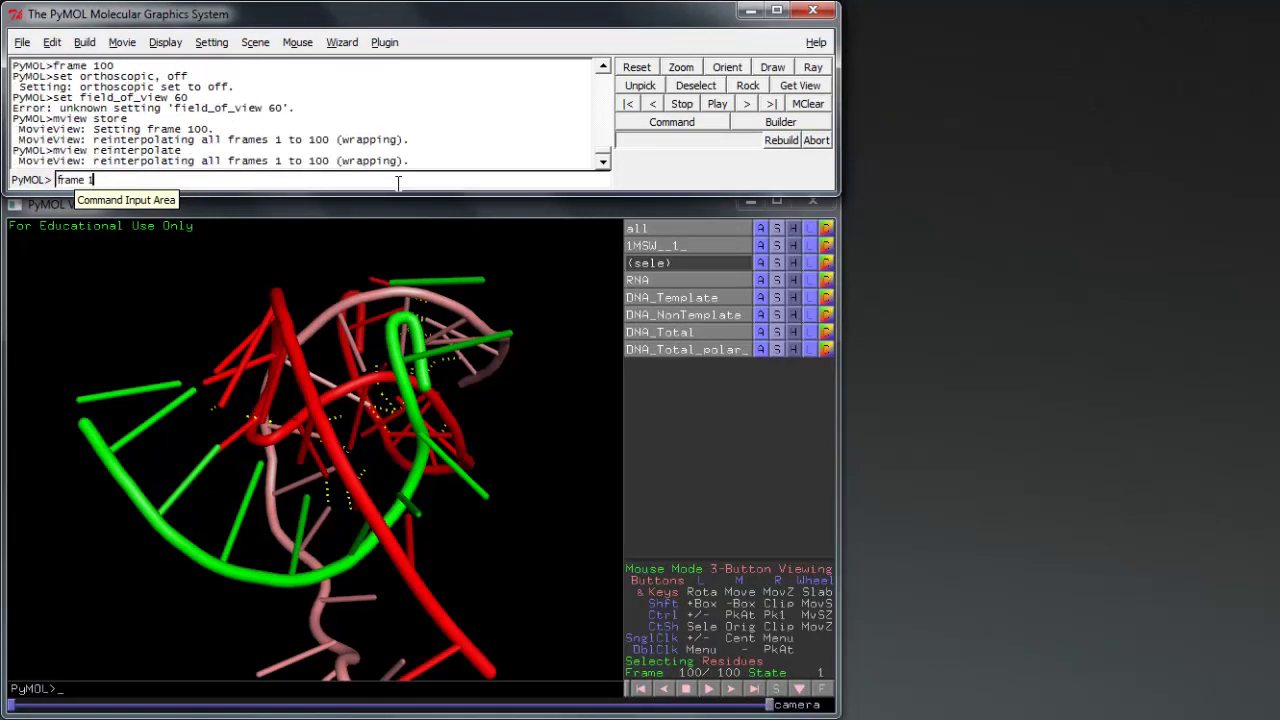
pyautogui.write('frame 1')
pyautogui.press('Return')
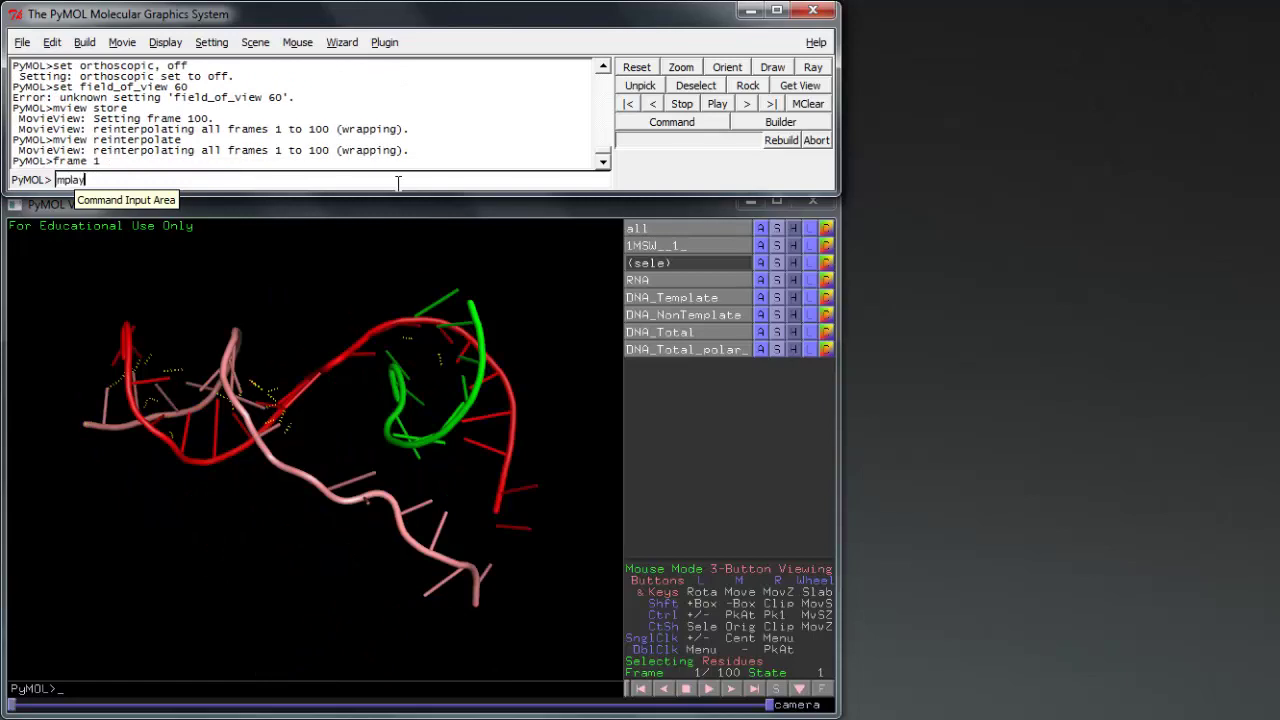
pyautogui.write('mplay')
pyautogui.press('Return')
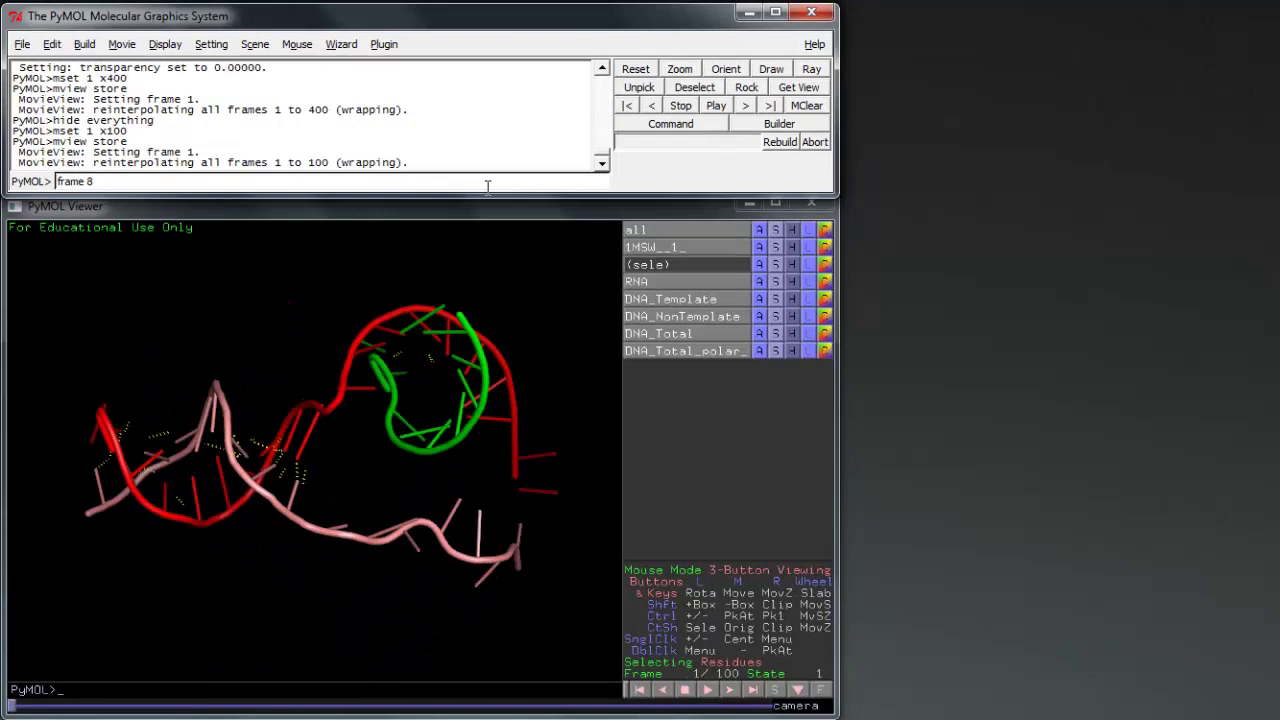
# At frame 80, orient the view onto the RNA and rotate it to a new angle
pyautogui.press('Return')
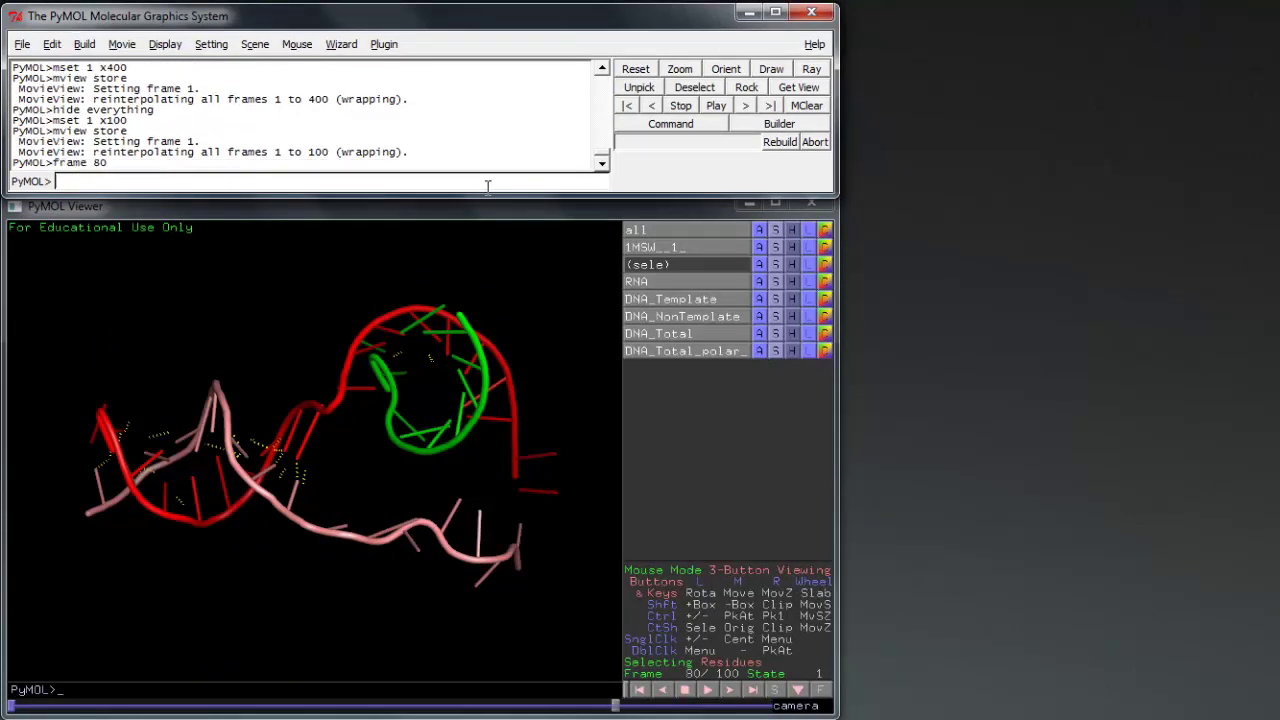
pyautogui.click(758, 282)
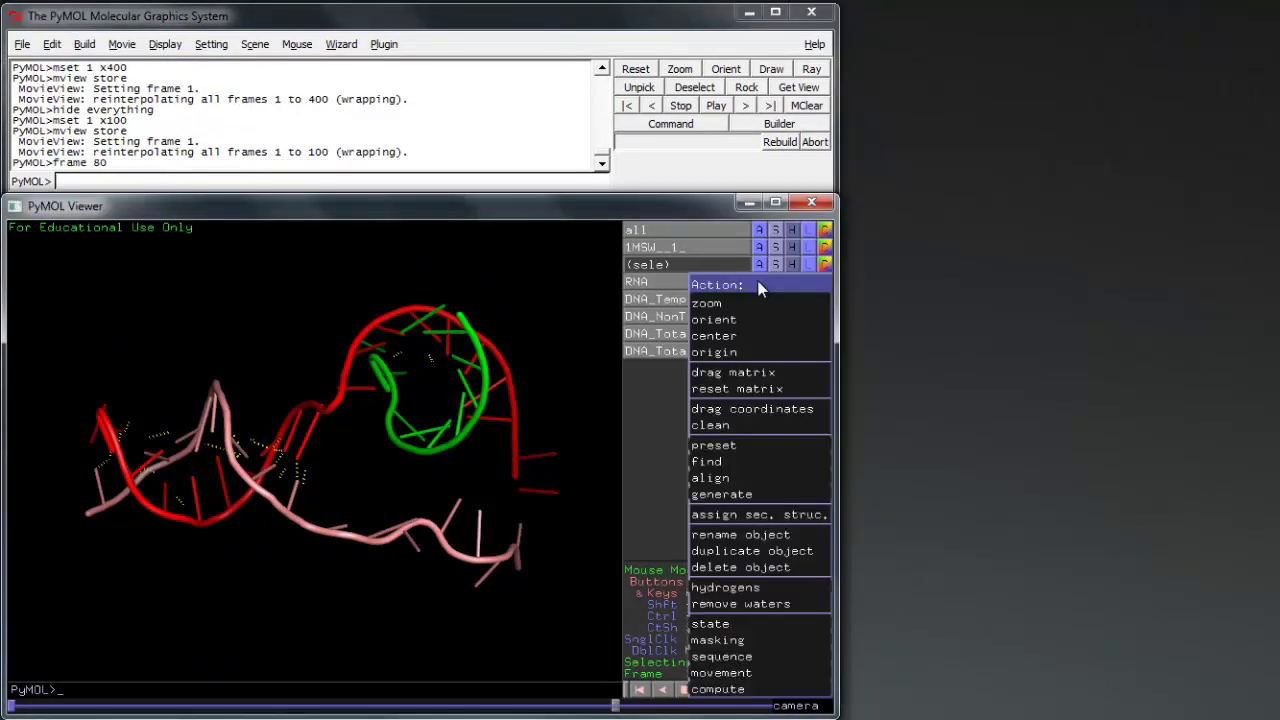
pyautogui.click(731, 318)
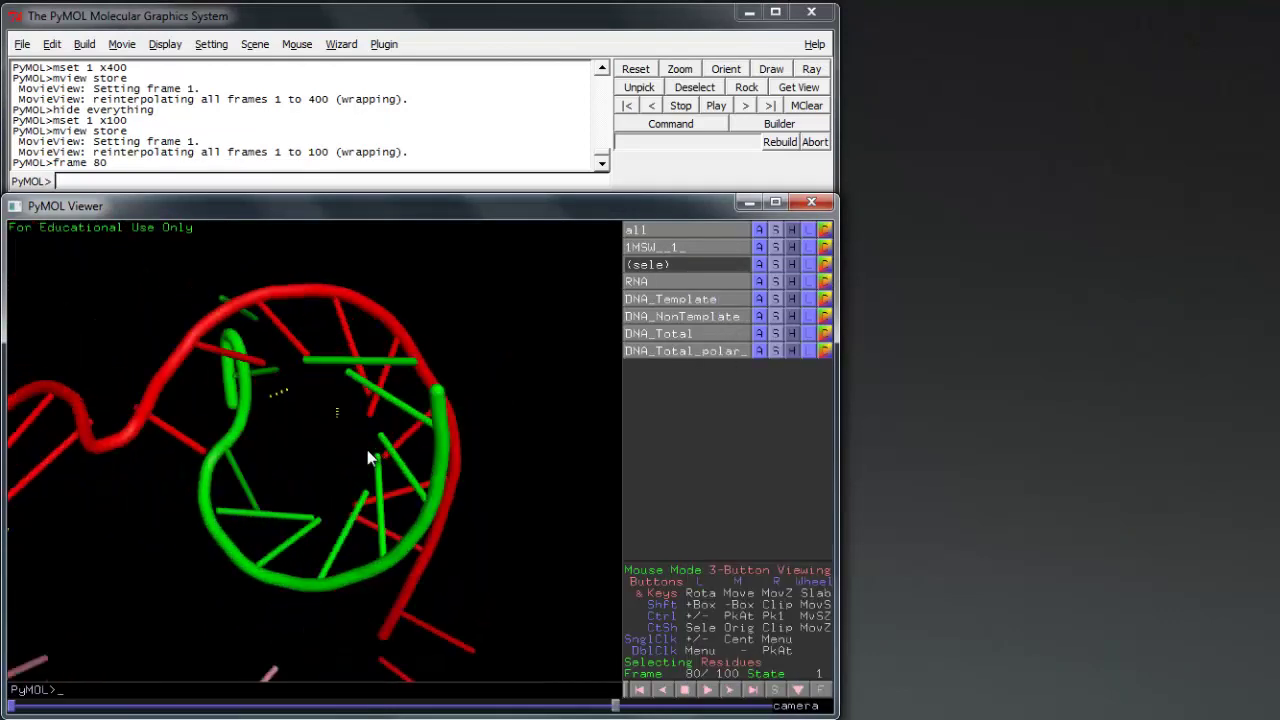
pyautogui.moveTo(364, 453); pyautogui.dragTo(258, 452)
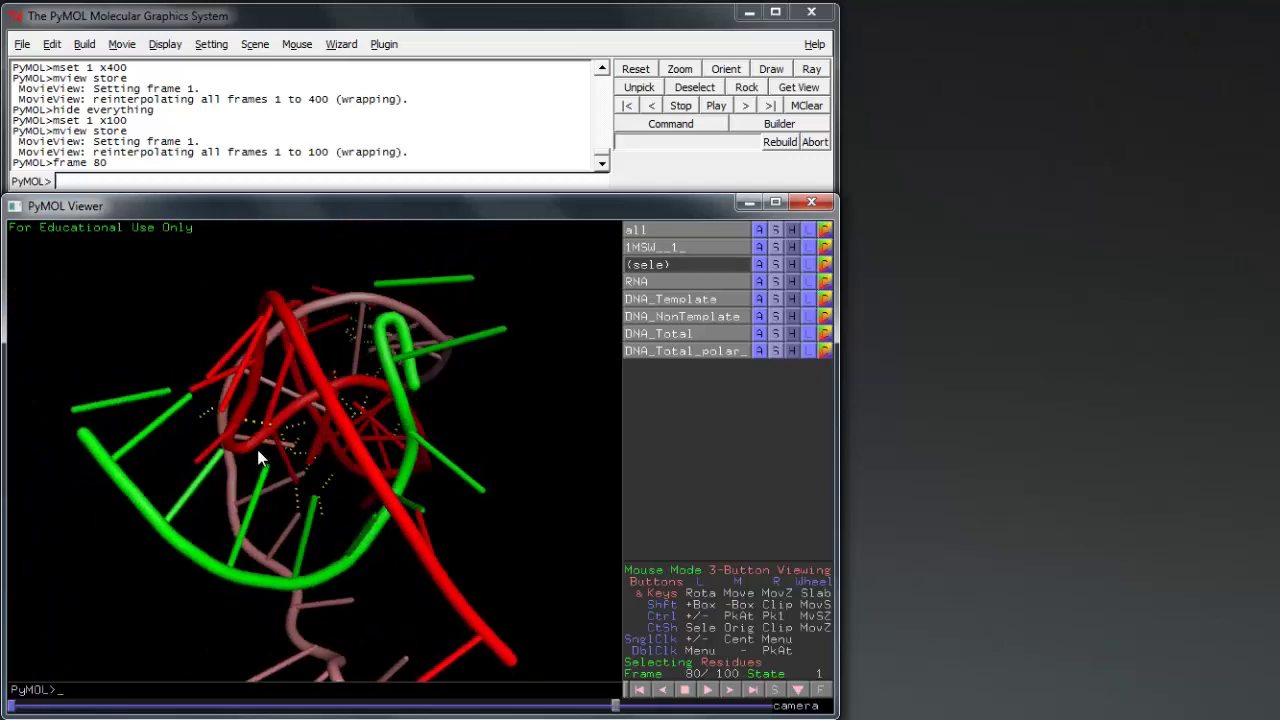
# Store the view as the frame 80 keyframe, reinterpolate, and replay the movie from frame 1
pyautogui.click(251, 185)
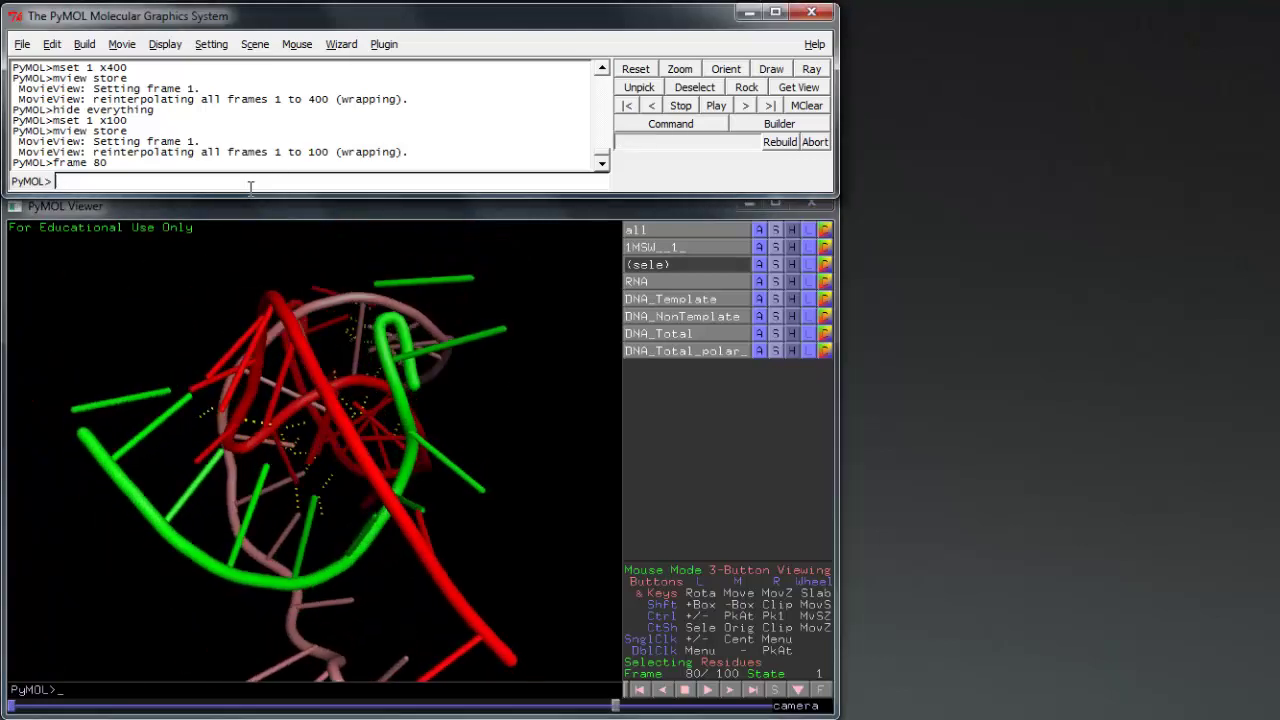
pyautogui.write('mview store')
pyautogui.press('Return')
pyautogui.write('mview reinterpolate')
pyautogui.press('Return')
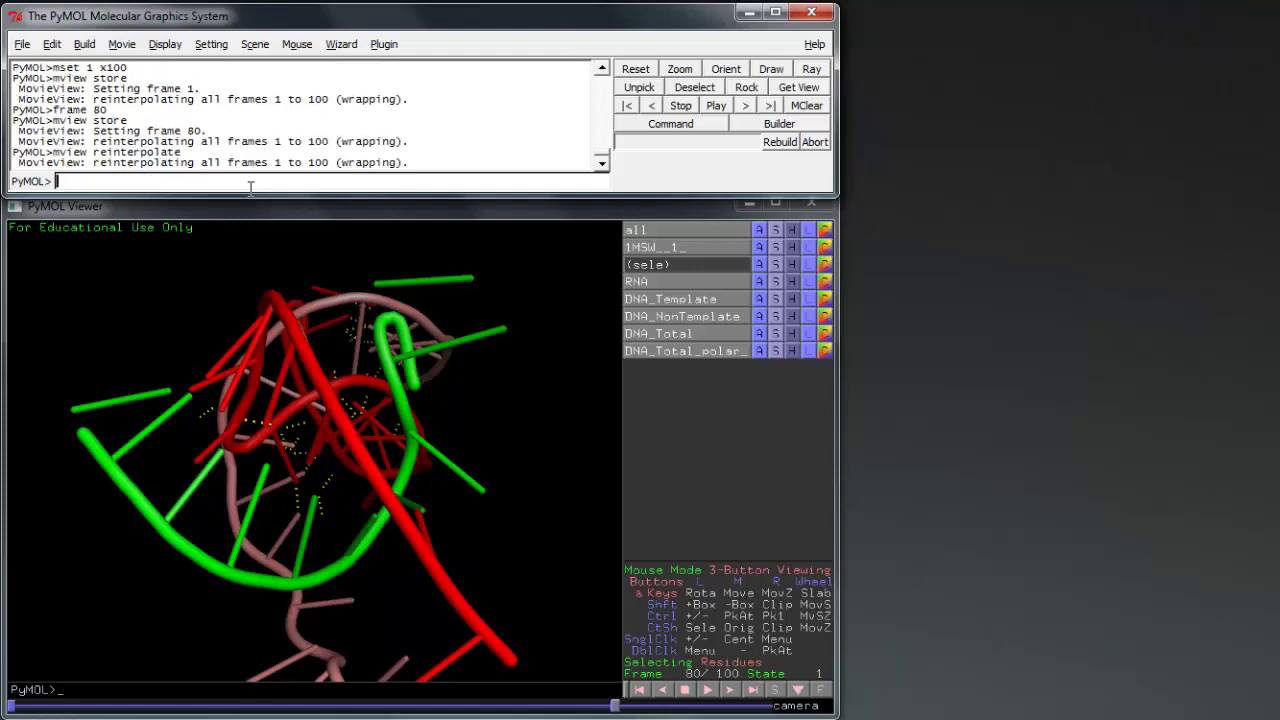
pyautogui.press('Return')
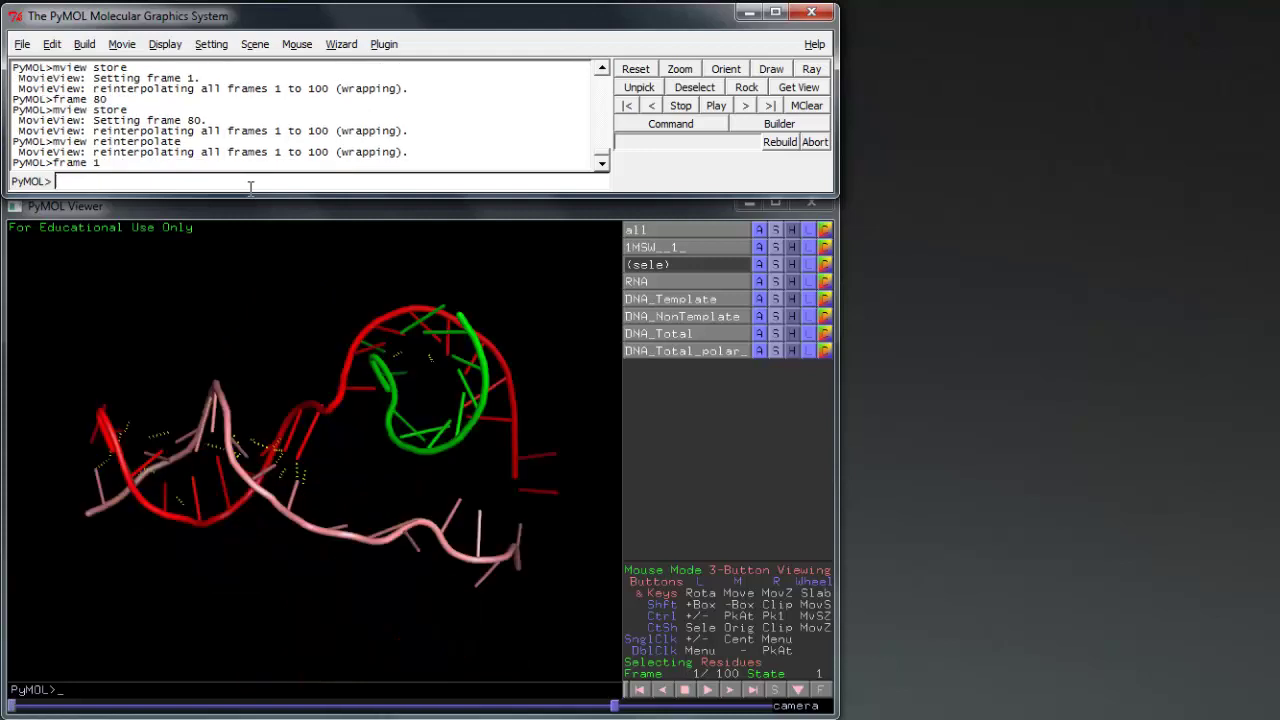
pyautogui.write('mplay')
pyautogui.press('Return')
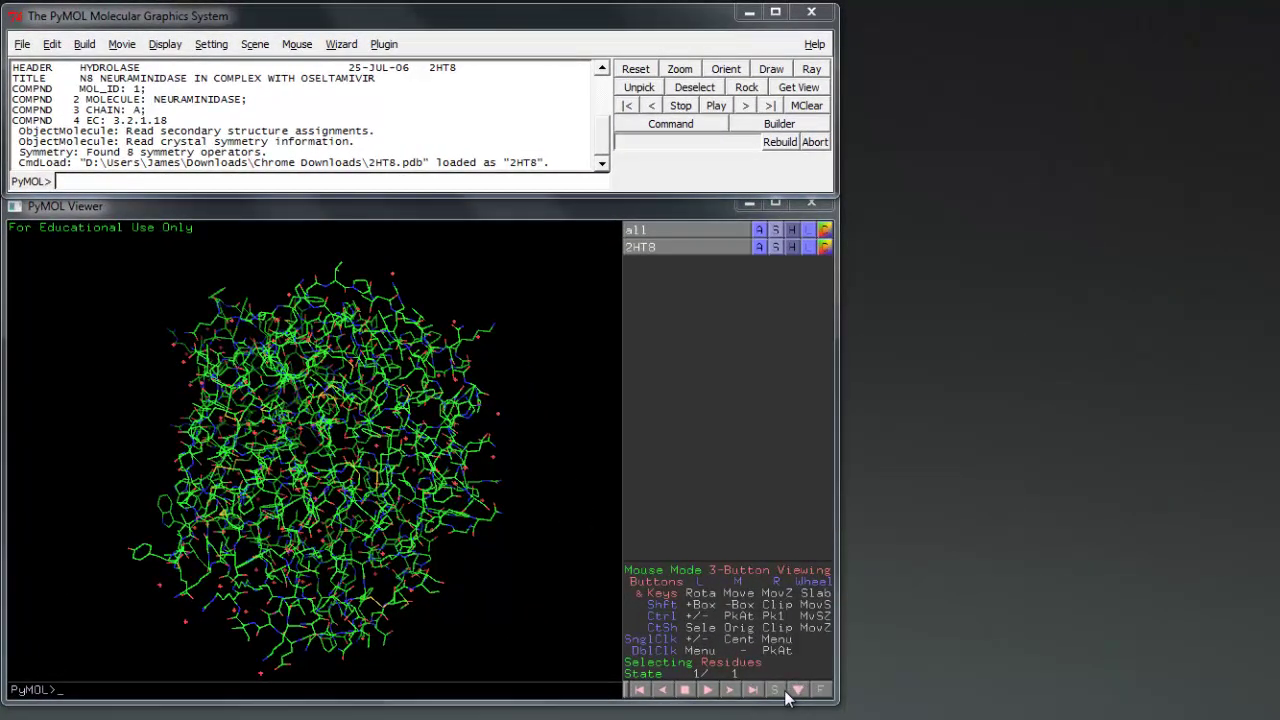
# Select ligand residue G39 in the 2HT8 sequence and copy it into a new object
pyautogui.click(778, 691)
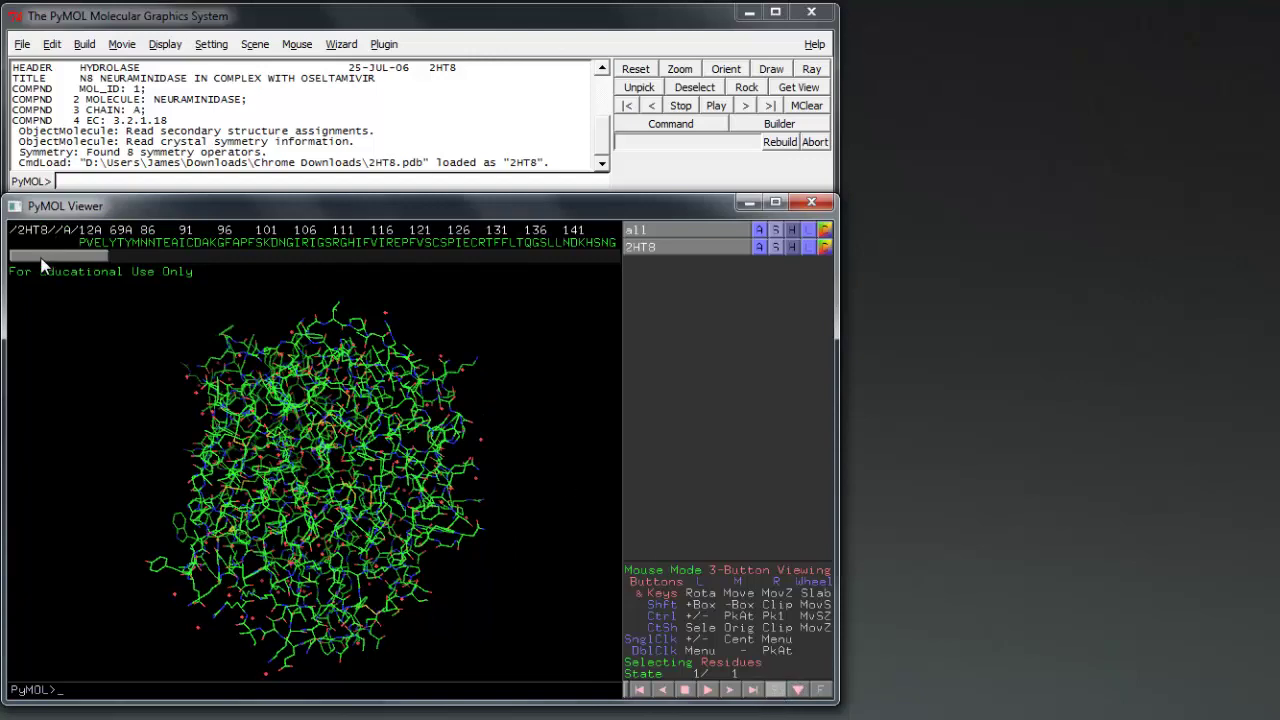
pyautogui.moveTo(58, 262); pyautogui.dragTo(445, 268)
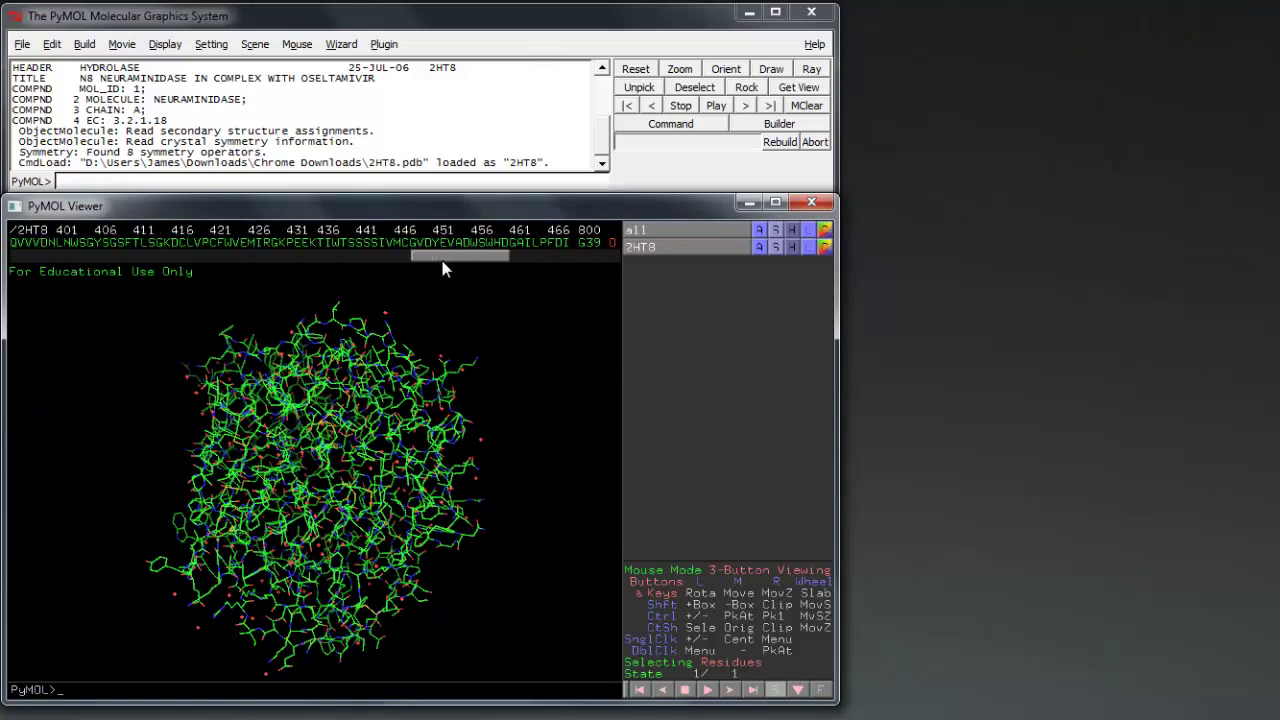
pyautogui.click(586, 243)
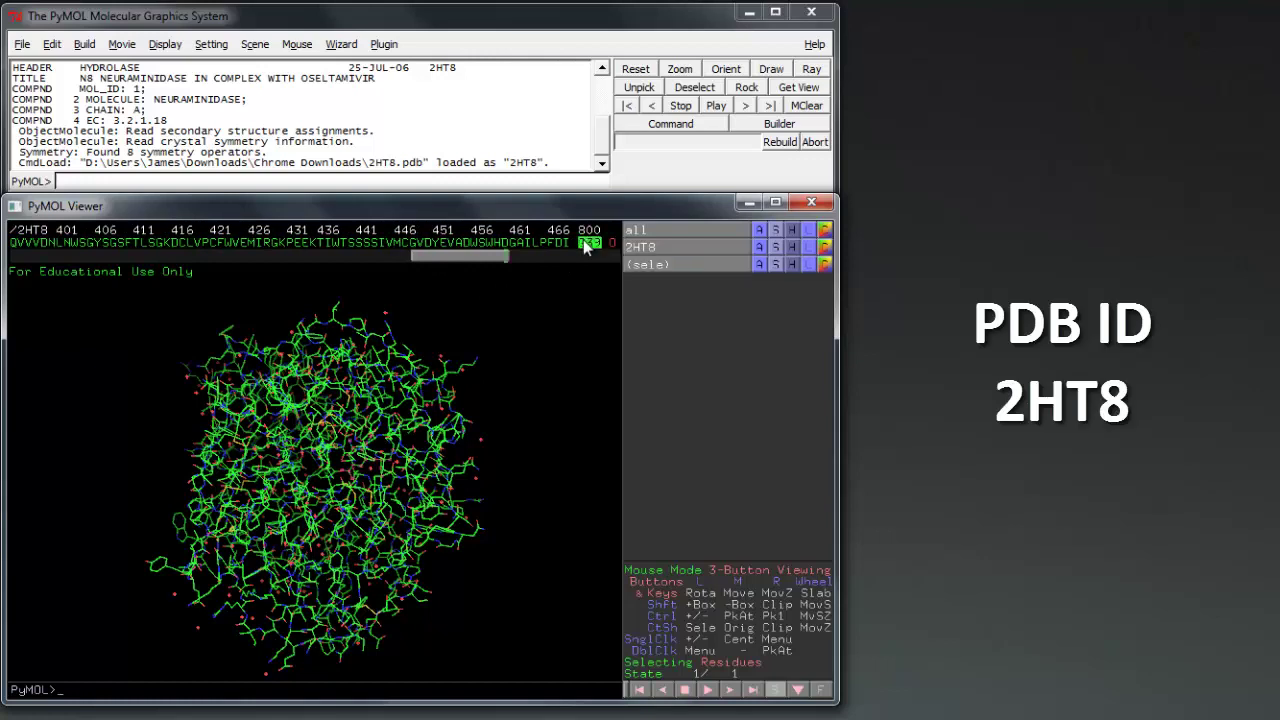
pyautogui.click(760, 265)
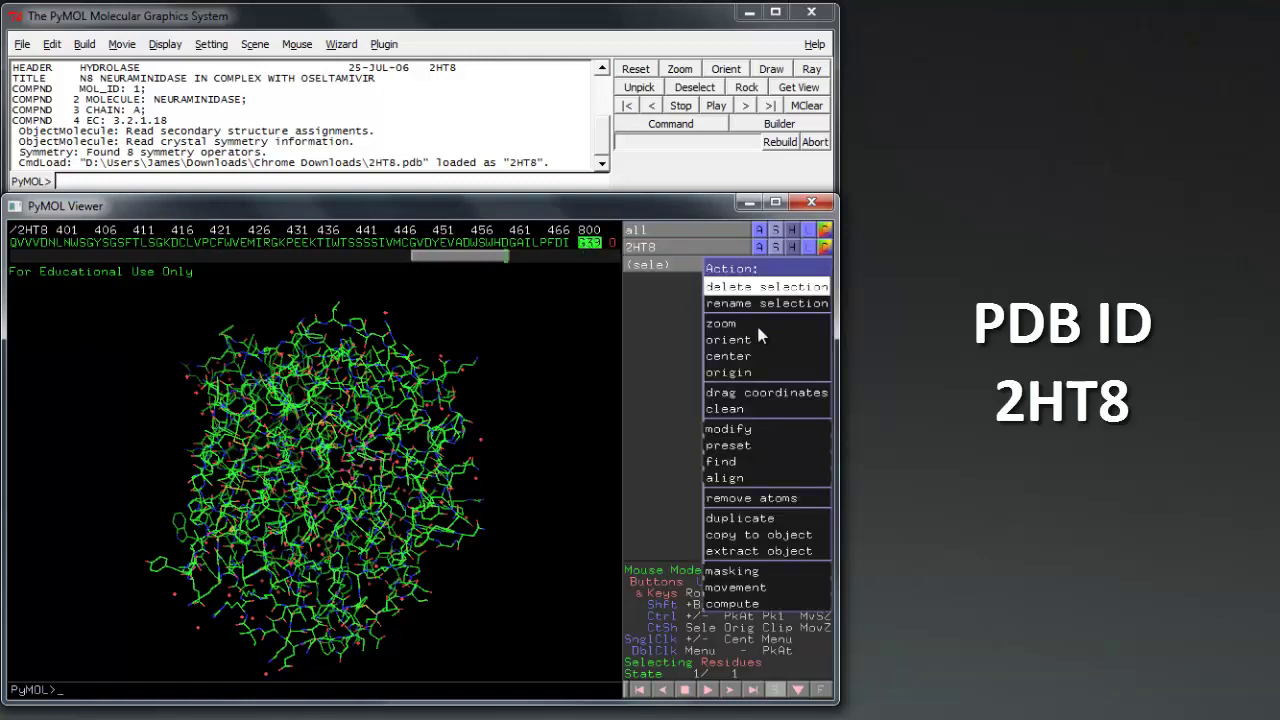
pyautogui.click(772, 530)
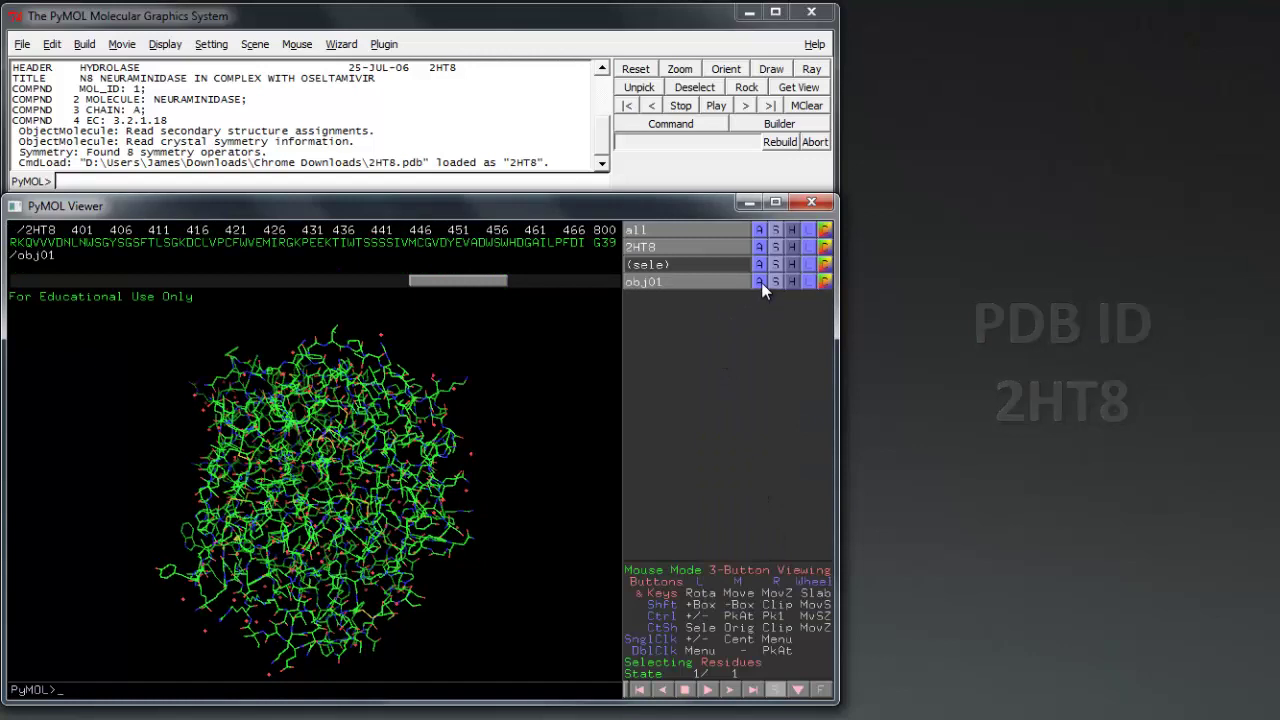
# Rename the new obj01 object to 'ligand'
pyautogui.click(760, 282)
pyautogui.click(750, 520)
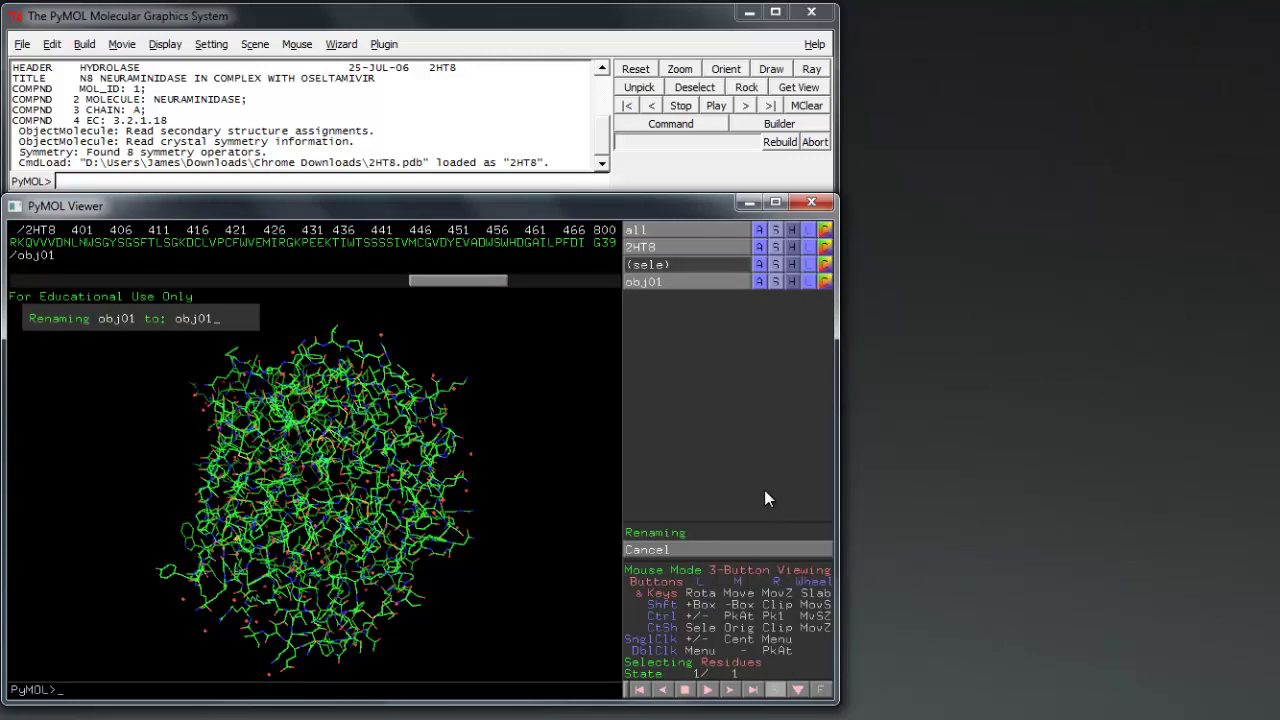
pyautogui.press('BackSpace')
pyautogui.press('BackSpace')
pyautogui.press('BackSpace')
pyautogui.press('BackSpace')
pyautogui.press('BackSpace')
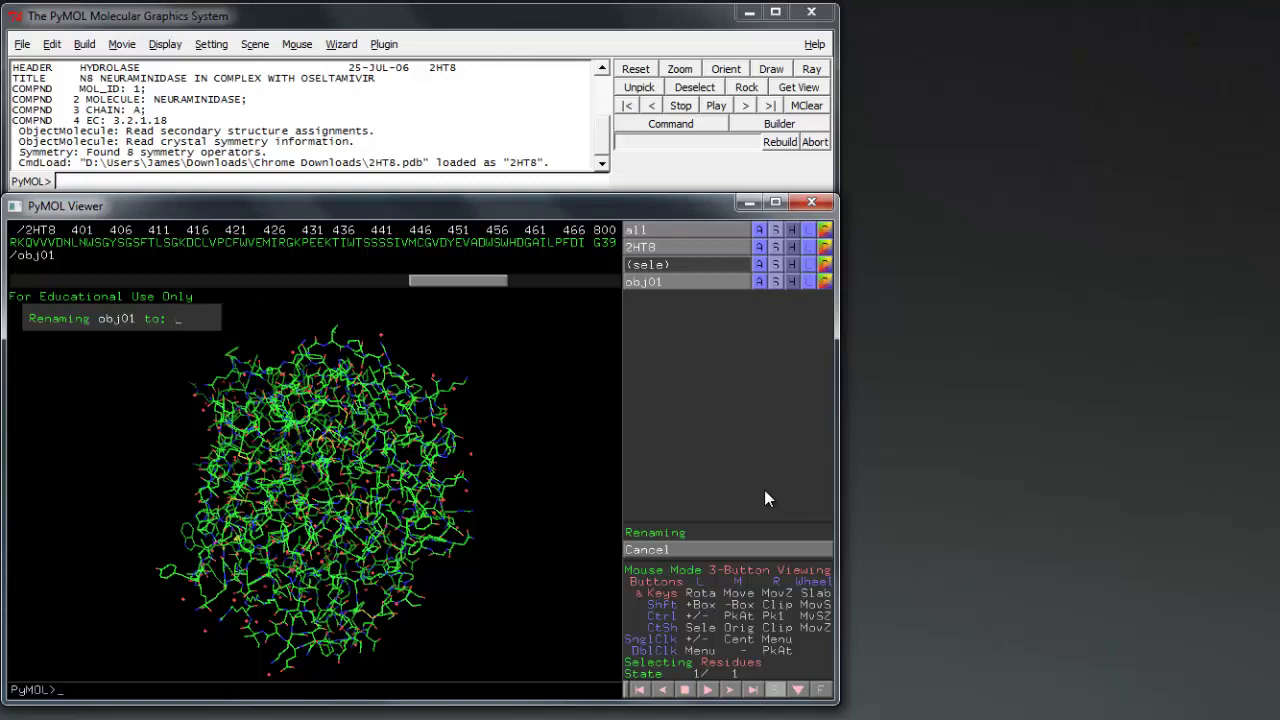
pyautogui.write('ligand')
pyautogui.press('Return')
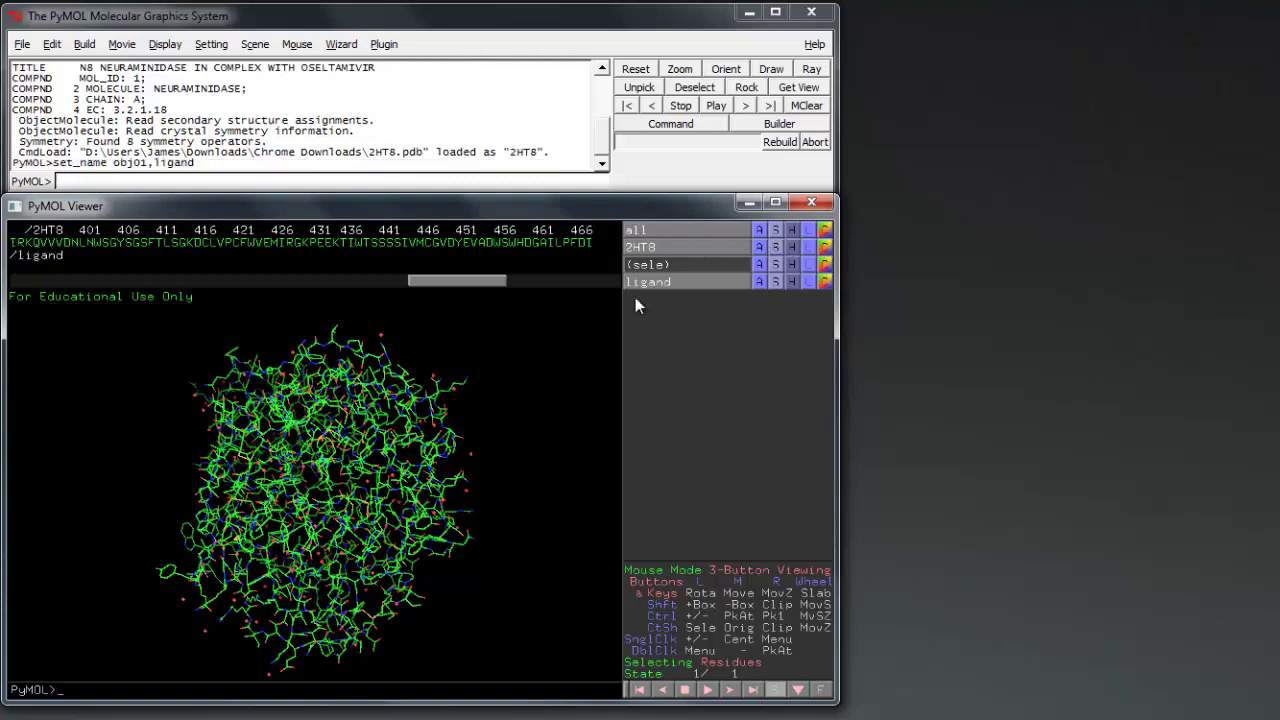
# Create a protein object from chain A, colour it gray, and disable the original 2HT8 object
pyautogui.click(230, 181)
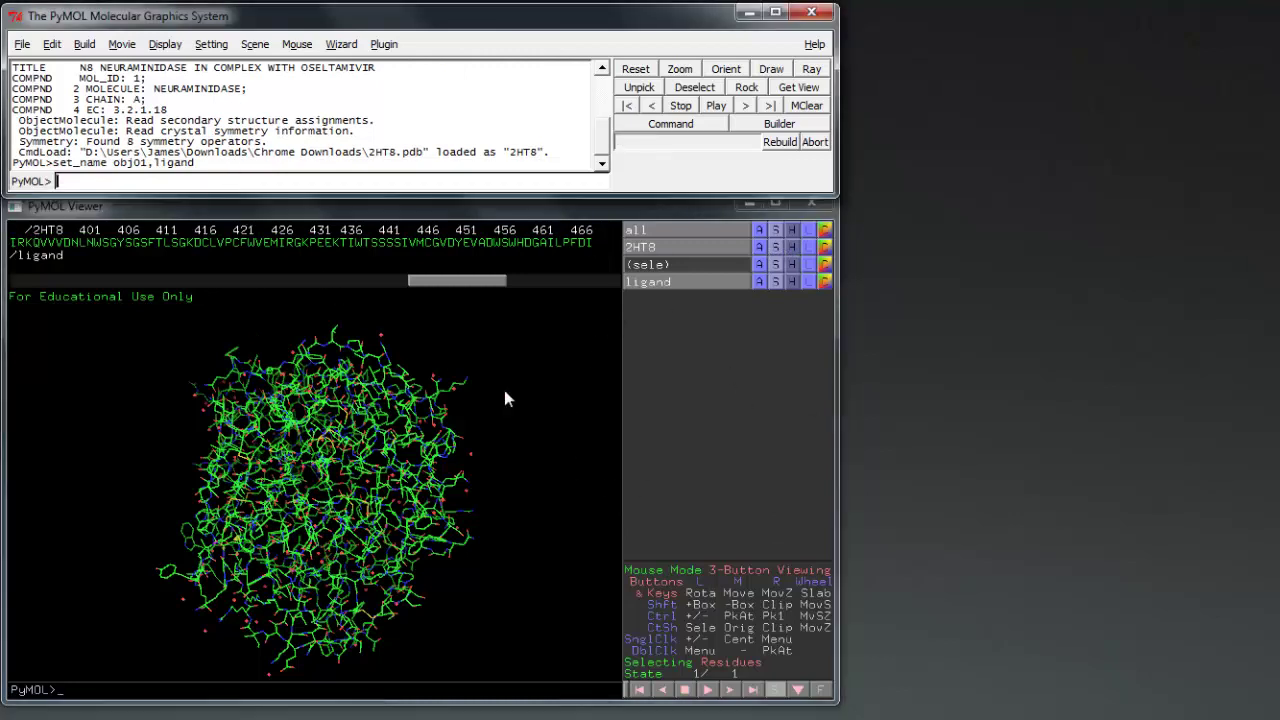
pyautogui.write('create prt')
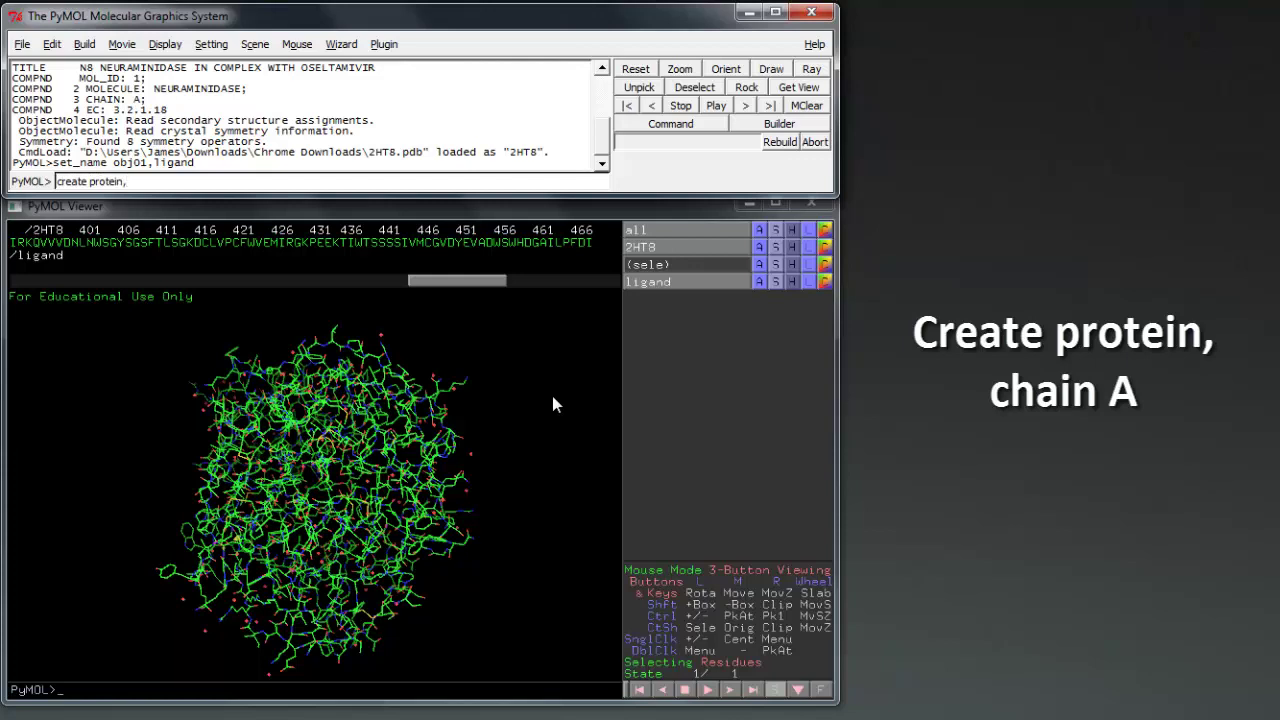
pyautogui.write('A')
pyautogui.press('Return')
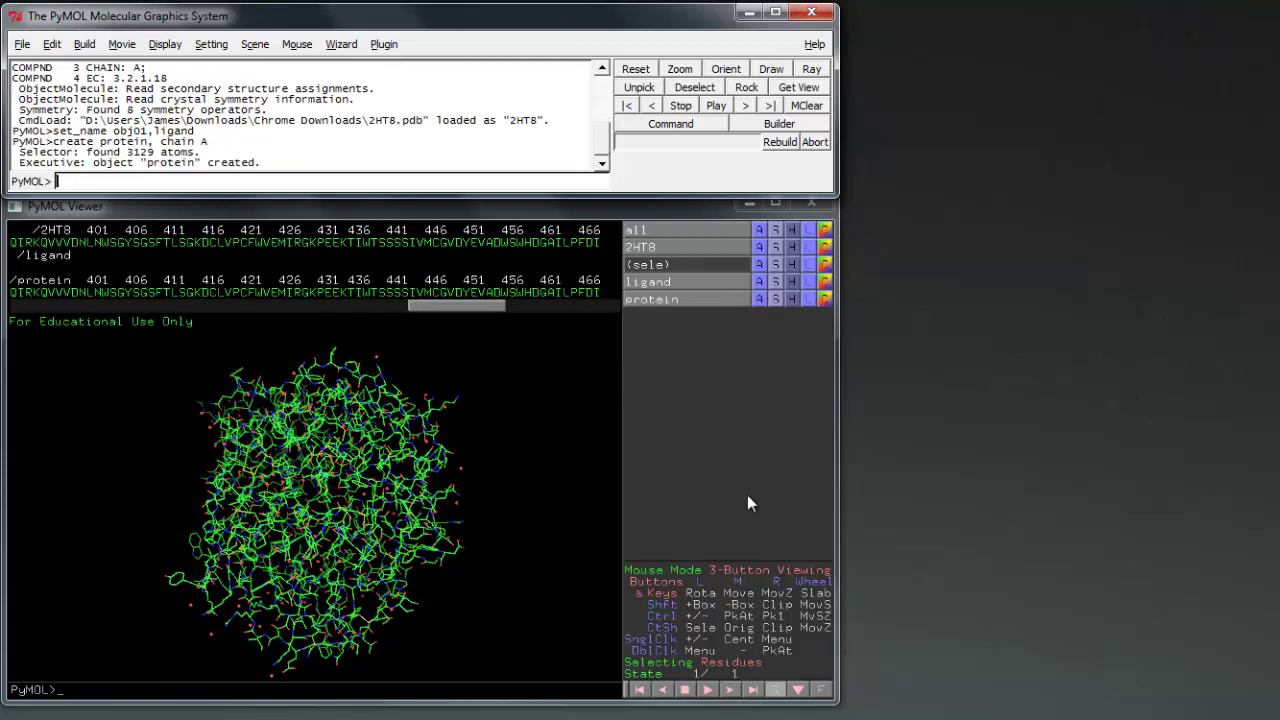
pyautogui.click(776, 689)
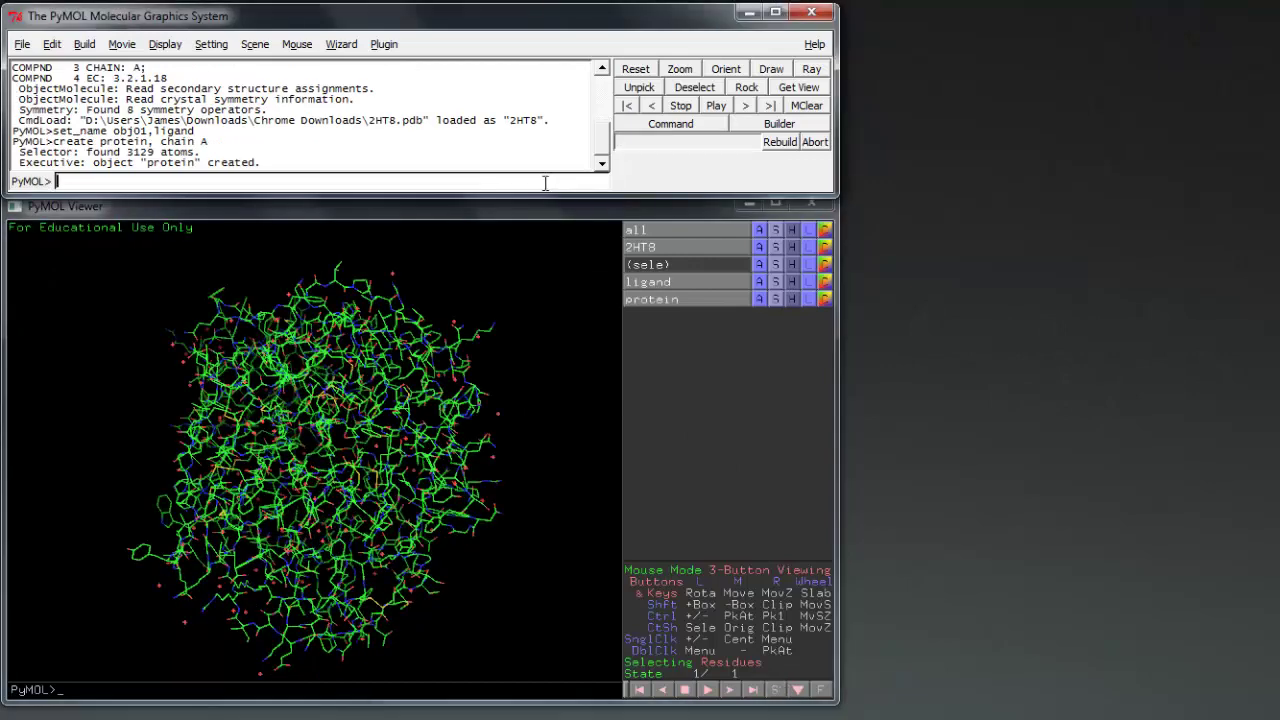
pyautogui.write('color gray, protein')
pyautogui.press('Return')
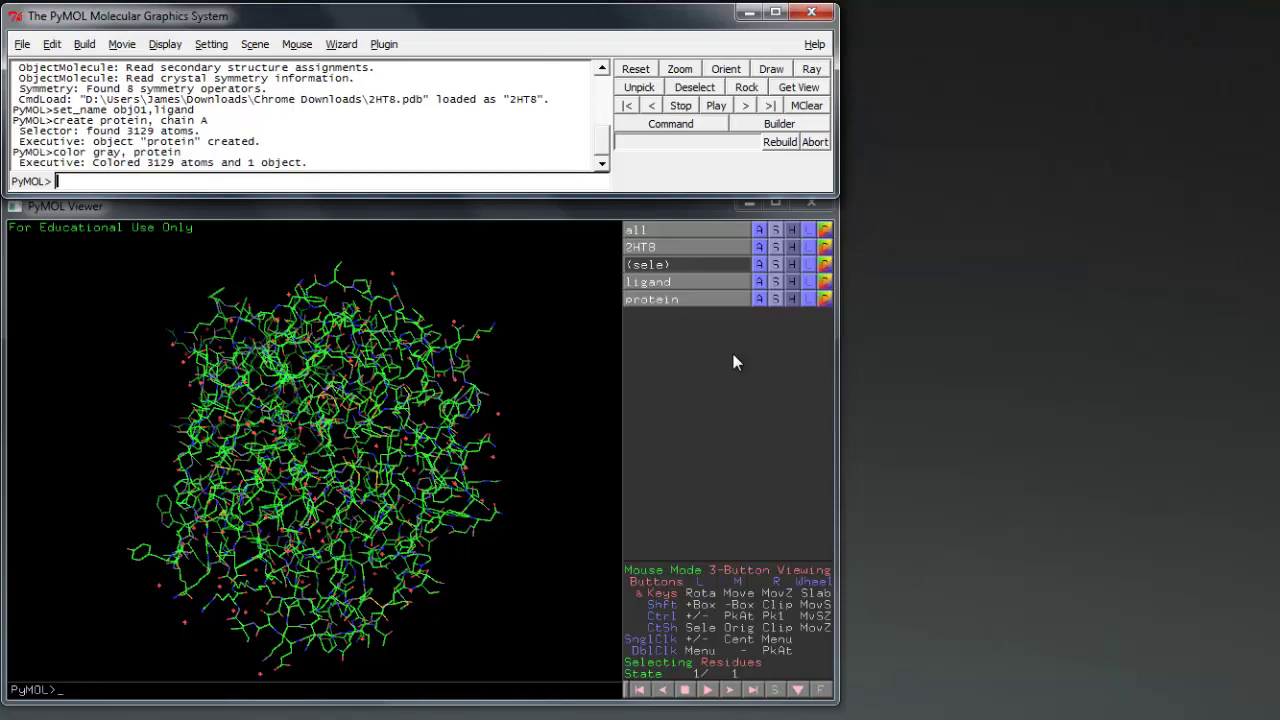
pyautogui.click(668, 249)
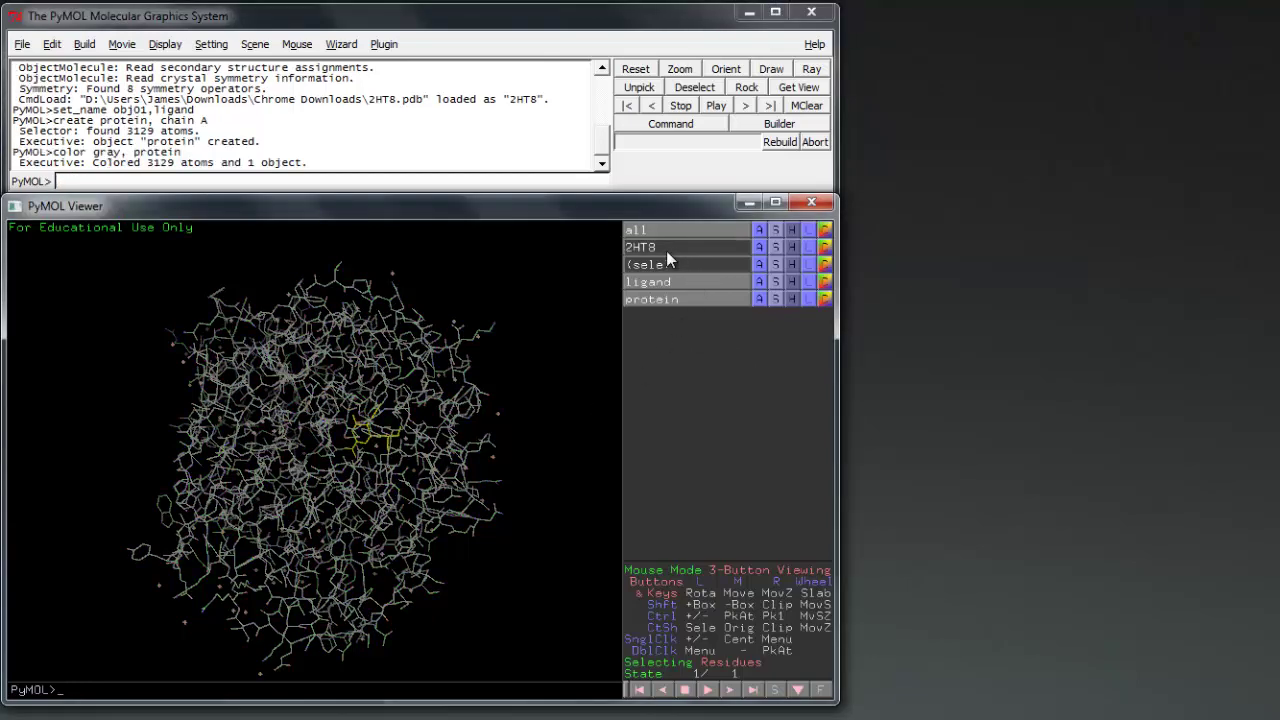
pyautogui.moveTo(513, 440); pyautogui.dragTo(310, 468)
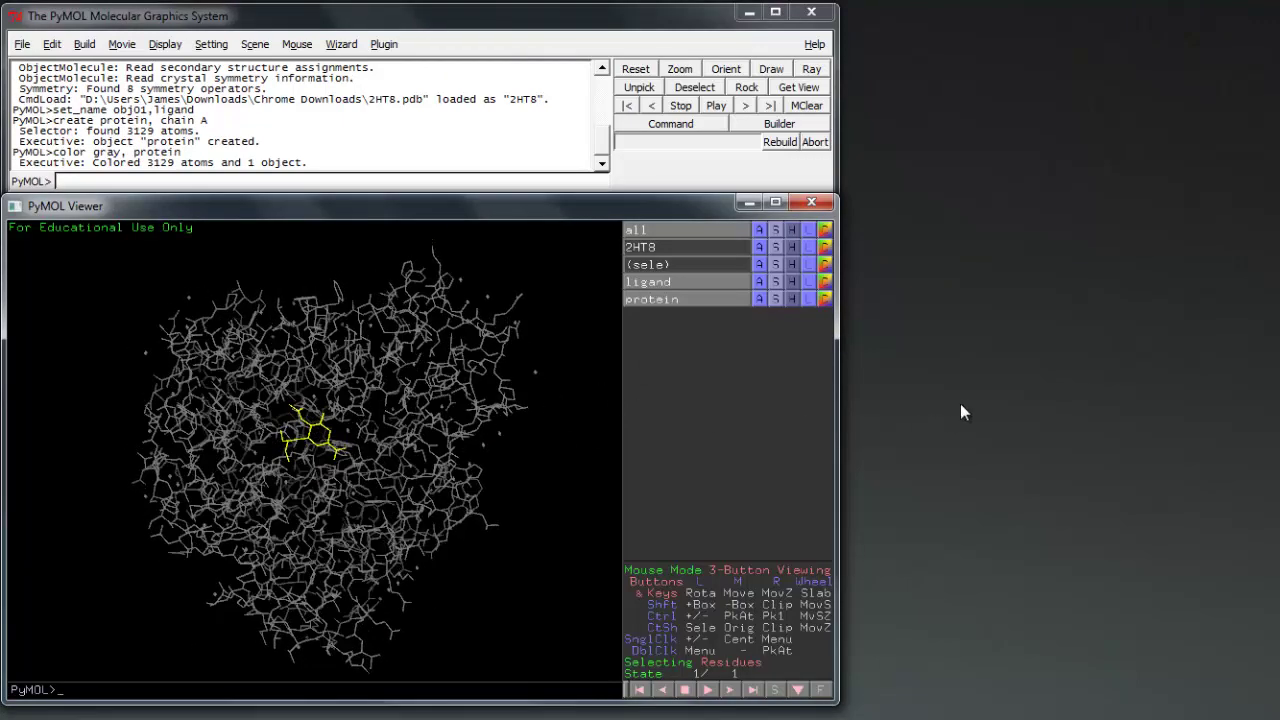
pyautogui.click(336, 182)
# Show the protein as a surface, draw the ligand as sticks, and centre the view on it
pyautogui.write('show surface')
pyautogui.press('Return')
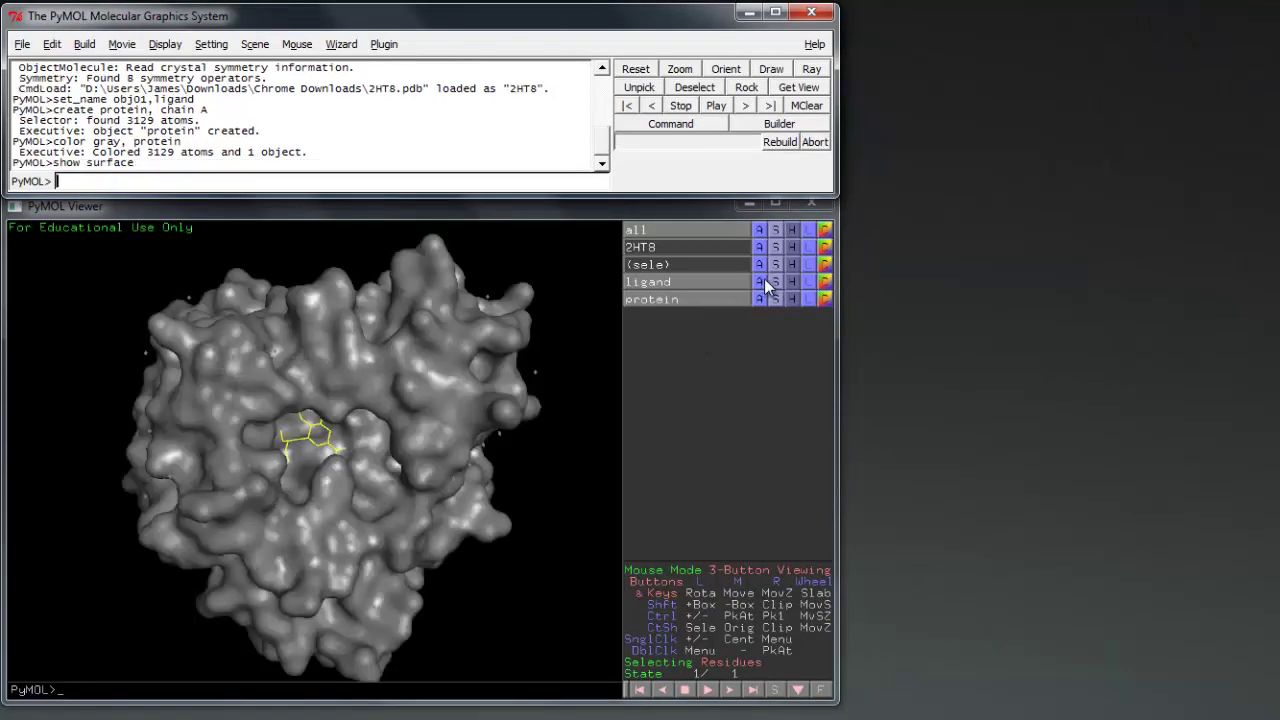
pyautogui.click(775, 282)
pyautogui.click(779, 341)
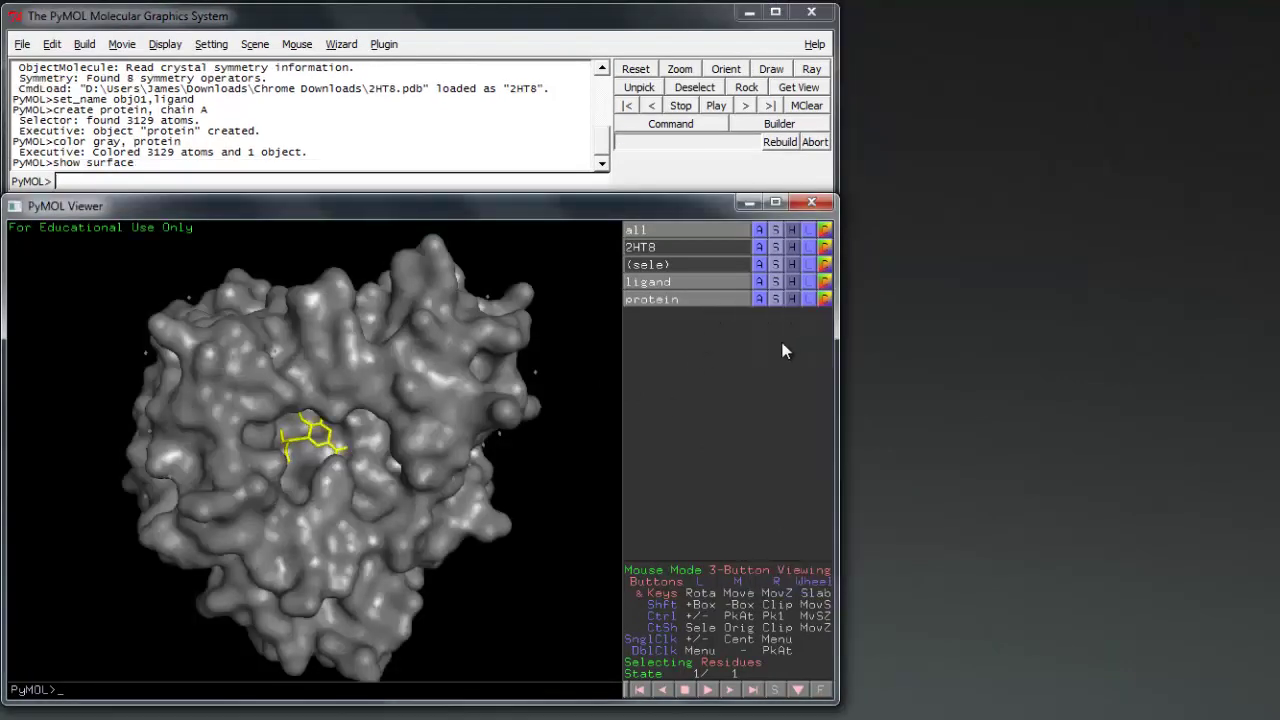
pyautogui.click(762, 282)
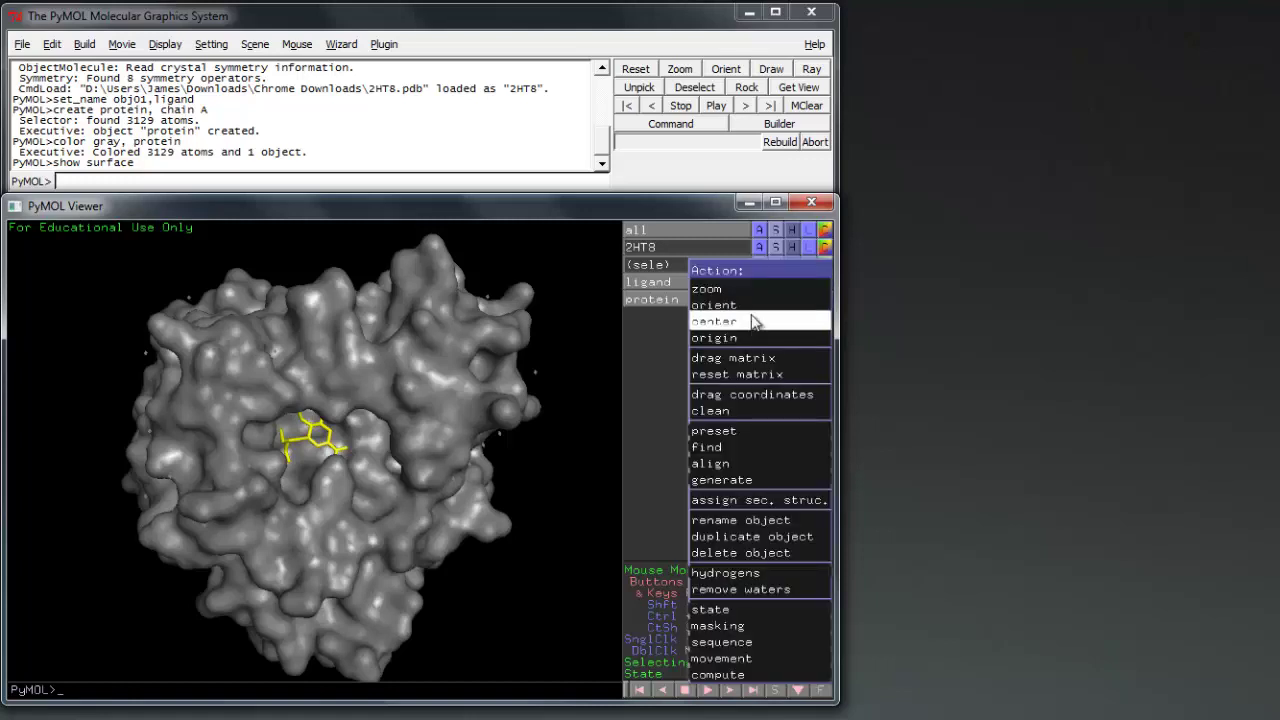
pyautogui.click(753, 316)
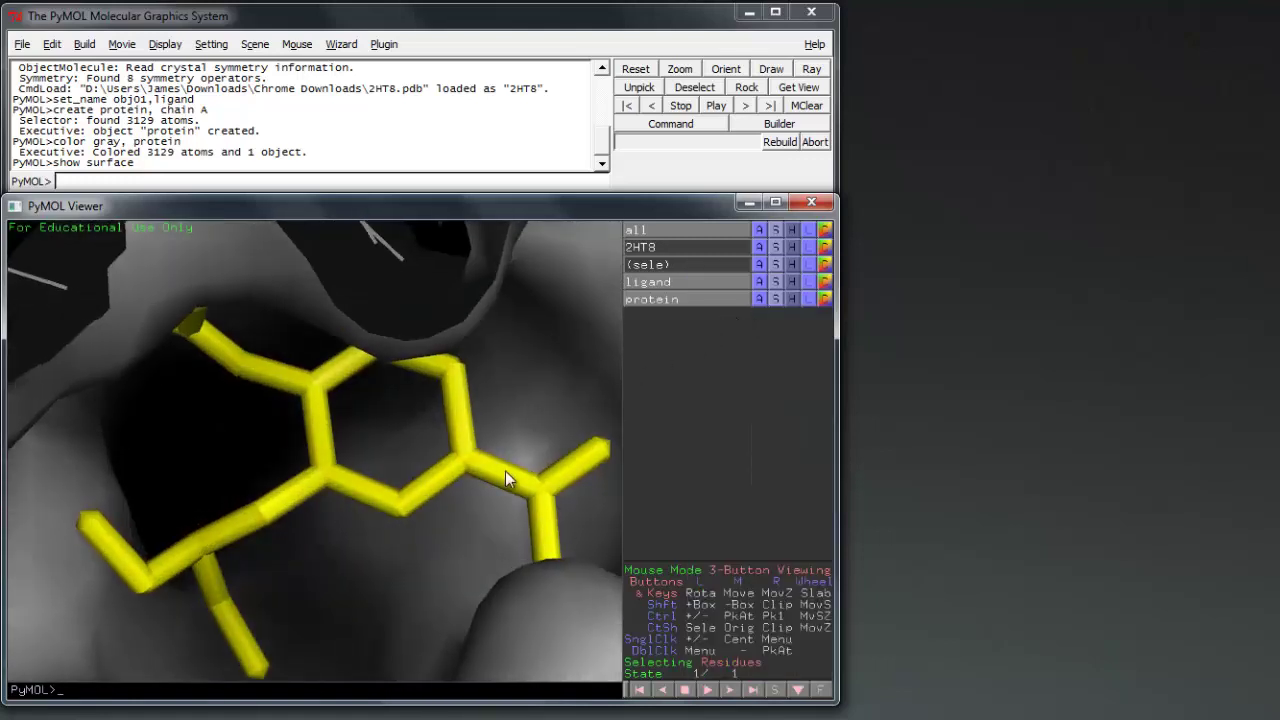
pyautogui.moveTo(506, 467); pyautogui.dragTo(420, 420)
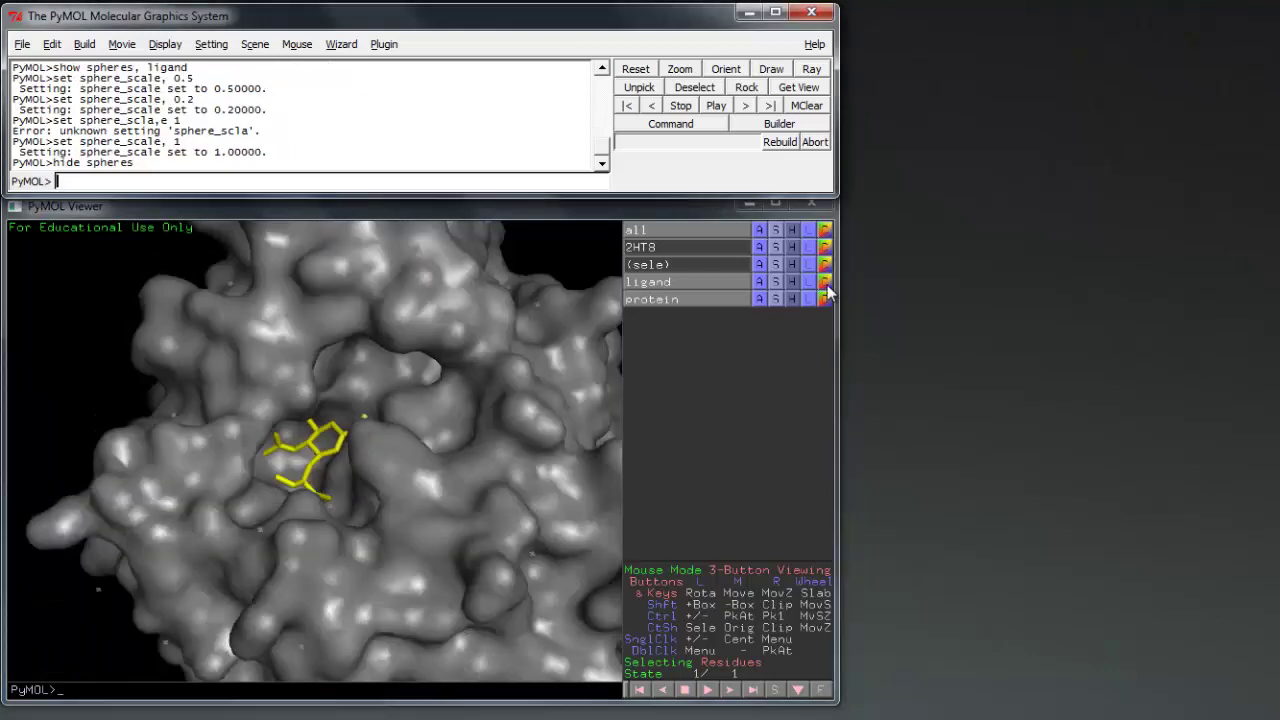
# Colour the ligand by element
pyautogui.click(824, 282)
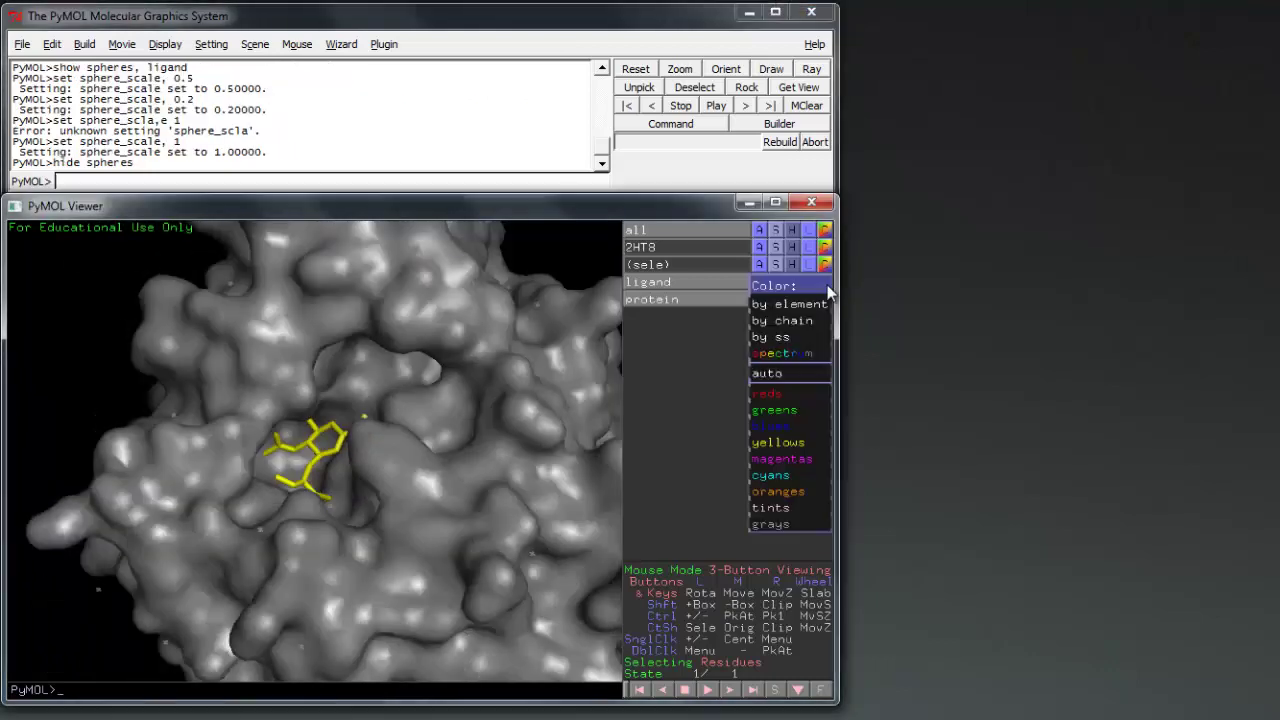
pyautogui.moveTo(814, 303)
pyautogui.click(728, 305)
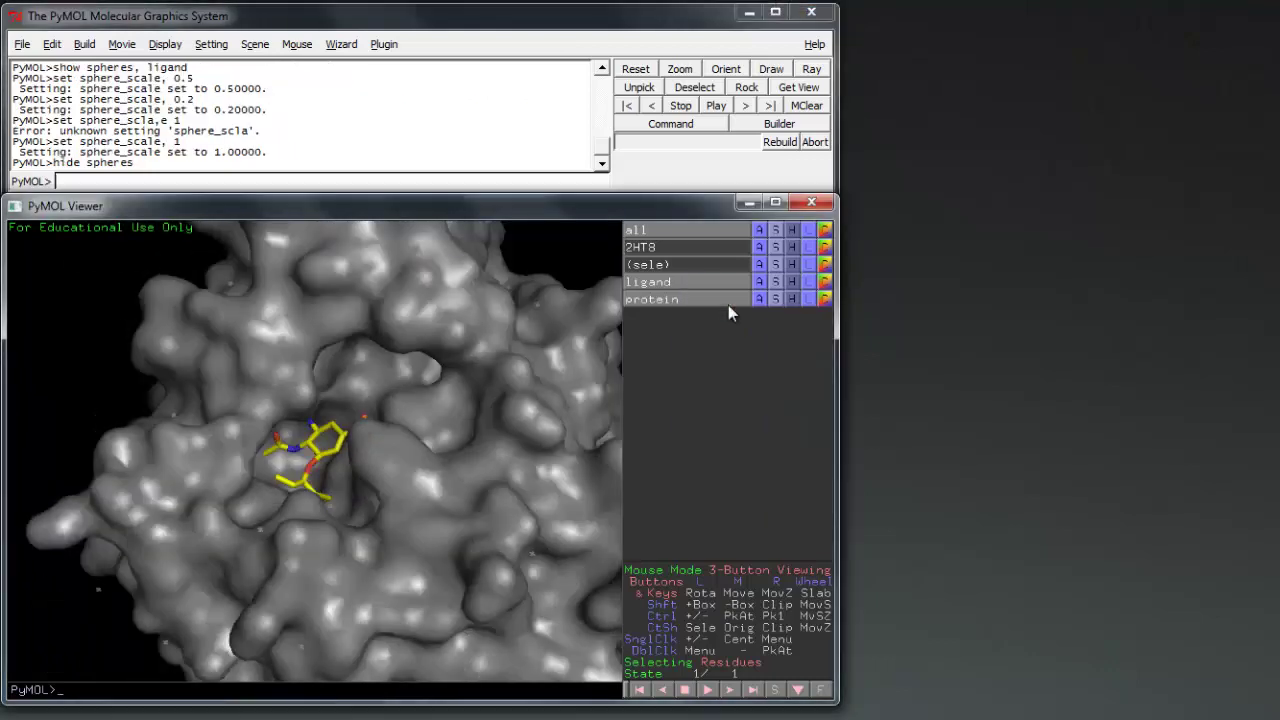
pyautogui.moveTo(488, 431)
pyautogui.mouseDown()
pyautogui.moveTo(562, 425)
pyautogui.moveTo(471, 429)
pyautogui.moveTo(484, 429)
pyautogui.mouseUp()
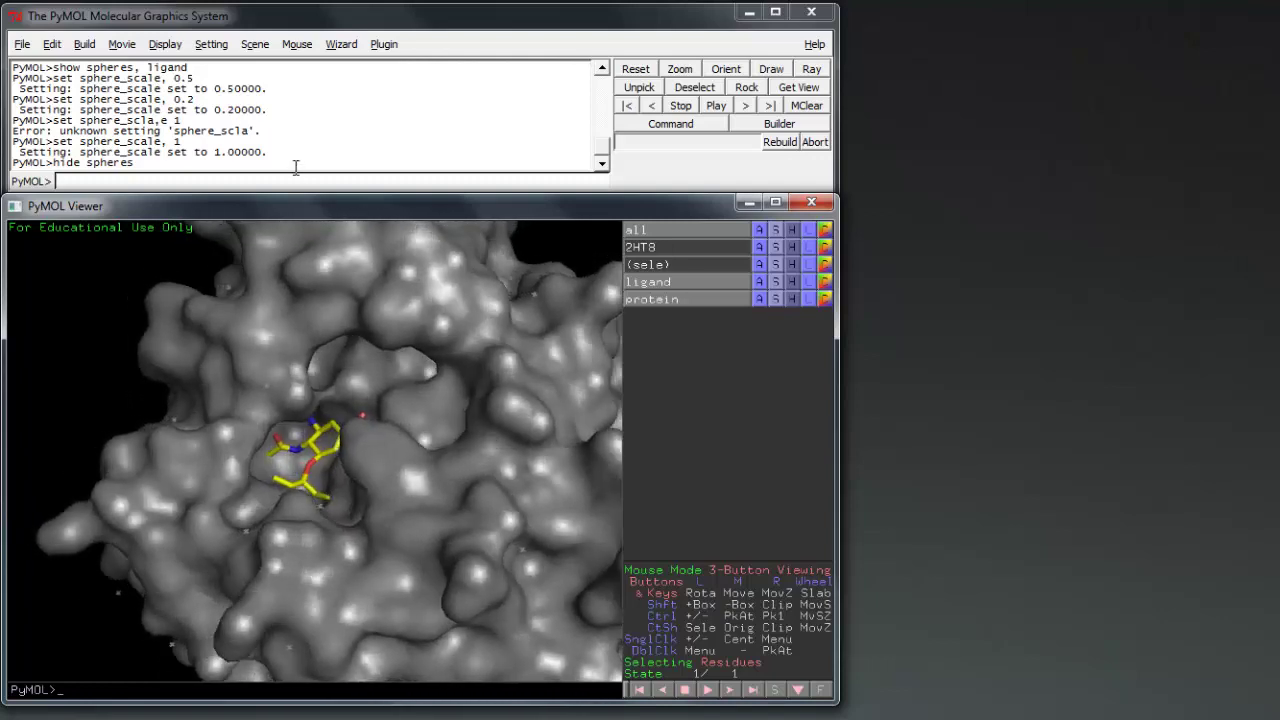
# Add spheres to the ligand at sphere_scale 0.3 and zoom out to the whole protein
pyautogui.click(650, 142)
pyautogui.write('show')
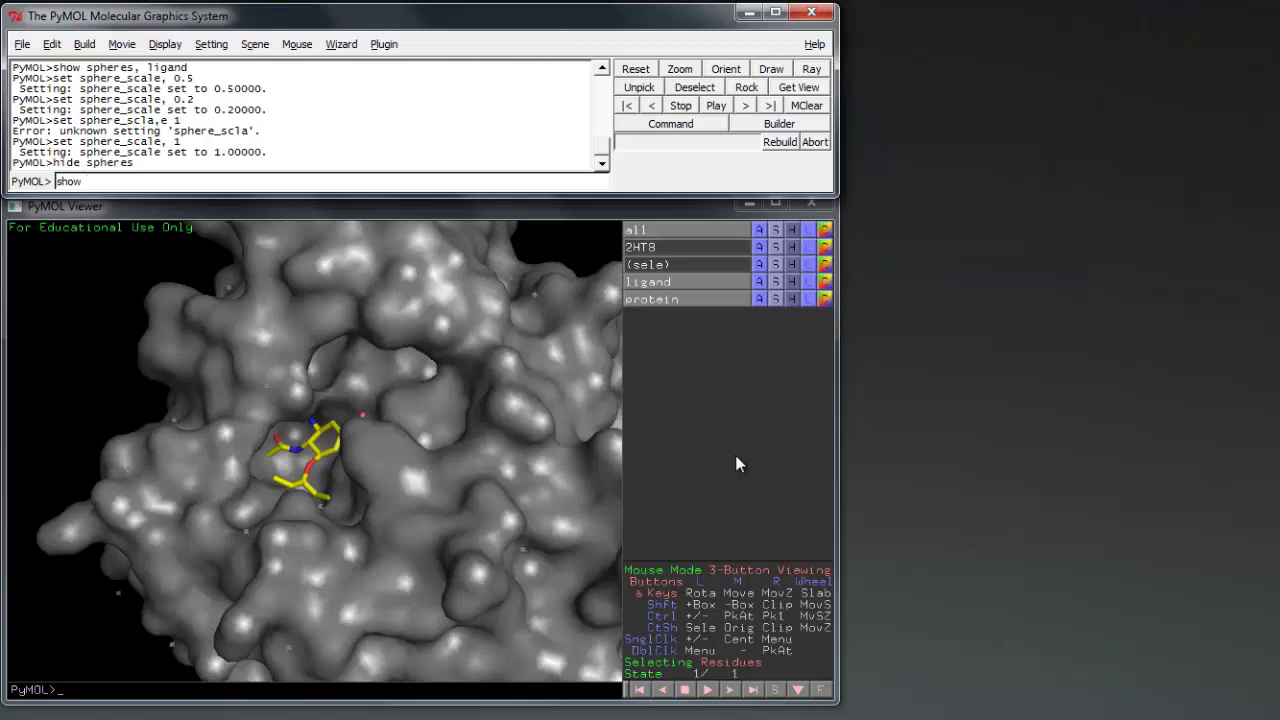
pyautogui.write(' spheres, ligand')
pyautogui.press('Return')
pyautogui.write('set sphere_s')
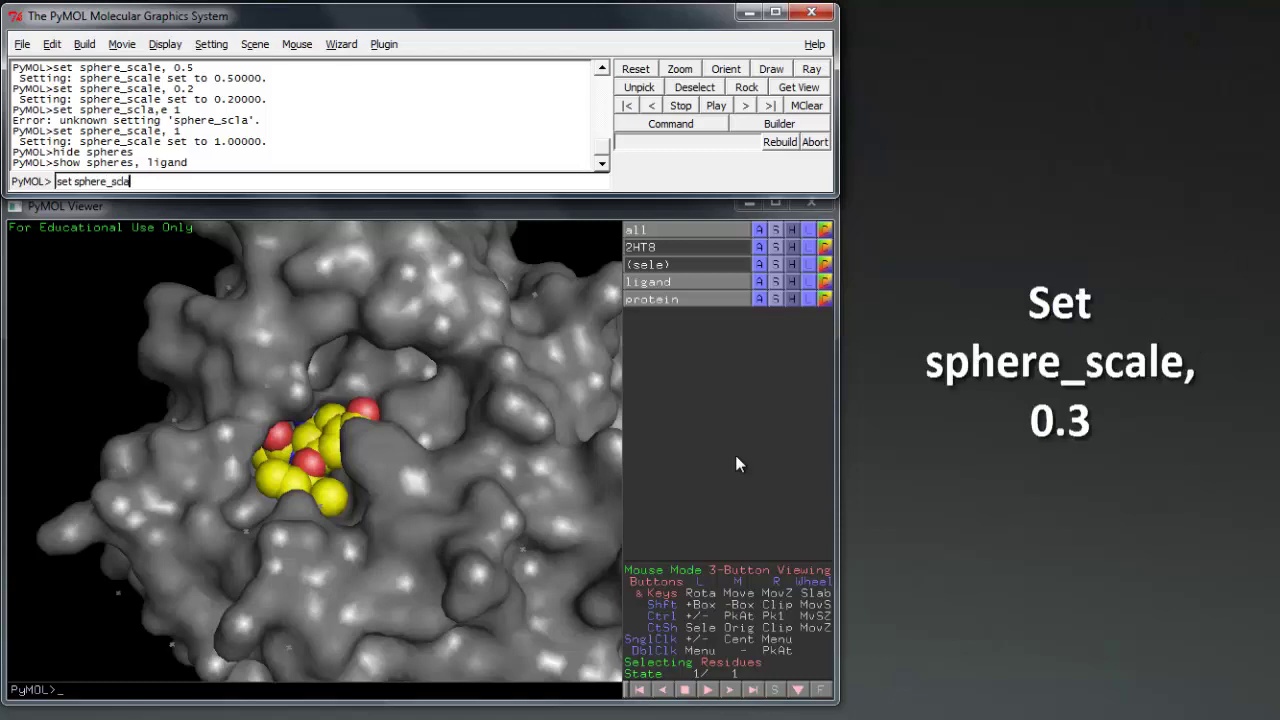
pyautogui.write('cale, 0.3')
pyautogui.press('Return')
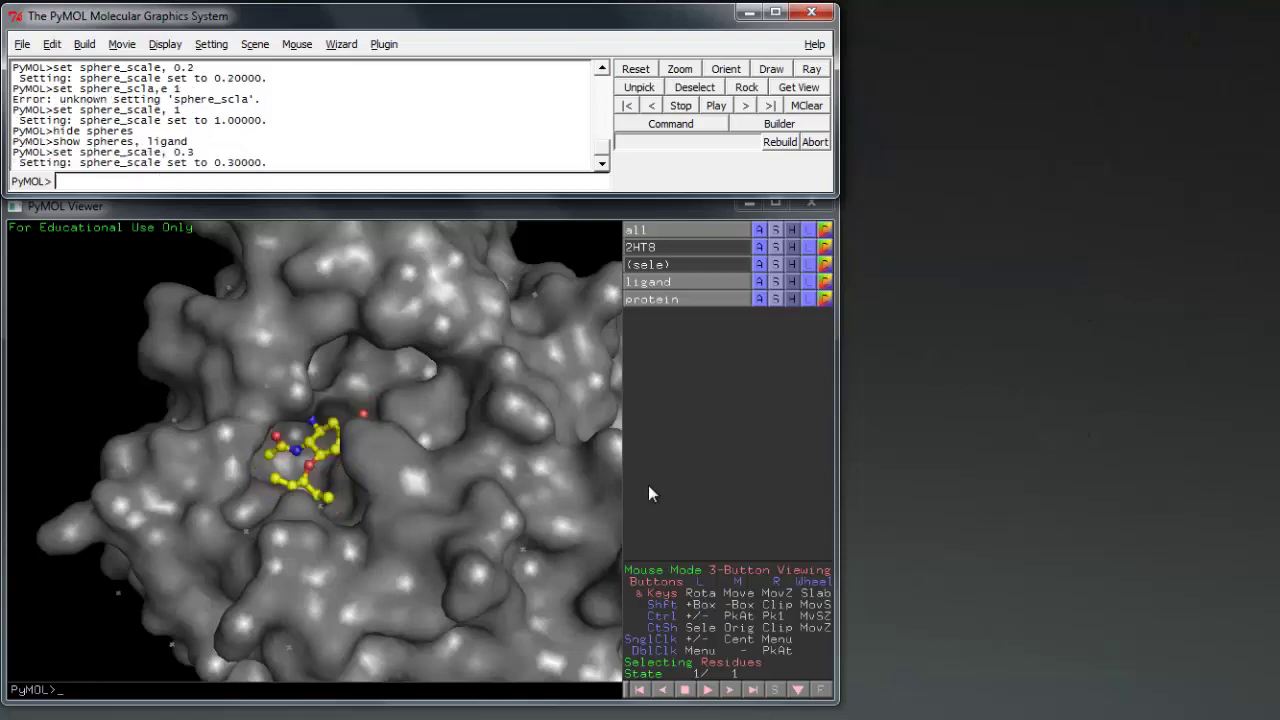
pyautogui.moveTo(600, 493); pyautogui.dragTo(392, 466)
pyautogui.moveTo(400, 471); pyautogui.dragTo(383, 343, button='right')
pyautogui.moveTo(466, 463); pyautogui.dragTo(427, 456)
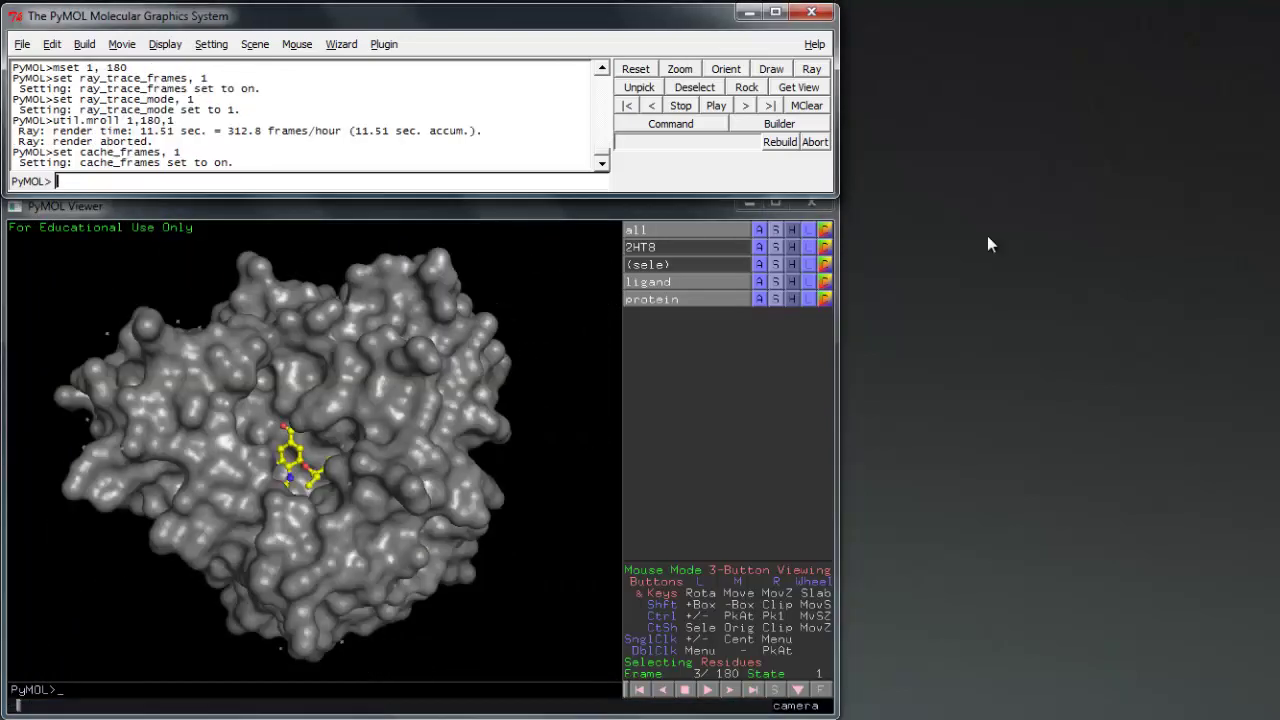
# Turn off cache_frames and movie_loop, set 180 frames, and roll them with util.mroll 1,180,1
pyautogui.write('set cache_frames, 0')
pyautogui.press('Return')
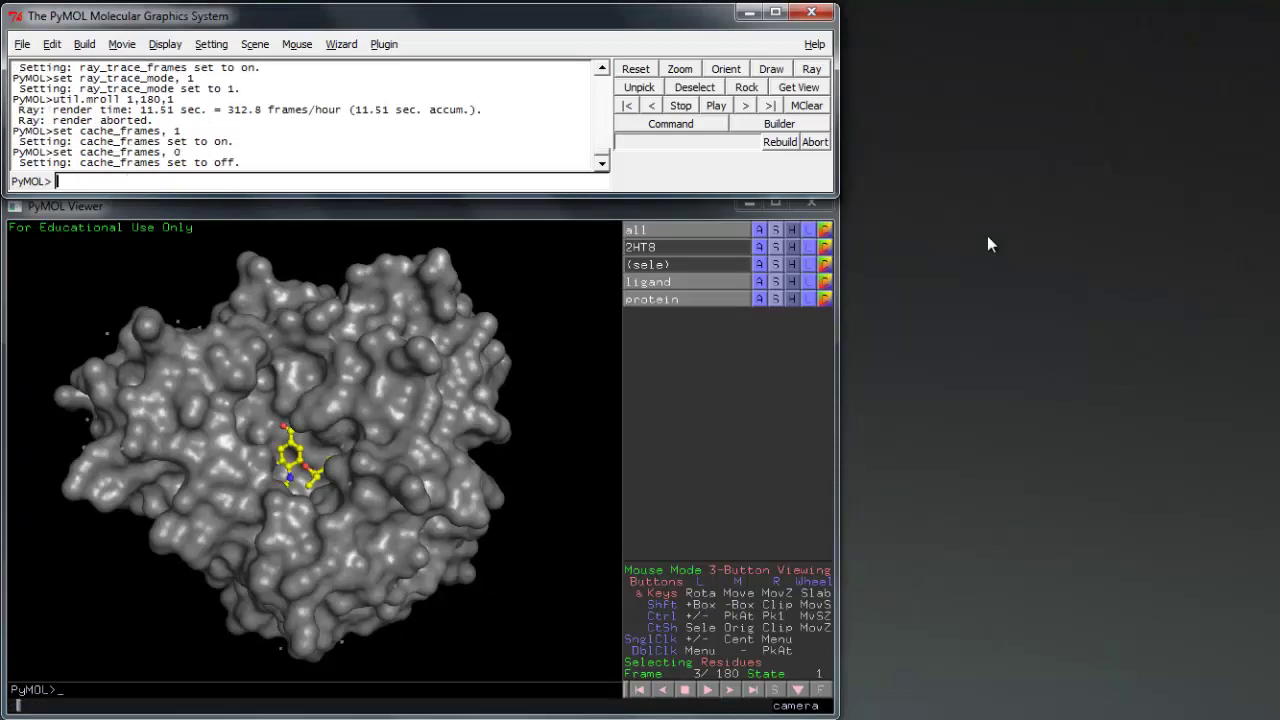
pyautogui.write('set movie_loop, 0')
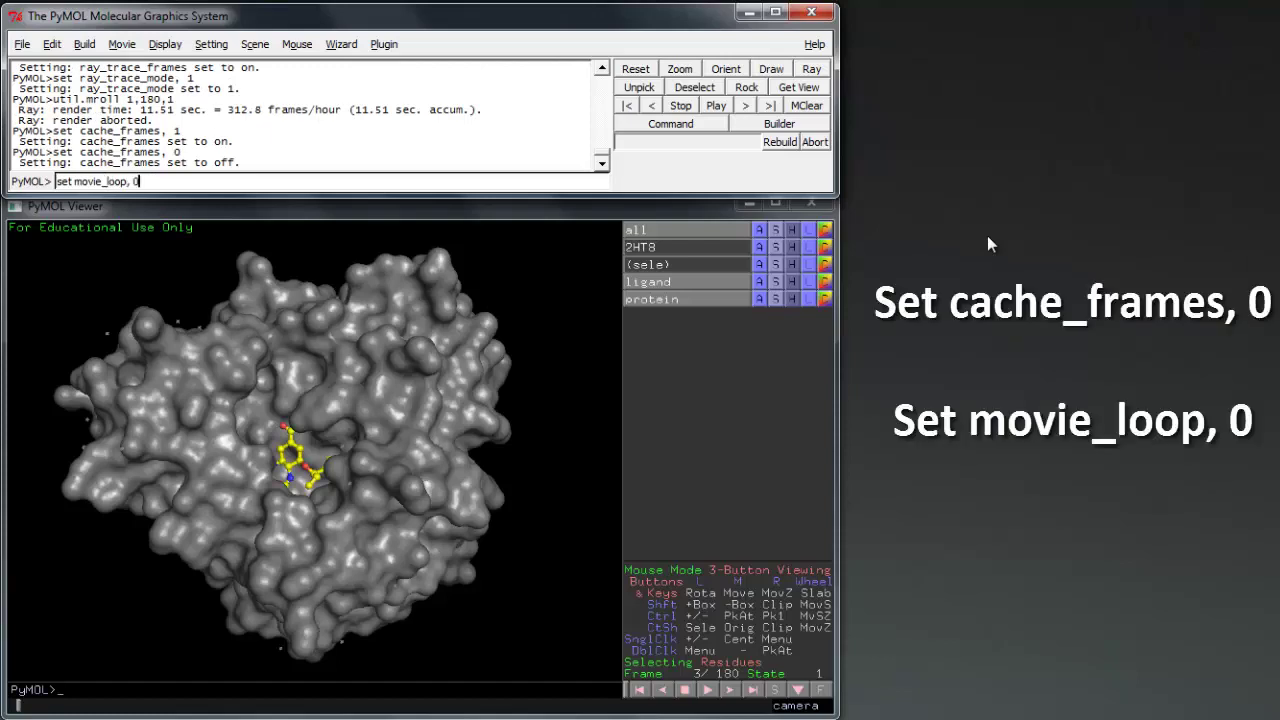
pyautogui.press('Return')
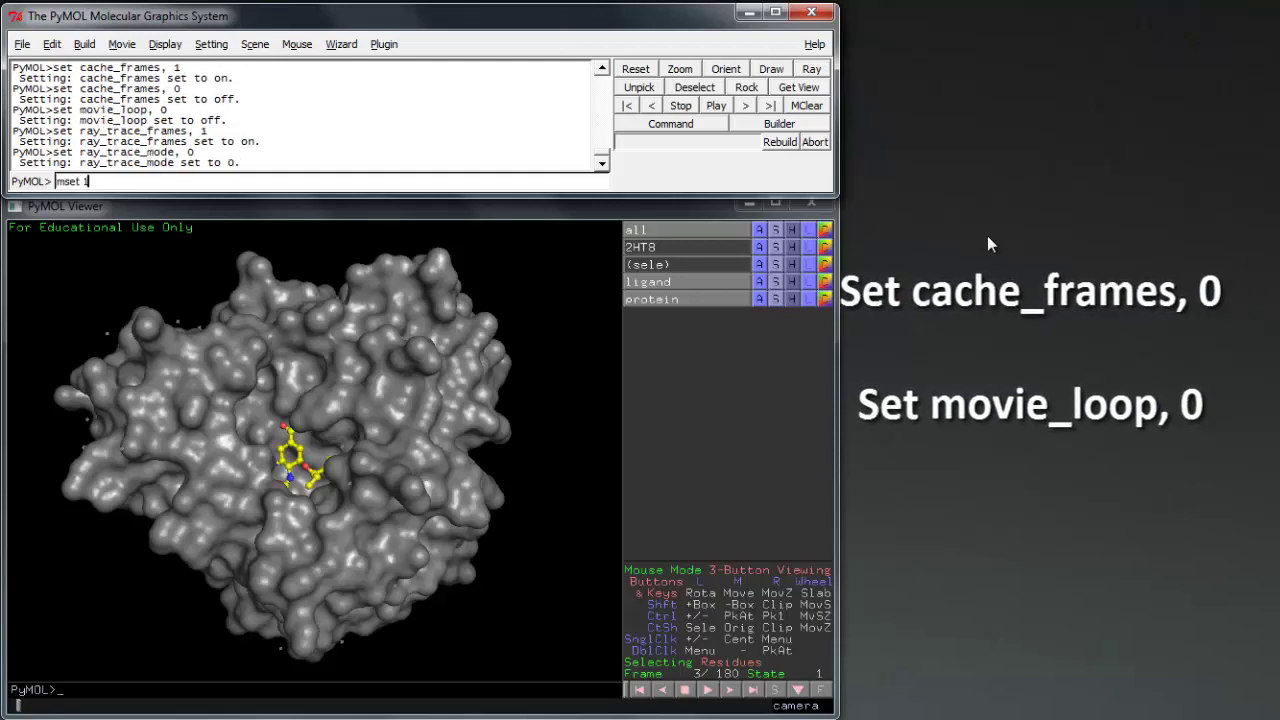
pyautogui.press('Return')
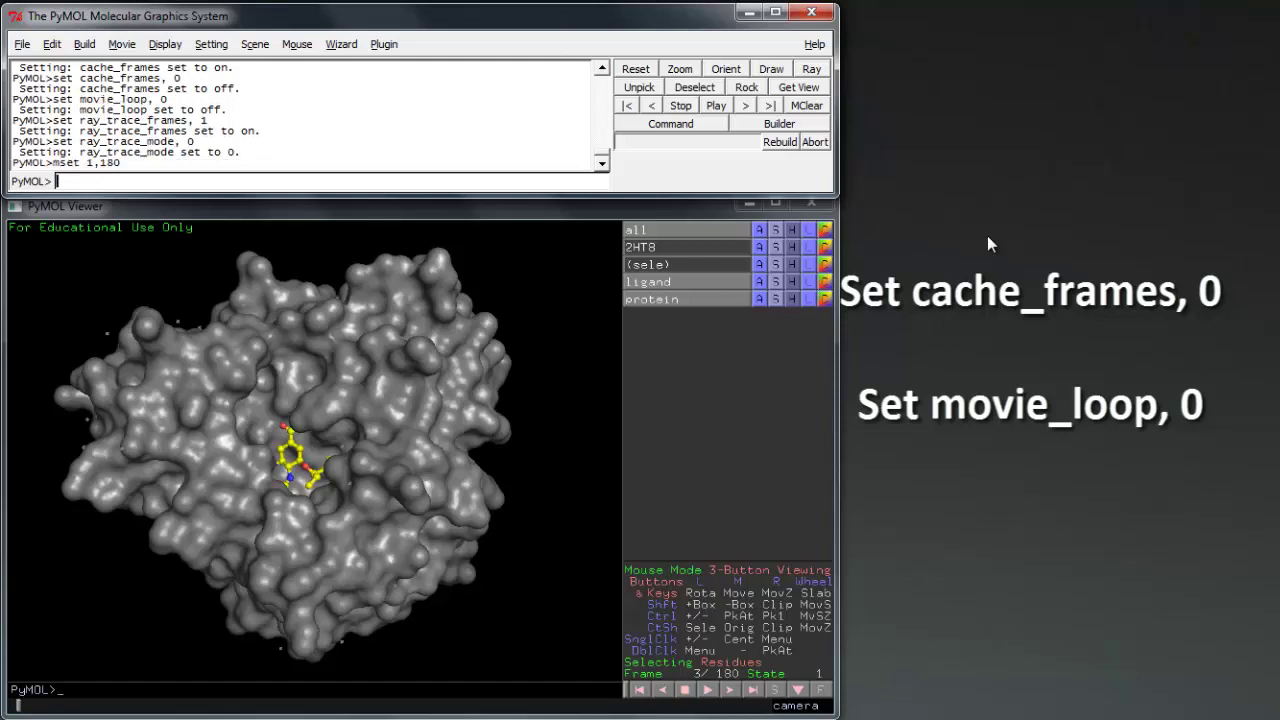
pyautogui.write('util.mroll')
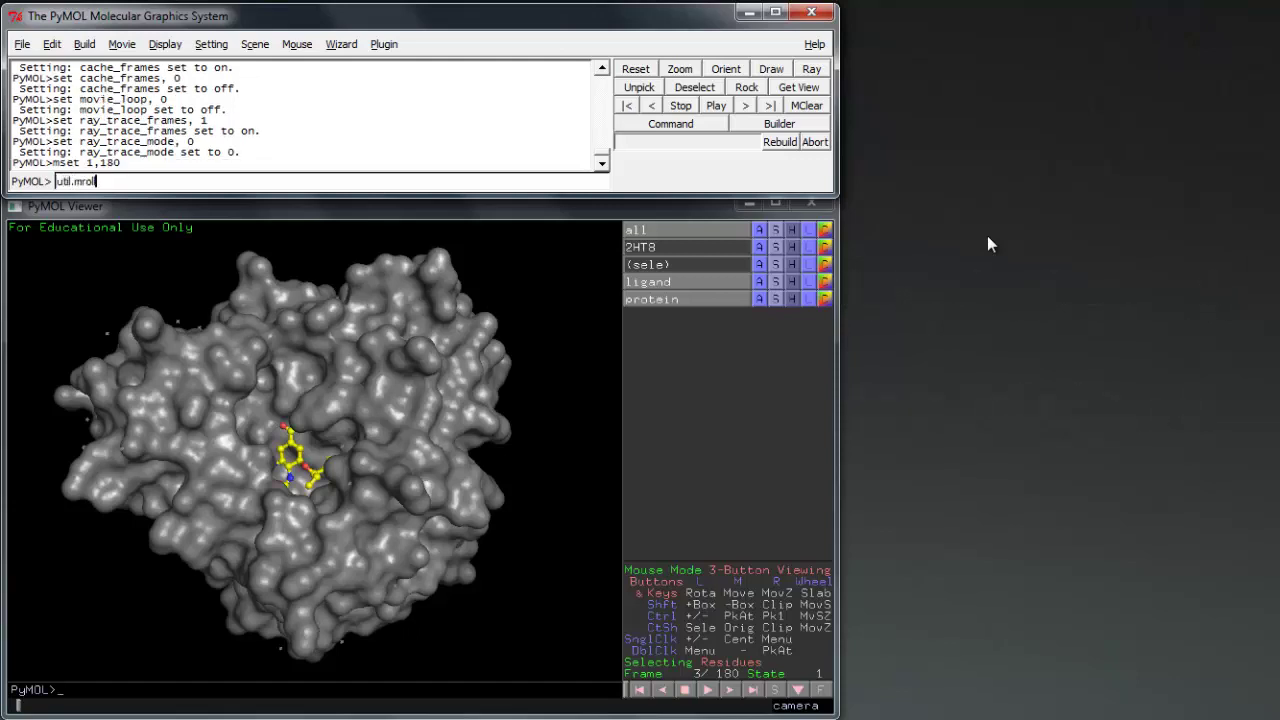
pyautogui.write(' 1,180,1')
pyautogui.press('Return')
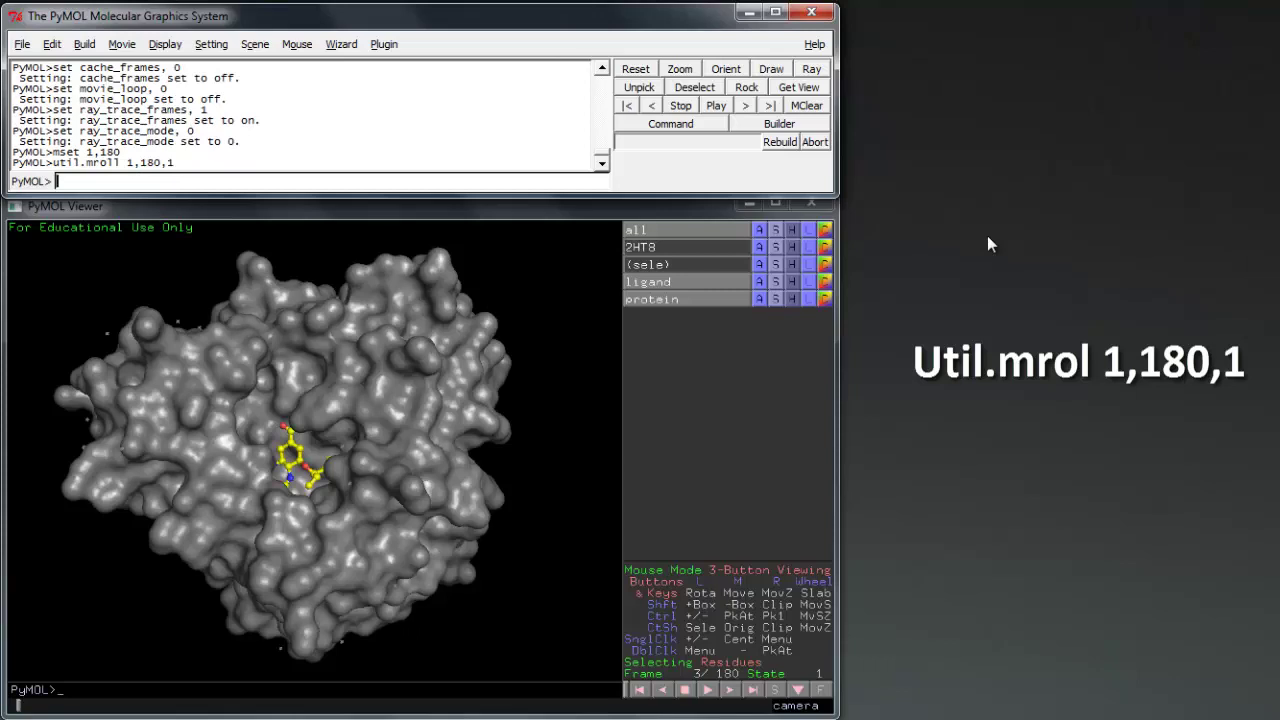
# Choose PNG Images movie export and create a new folder named 1 in Downloads
pyautogui.click(22, 44)
pyautogui.moveTo(92, 163)
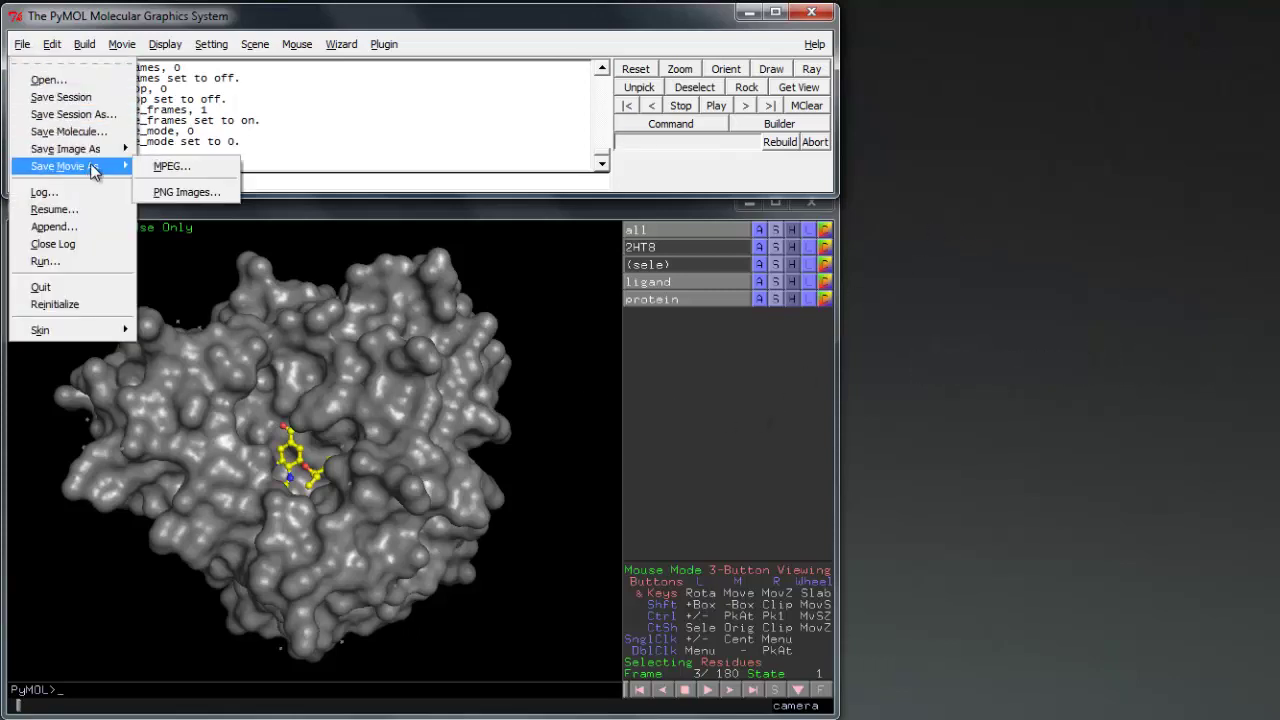
pyautogui.click(183, 192)
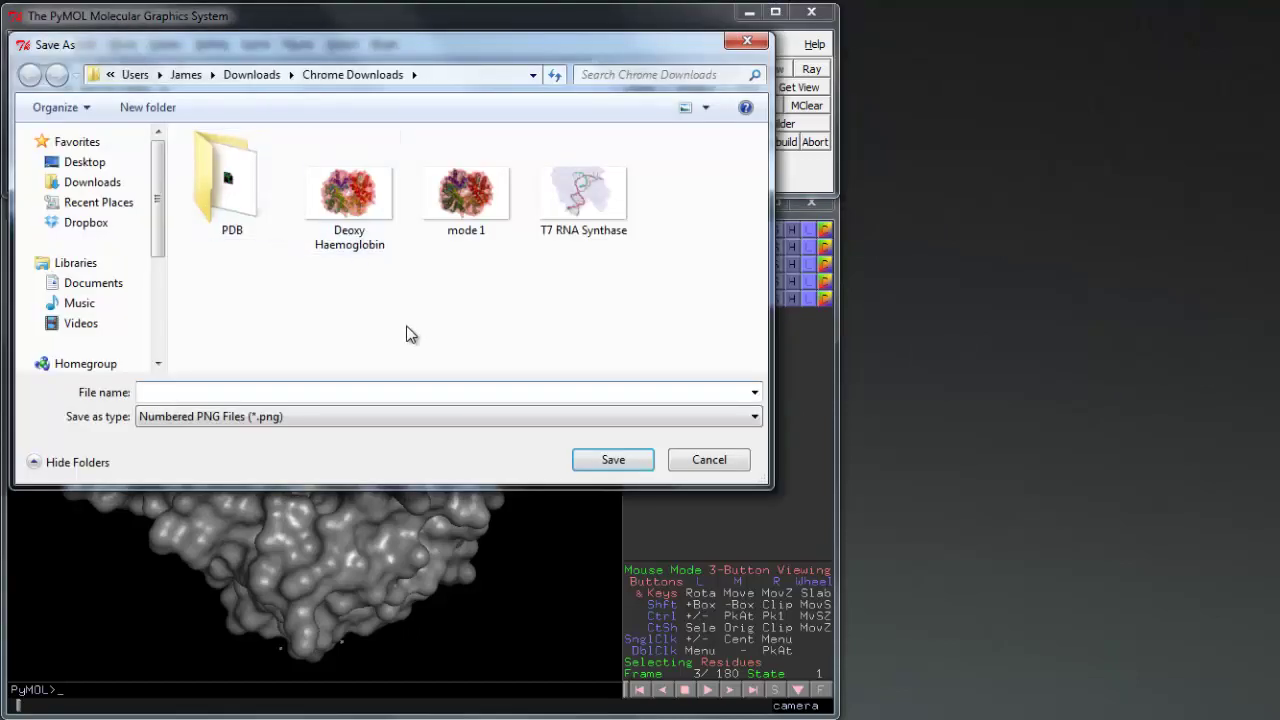
pyautogui.rightClick(318, 315)
pyautogui.moveTo(437, 516)
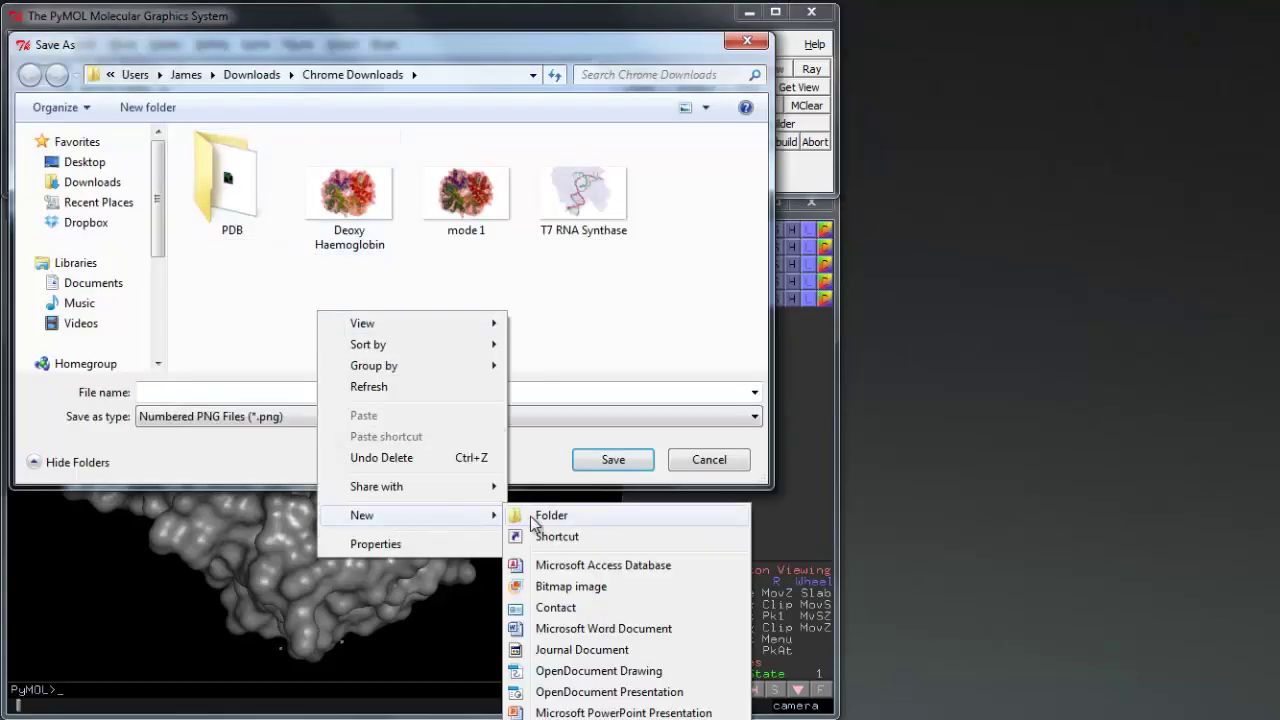
pyautogui.click(545, 517)
pyautogui.write('1')
pyautogui.press('Return')
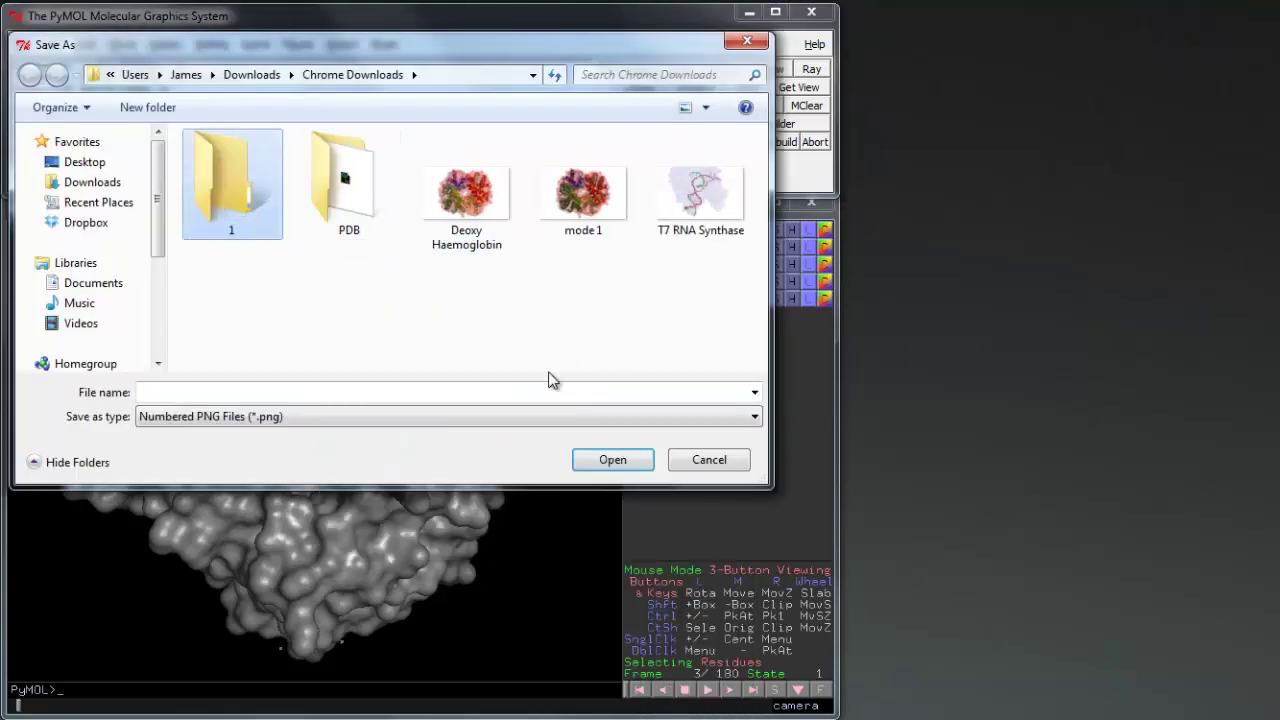
# Save the rotation frames inside folder 1 with the file name 1
pyautogui.doubleClick(218, 201)
pyautogui.click(230, 389)
pyautogui.write('1')
pyautogui.click(613, 461)
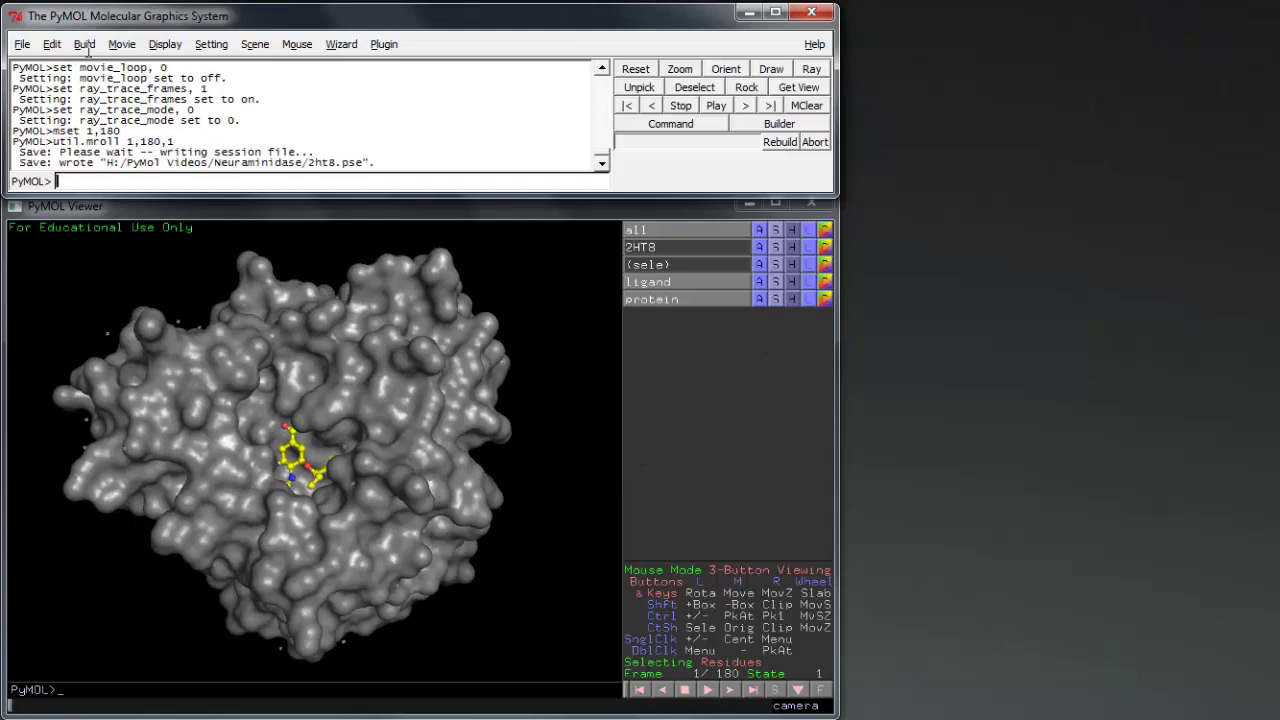
# Reset the rotation, shorten the movie to 60 frames with mset 1,60, and store frame 1's view
pyautogui.click(121, 44)
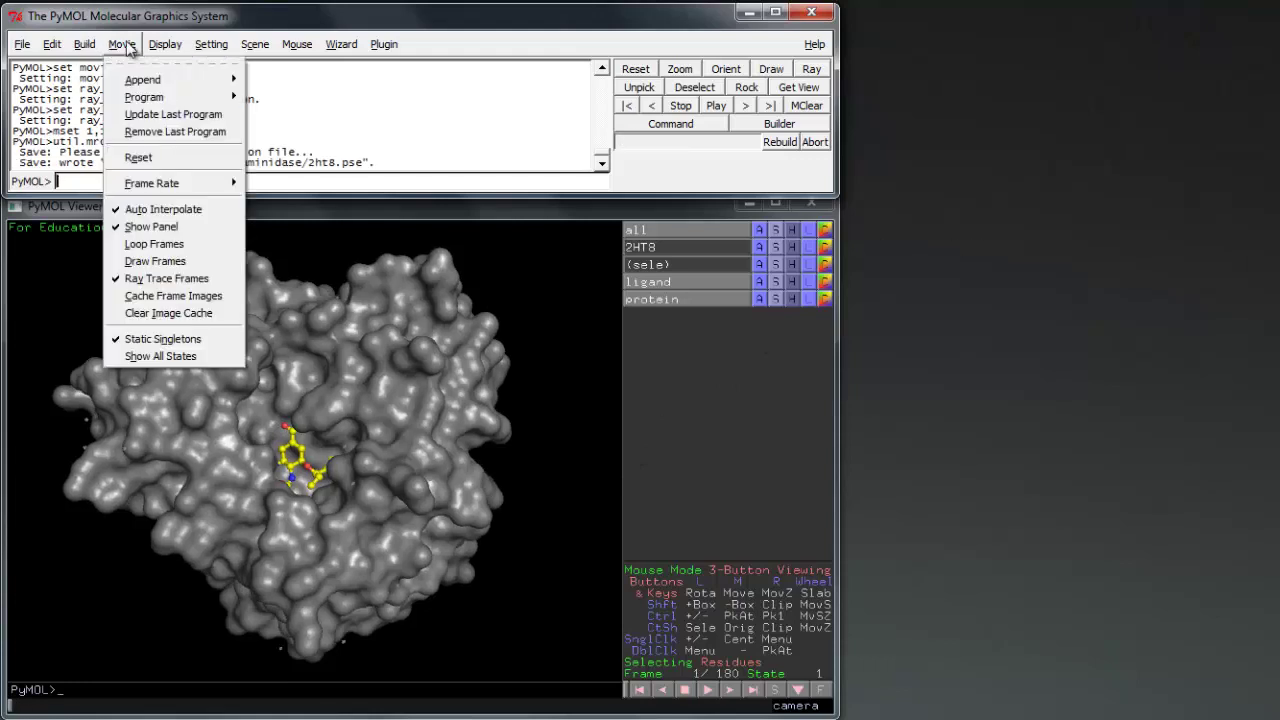
pyautogui.click(163, 133)
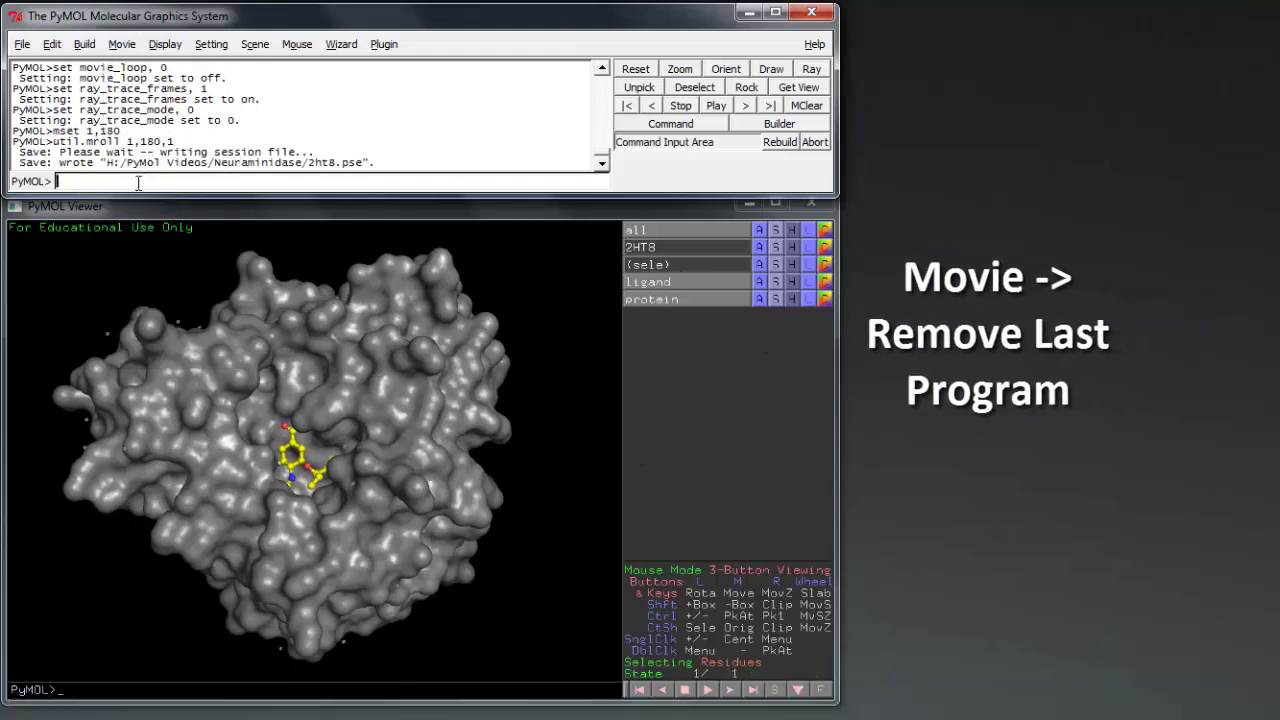
pyautogui.write('mset 1,60')
pyautogui.press('Return')
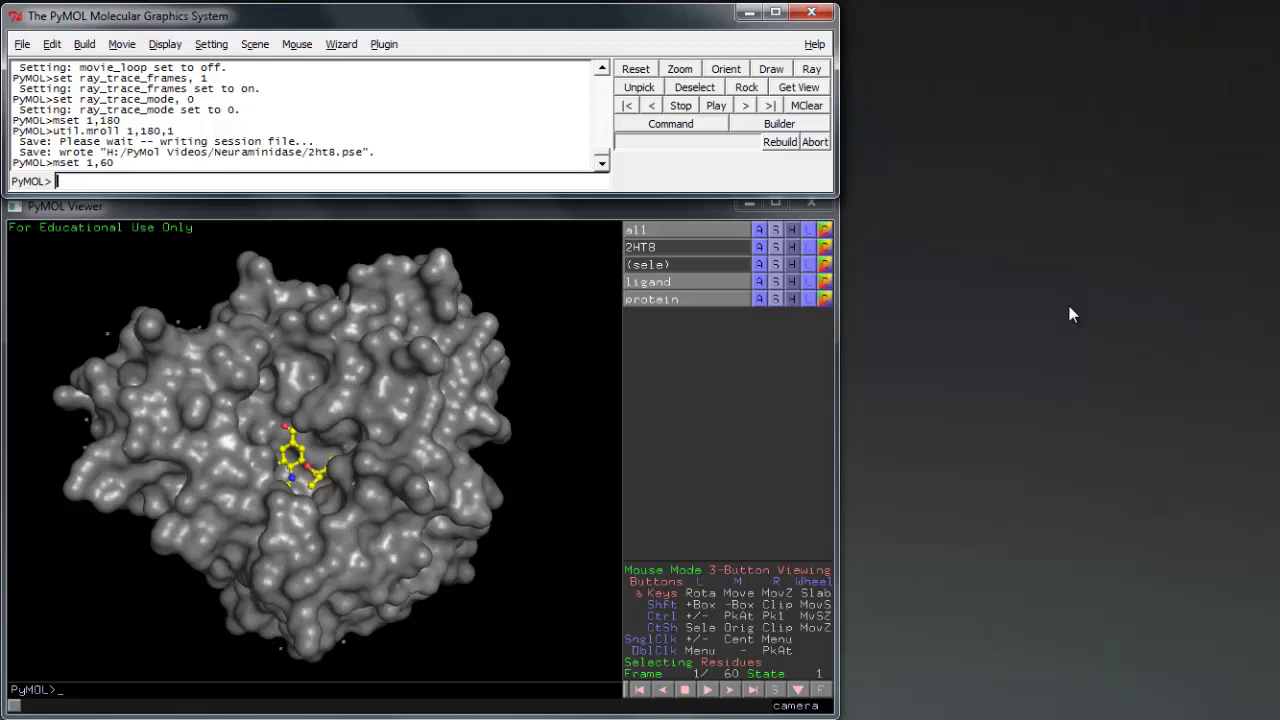
pyautogui.write('mview store')
pyautogui.press('Return')
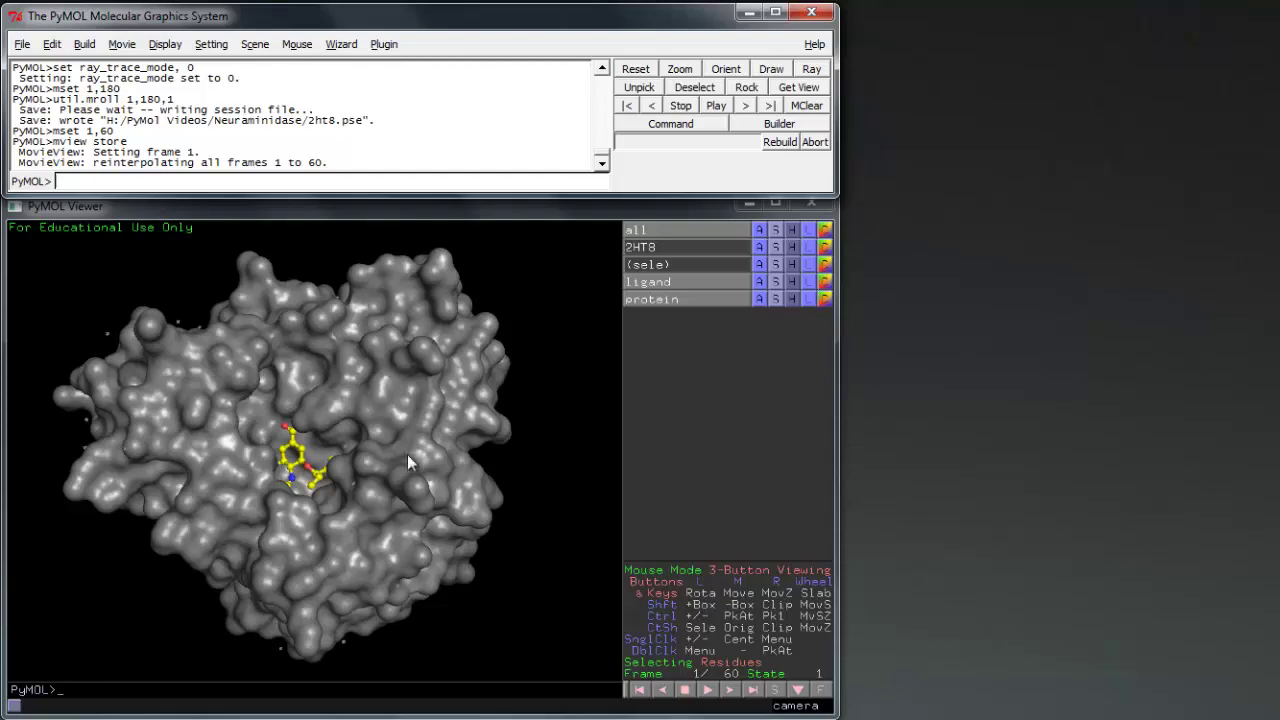
# Zoom and rotate the surface into a close view of the ligand's binding pocket
pyautogui.moveTo(388, 430); pyautogui.dragTo(380, 634, button='right')
pyautogui.moveTo(394, 514)
pyautogui.mouseDown(button='right')
pyautogui.moveTo(409, 529)
pyautogui.moveTo(392, 543)
pyautogui.moveTo(380, 505)
pyautogui.moveTo(404, 491)
pyautogui.mouseUp(button='right')
pyautogui.moveTo(404, 491); pyautogui.dragTo(378, 530)
pyautogui.moveTo(254, 398); pyautogui.dragTo(283, 334)
pyautogui.moveTo(213, 468); pyautogui.dragTo(433, 181)
pyautogui.click(433, 181)
# Store the close-up as the frame 60 keyframe, then return to frame 1
pyautogui.write('frame 60')
pyautogui.press('Return')
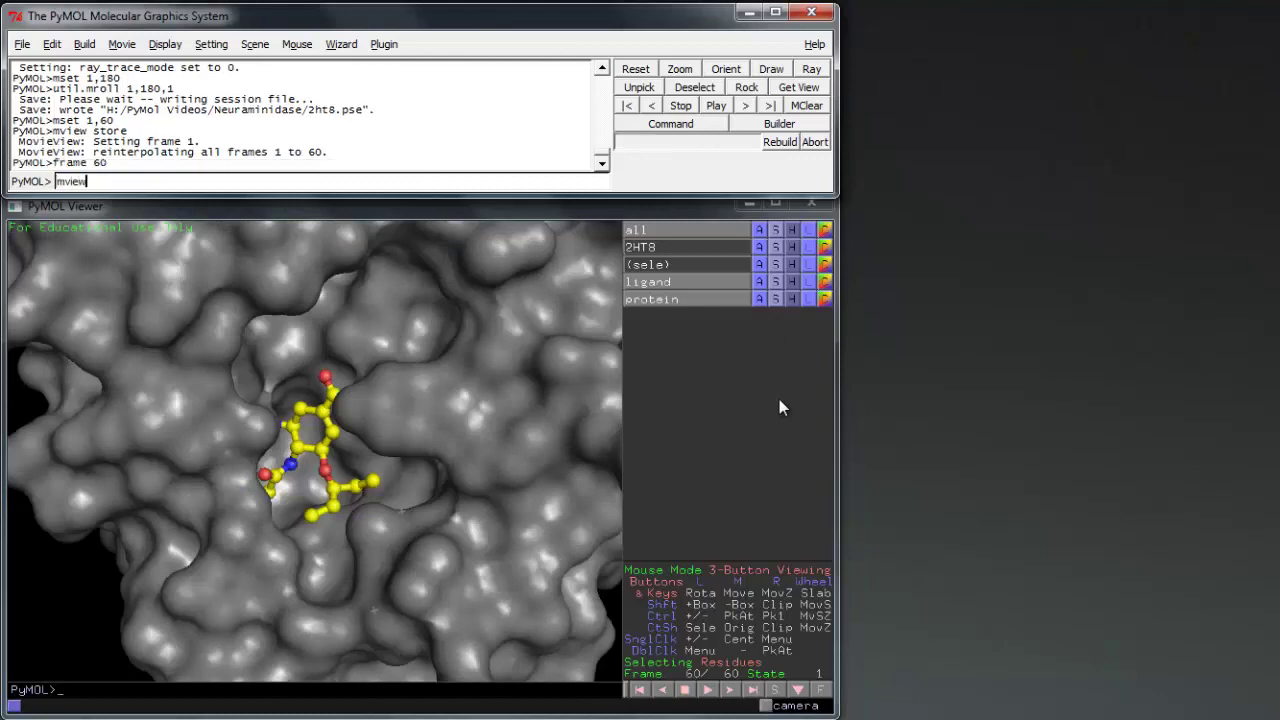
pyautogui.press('Return')
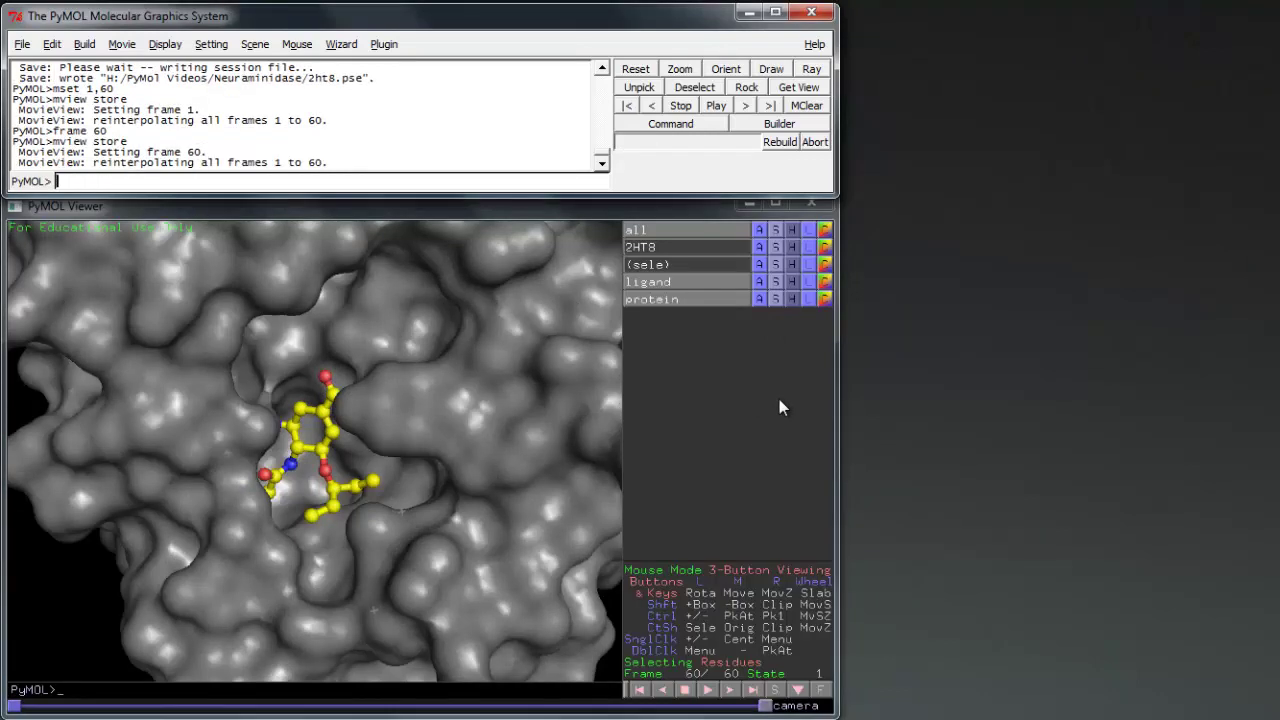
pyautogui.write('frame 1')
pyautogui.press('Return')
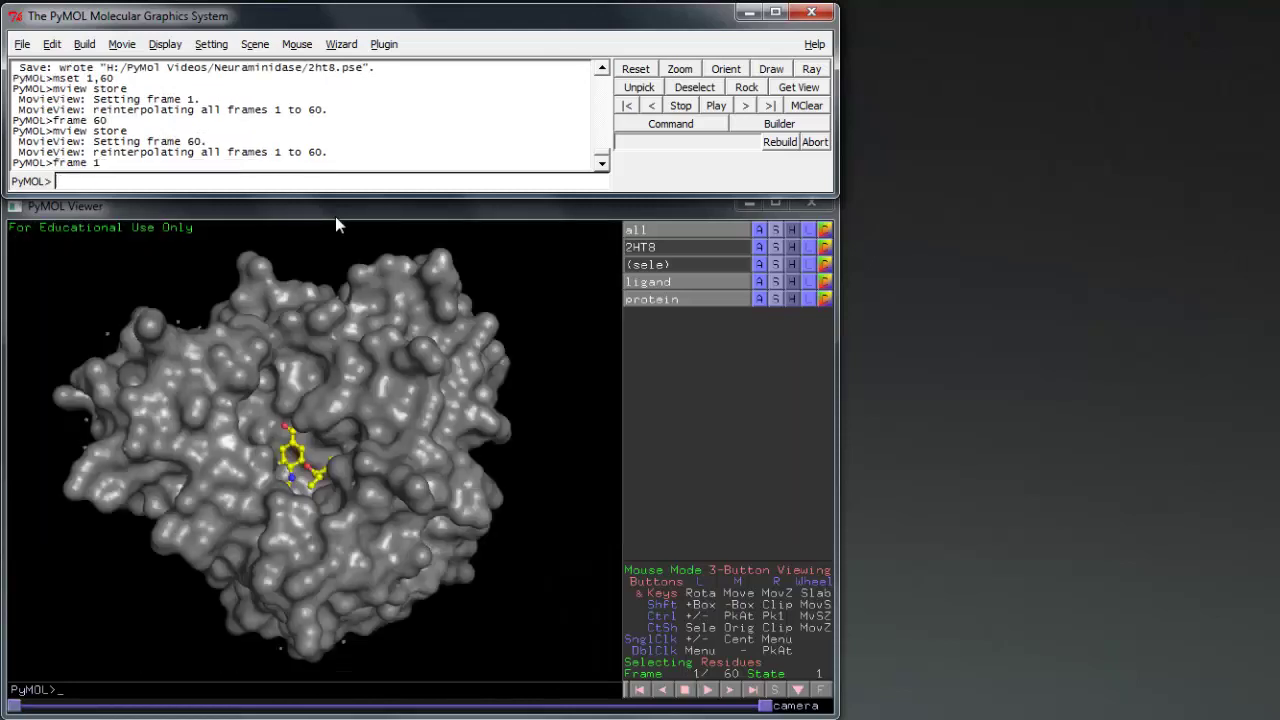
# Save the binding-site zoom movie as PNG Images with the file name 2
pyautogui.click(20, 44)
pyautogui.moveTo(90, 166)
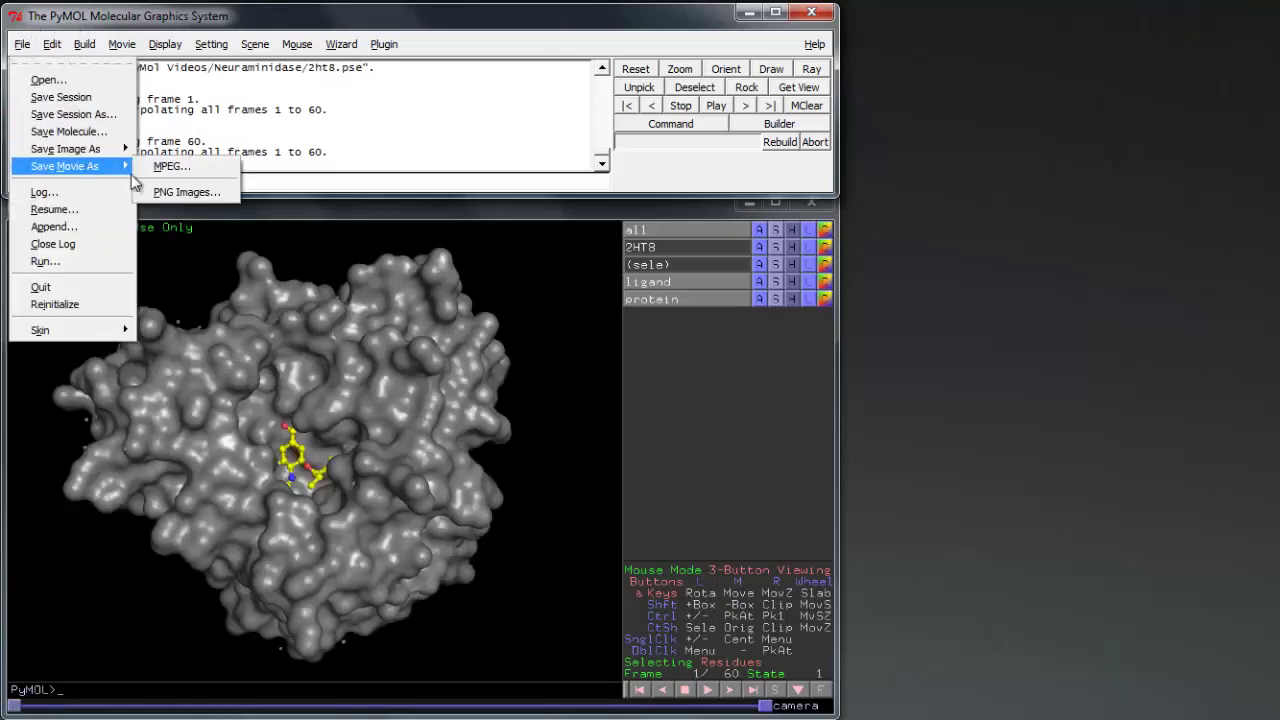
pyautogui.click(170, 191)
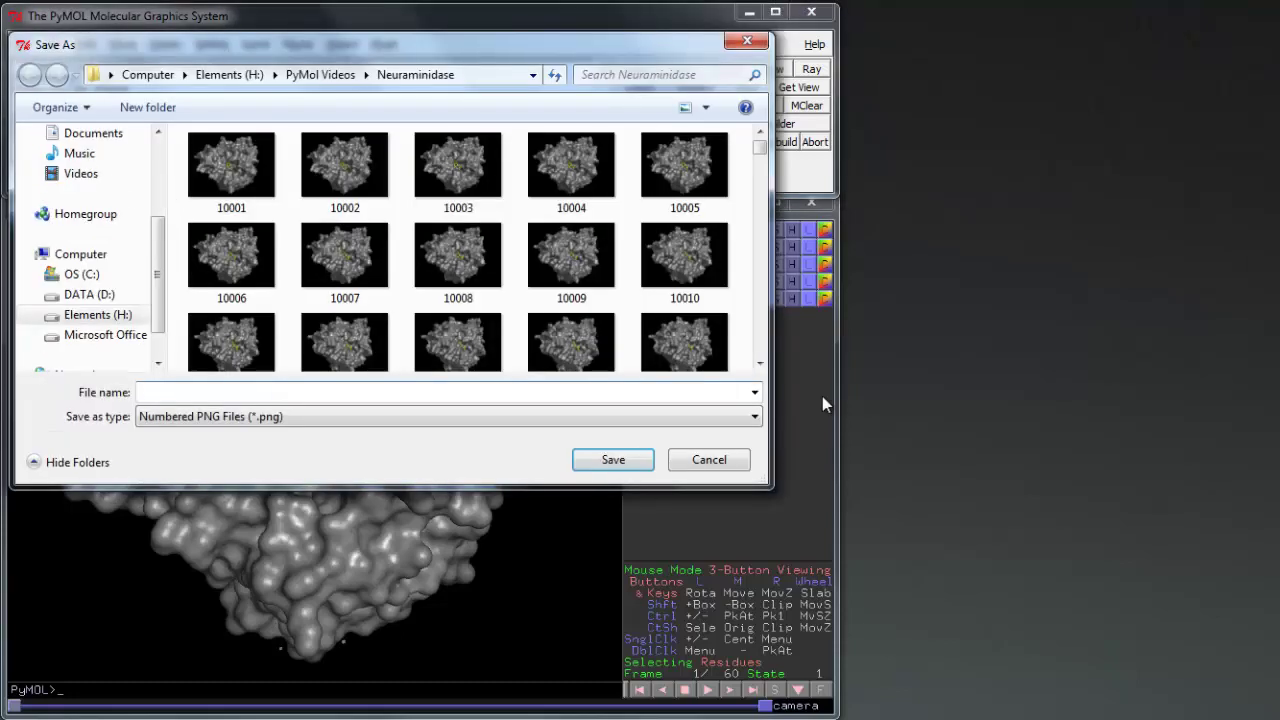
pyautogui.write('2')
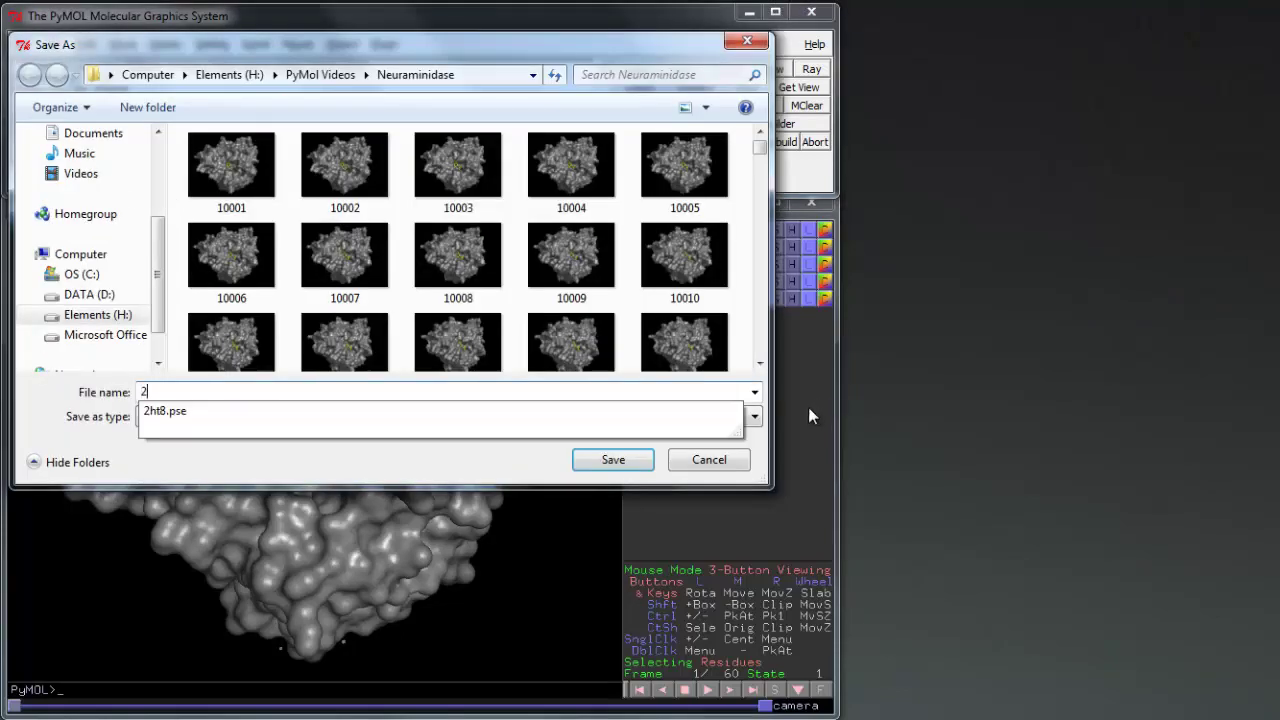
pyautogui.click(624, 461)
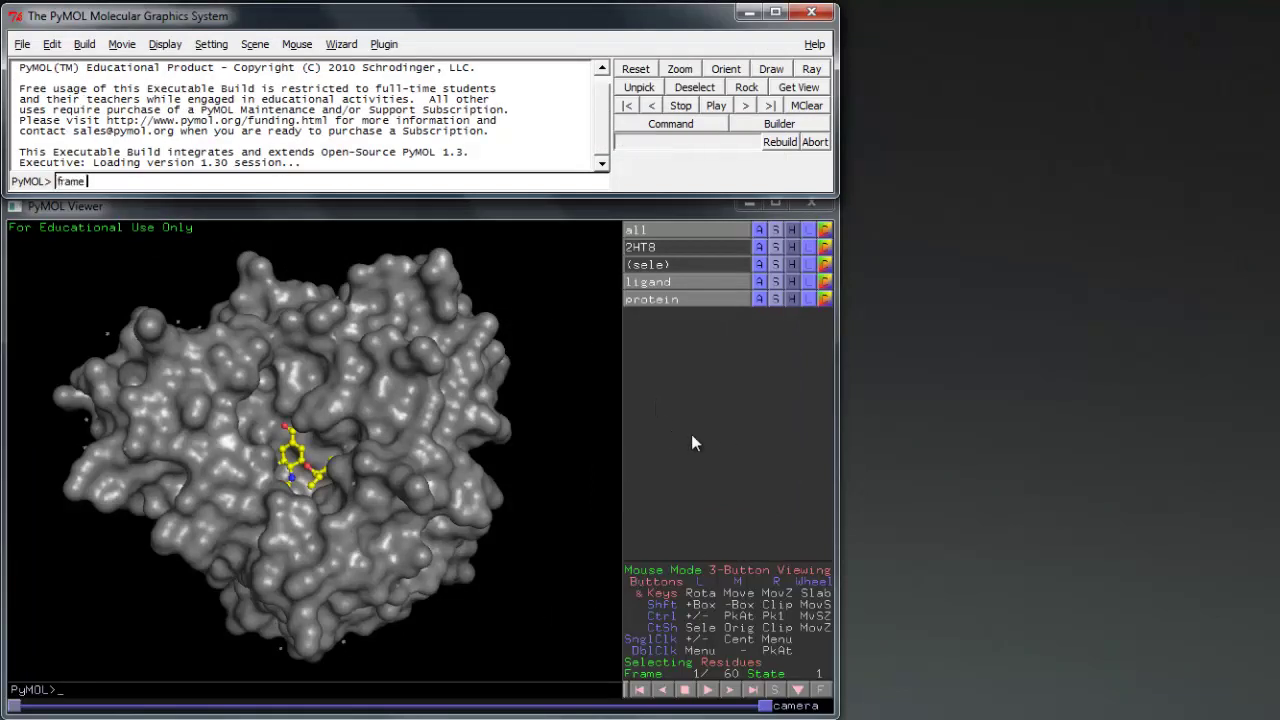
# Jump to frame 60 and reset the existing zoom movie
pyautogui.write('60')
pyautogui.press('Return')
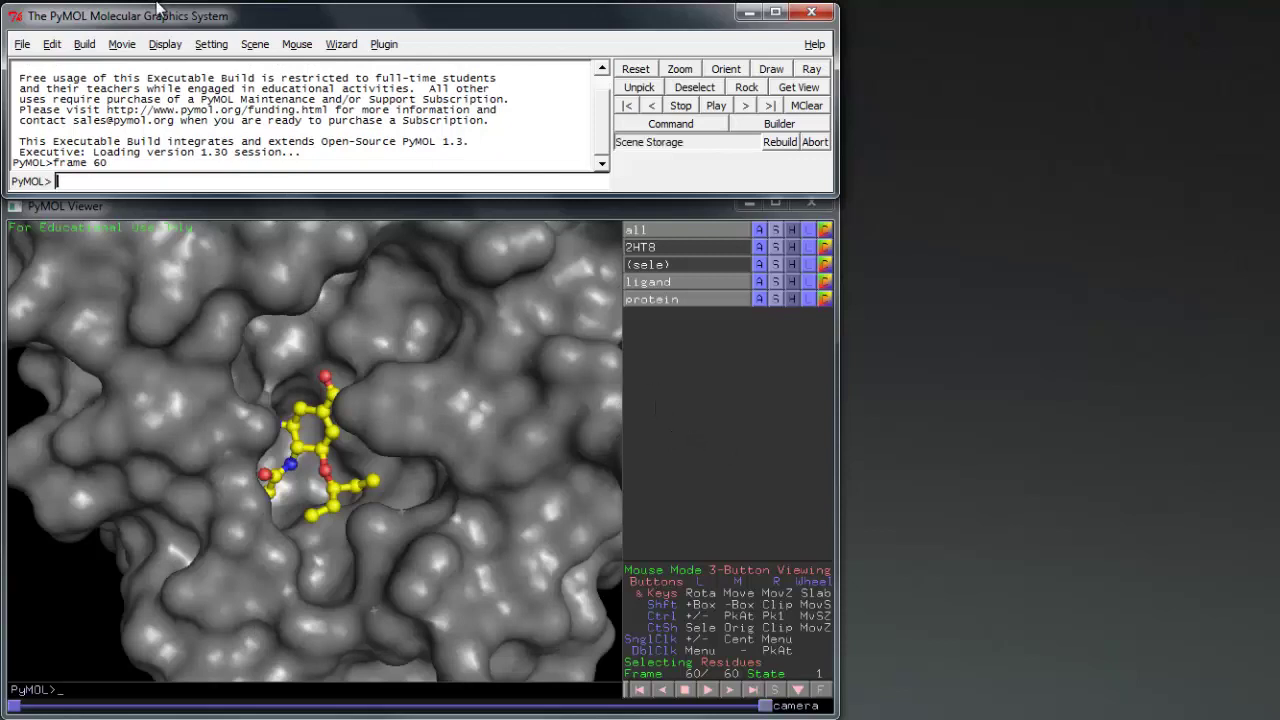
pyautogui.click(122, 44)
pyautogui.click(160, 131)
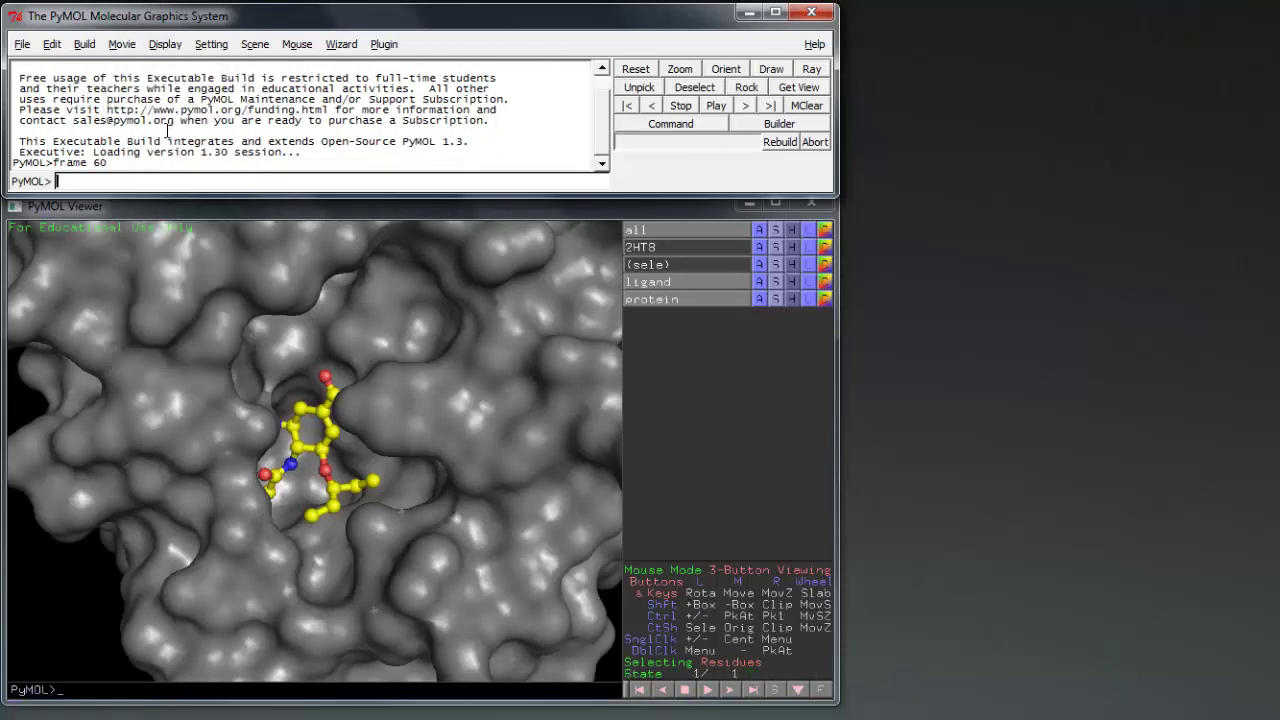
# Program a camera-loop Y-Rock of 30 degrees over 4 seconds
pyautogui.click(118, 44)
pyautogui.moveTo(198, 100)
pyautogui.moveTo(300, 97)
pyautogui.moveTo(380, 166)
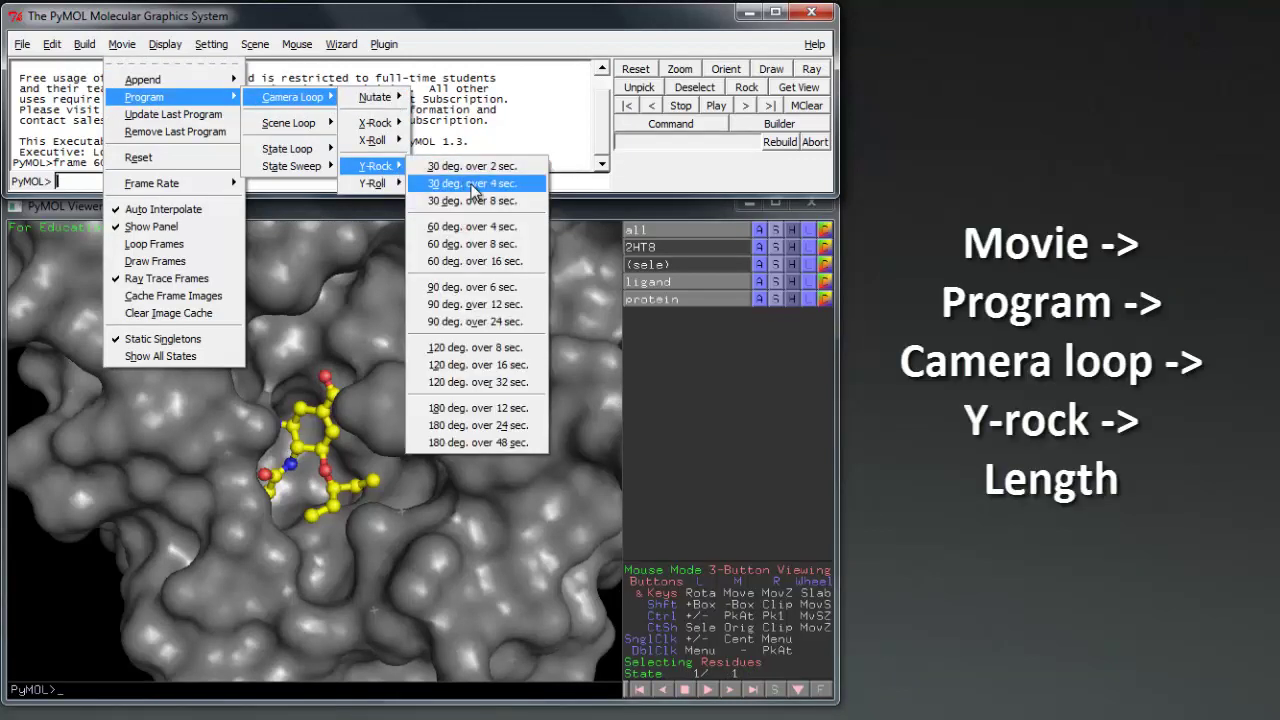
pyautogui.click(474, 189)
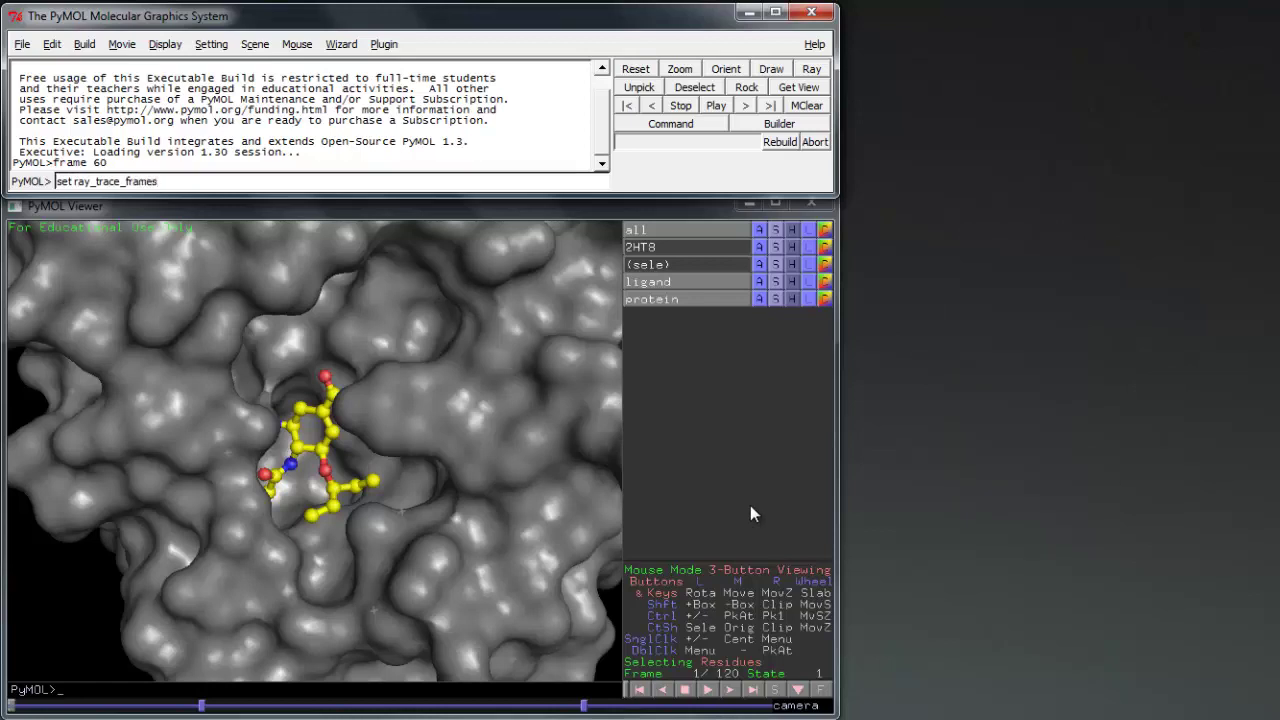
# Turn ray_trace_frames off, play the rock movie as a preview, then type set ray_trace_frame, 1
pyautogui.write('ff')
pyautogui.press('Return')
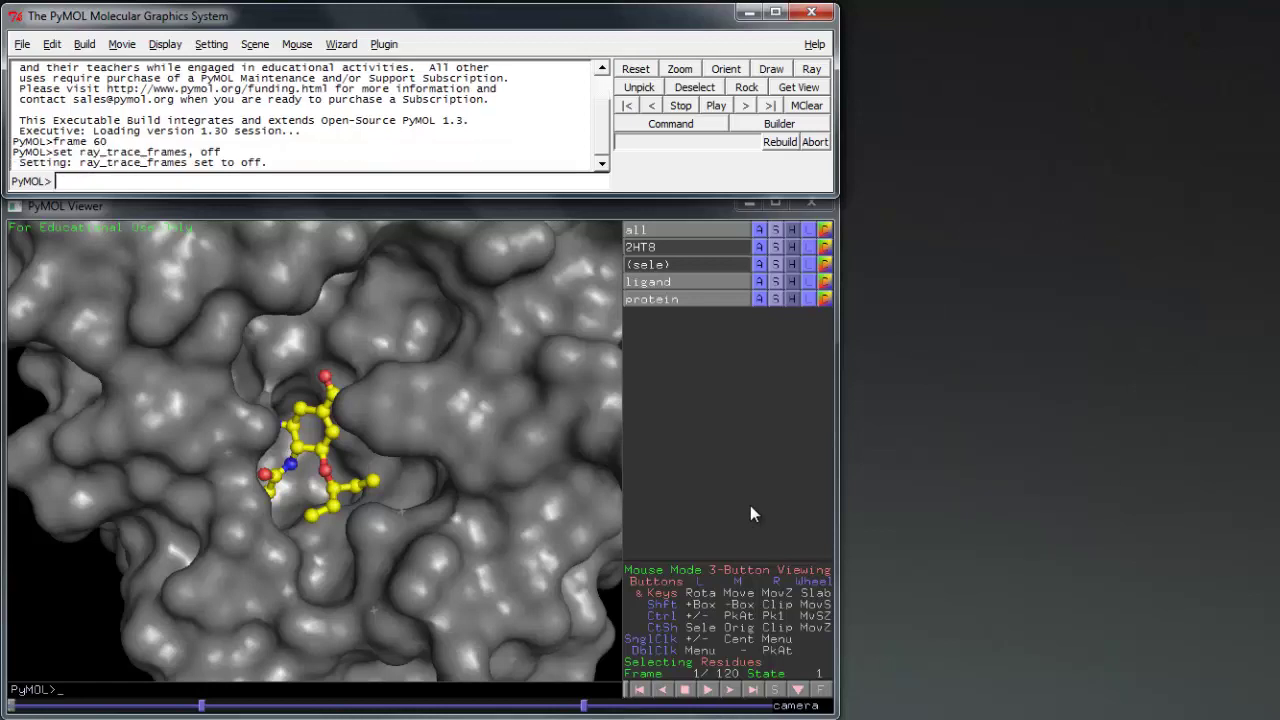
pyautogui.click(707, 690)
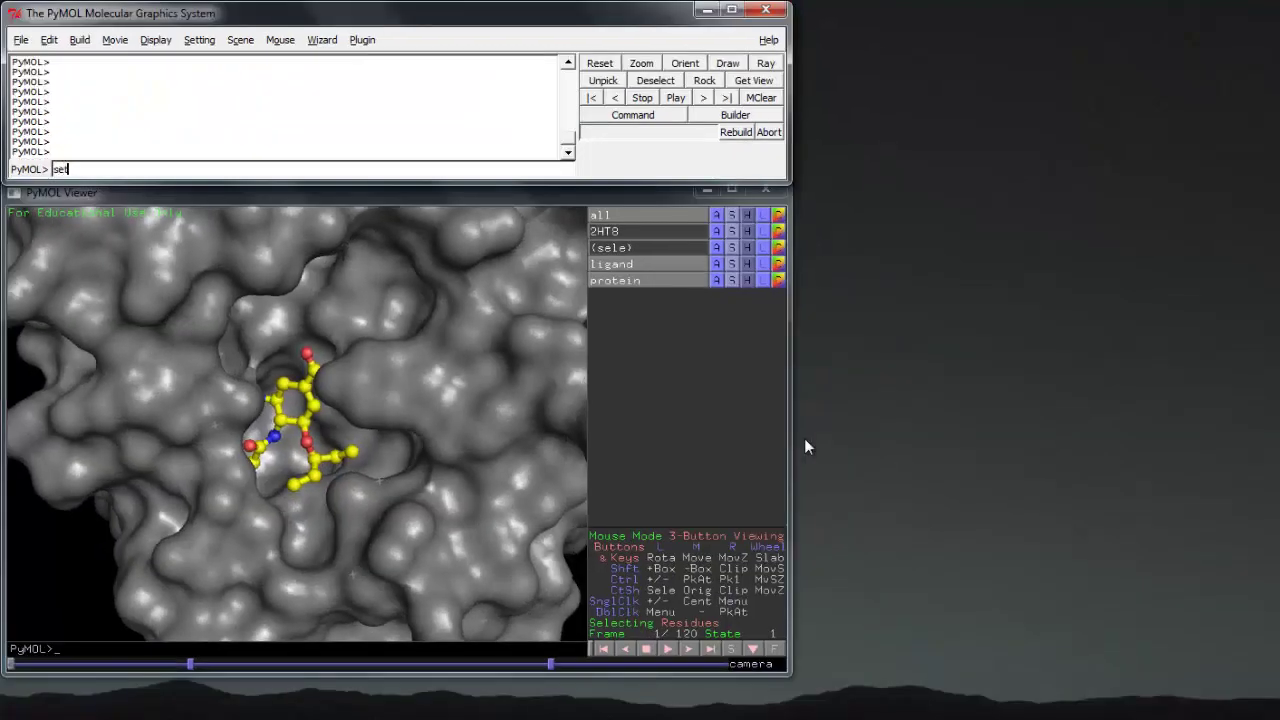
pyautogui.write('ray_trace_frame, 1')
# Enable ray-traced frames and export the Y-rock movie as PNG frames into folder 3
pyautogui.press('Return')
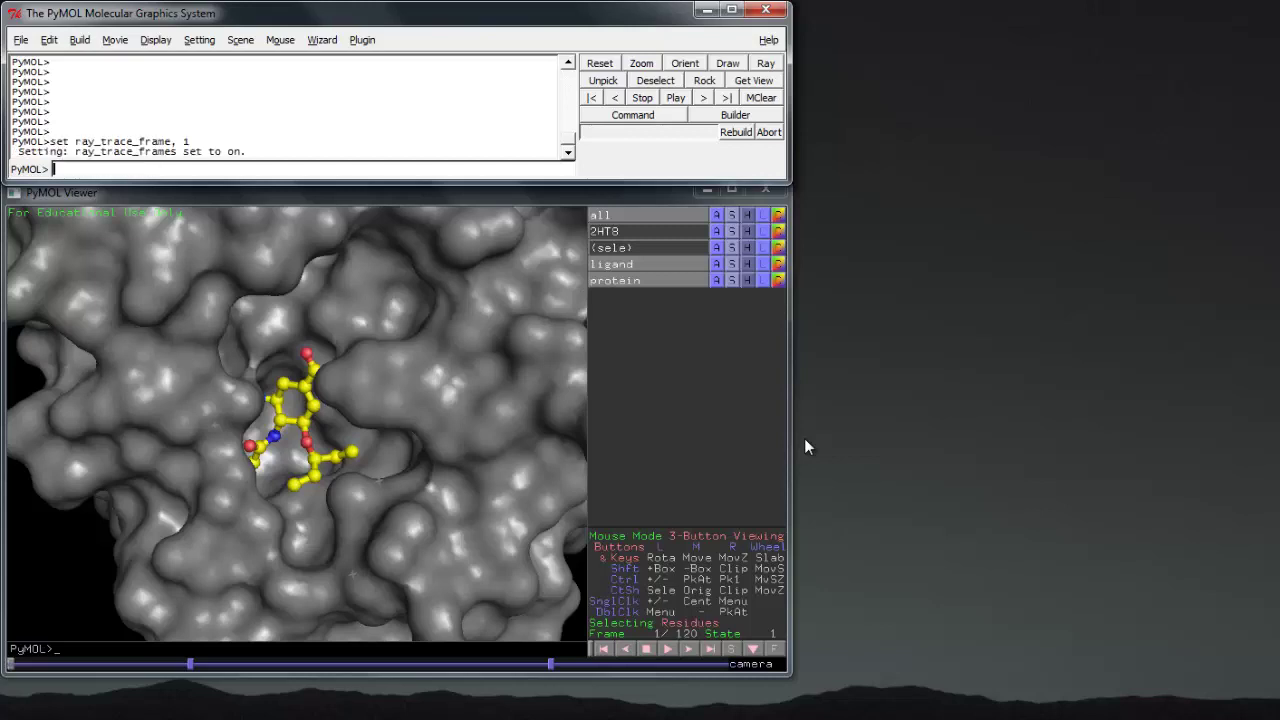
pyautogui.click(20, 40)
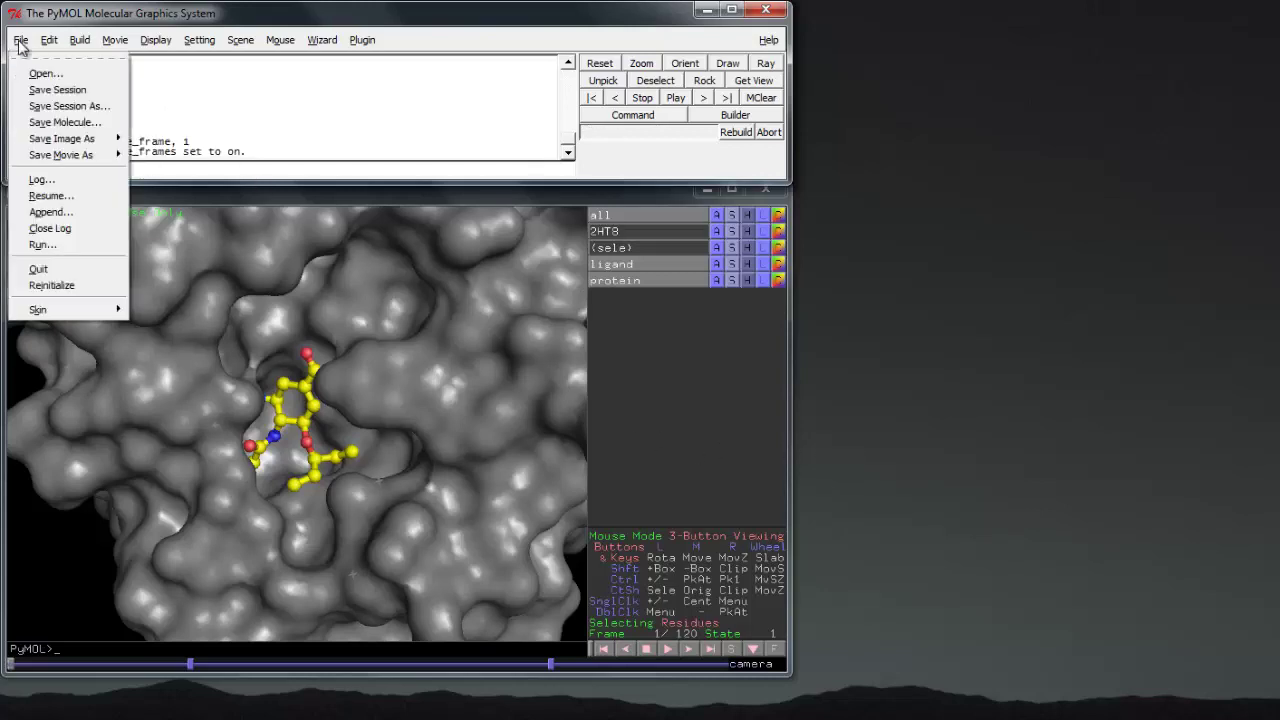
pyautogui.moveTo(60, 154)
pyautogui.click(160, 177)
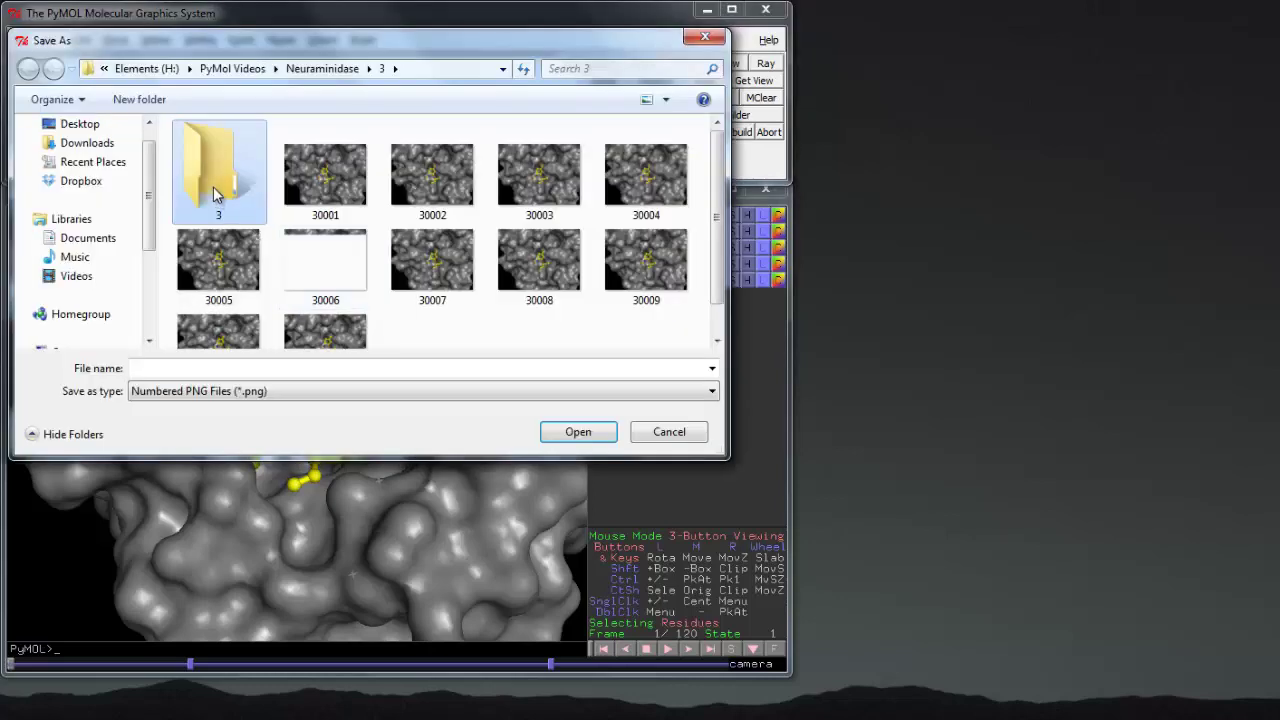
pyautogui.doubleClick(215, 195)
pyautogui.click(291, 366)
pyautogui.click(556, 433)
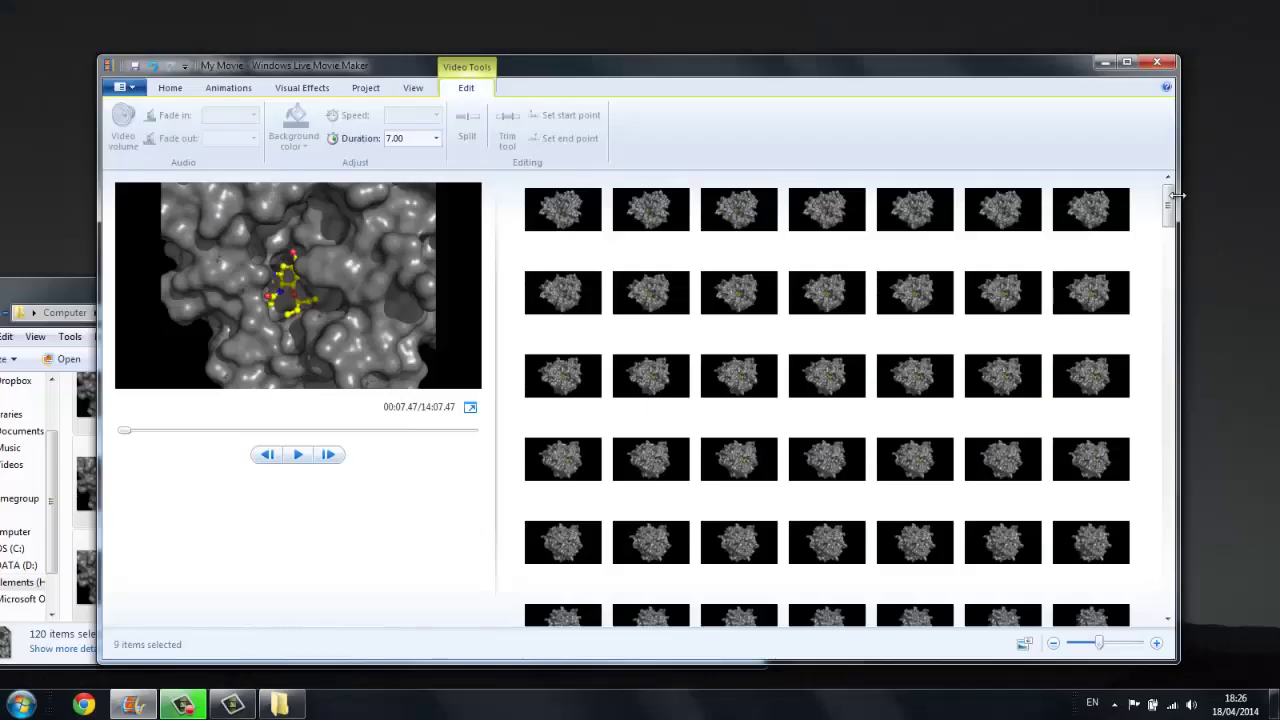
pyautogui.moveTo(1169, 205); pyautogui.dragTo(1191, 464)
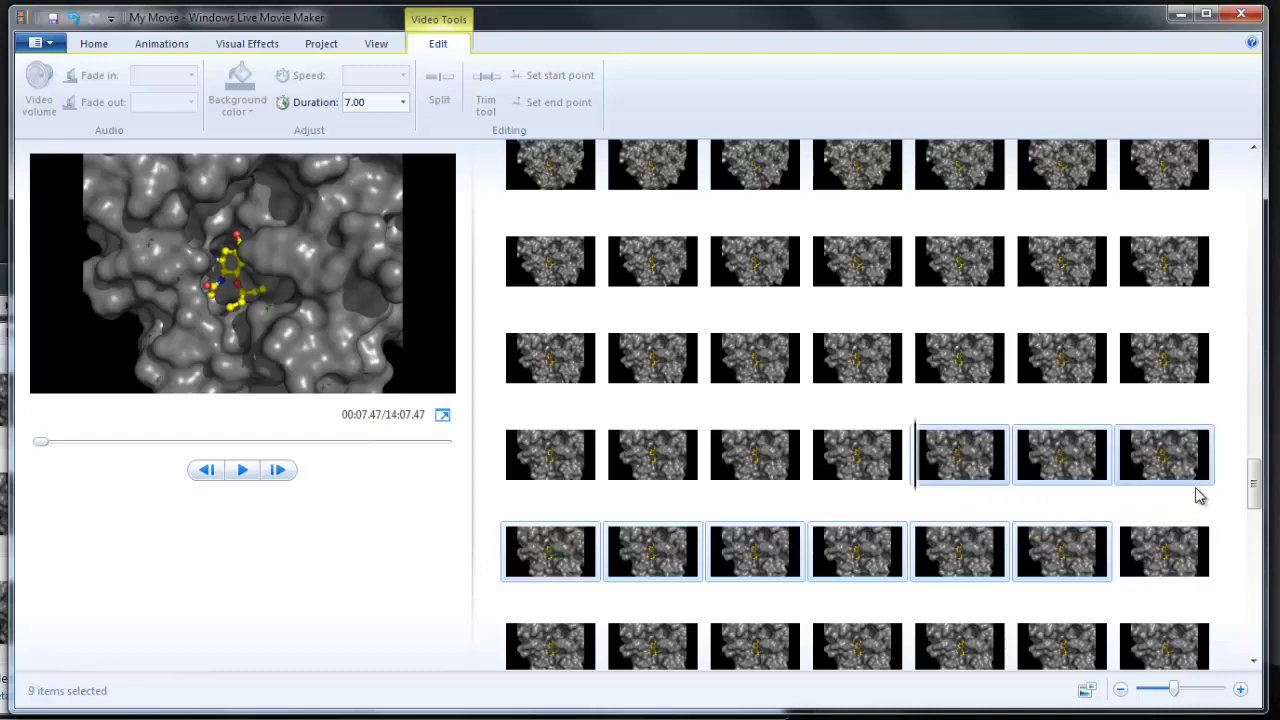
# Move the nine misplaced frames to the storyboard end and select all 369 frames for Duration editing
pyautogui.scroll(-1, 1256, 487)
pyautogui.moveTo(1164, 370); pyautogui.dragTo(1124, 658)
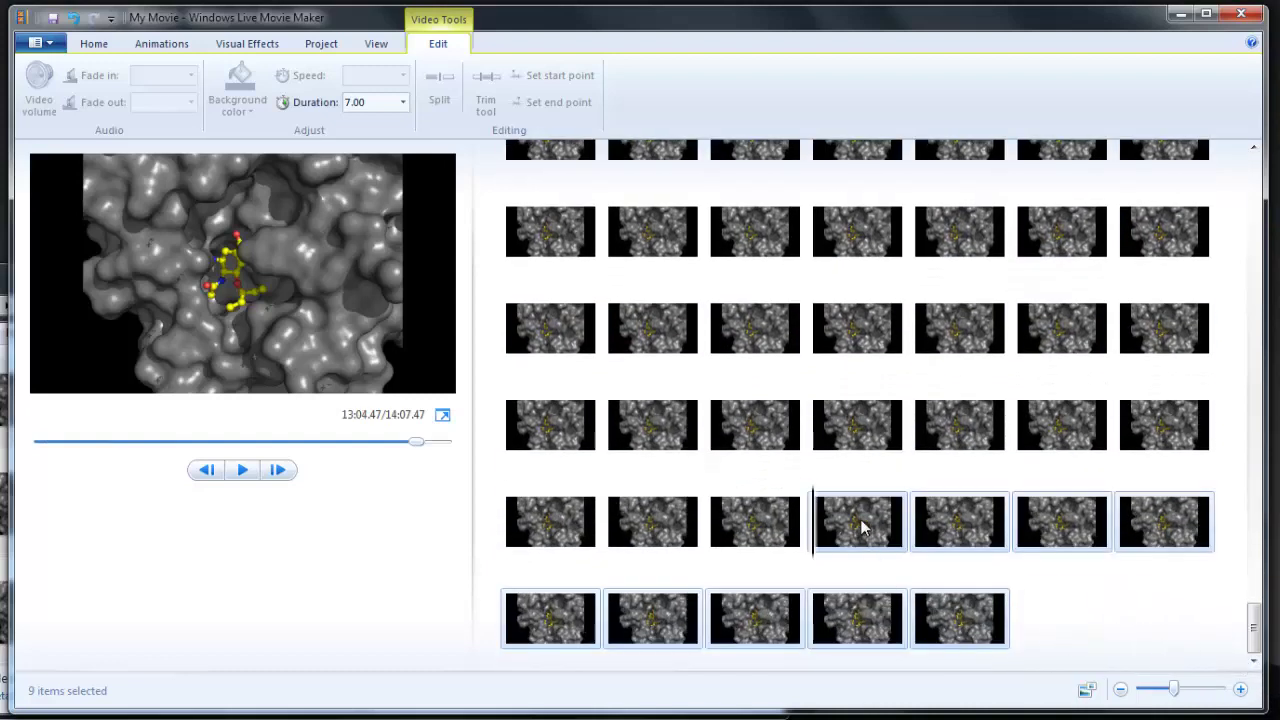
pyautogui.click(948, 628)
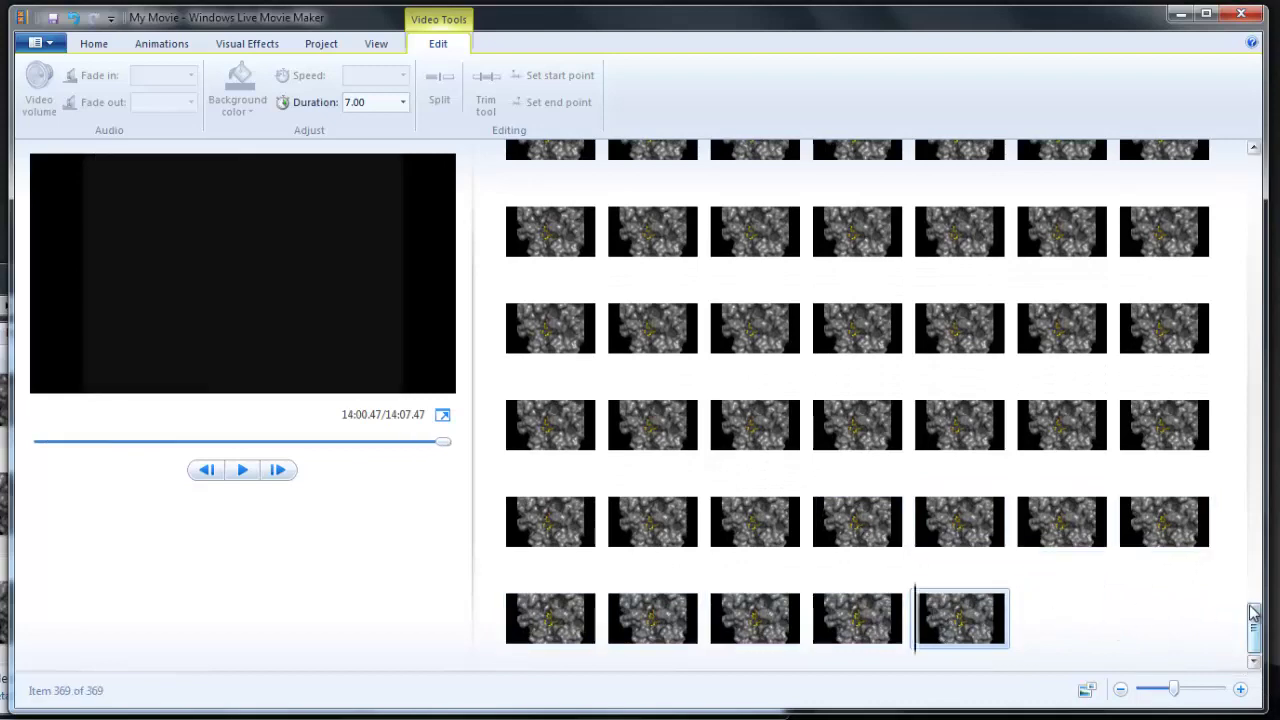
pyautogui.hotkey('ctrl', 'a')
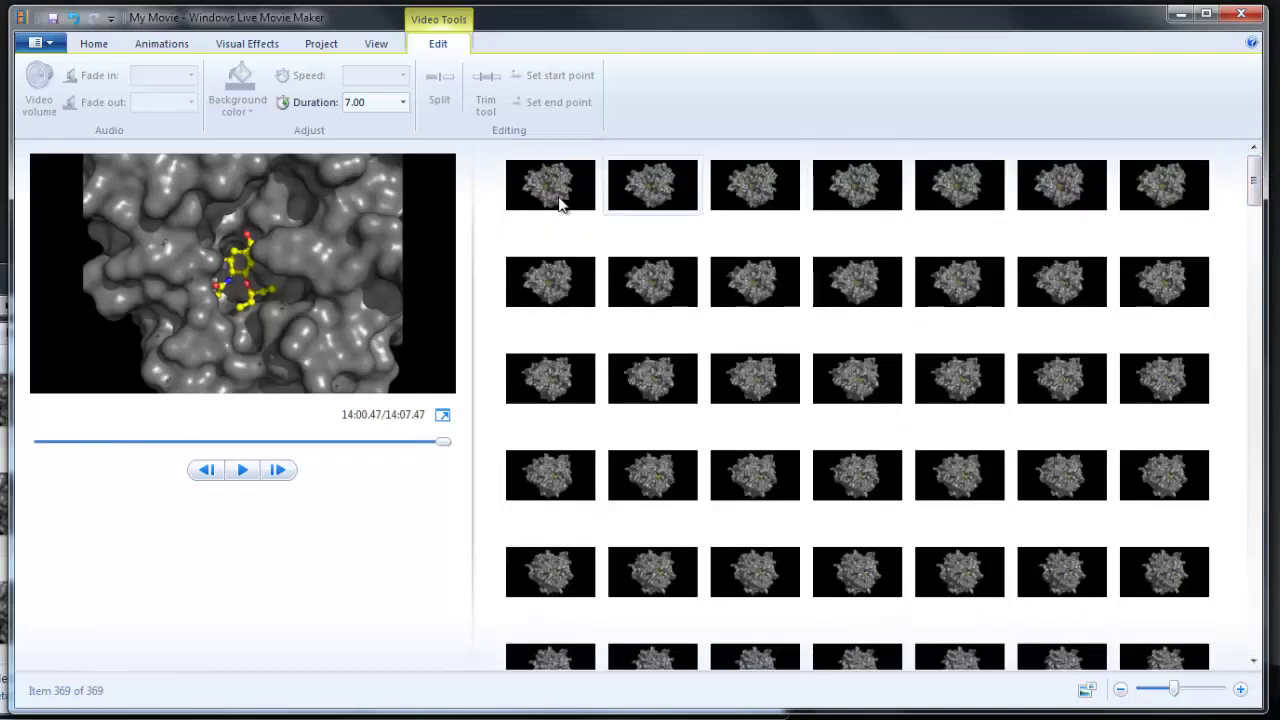
pyautogui.click(378, 102)
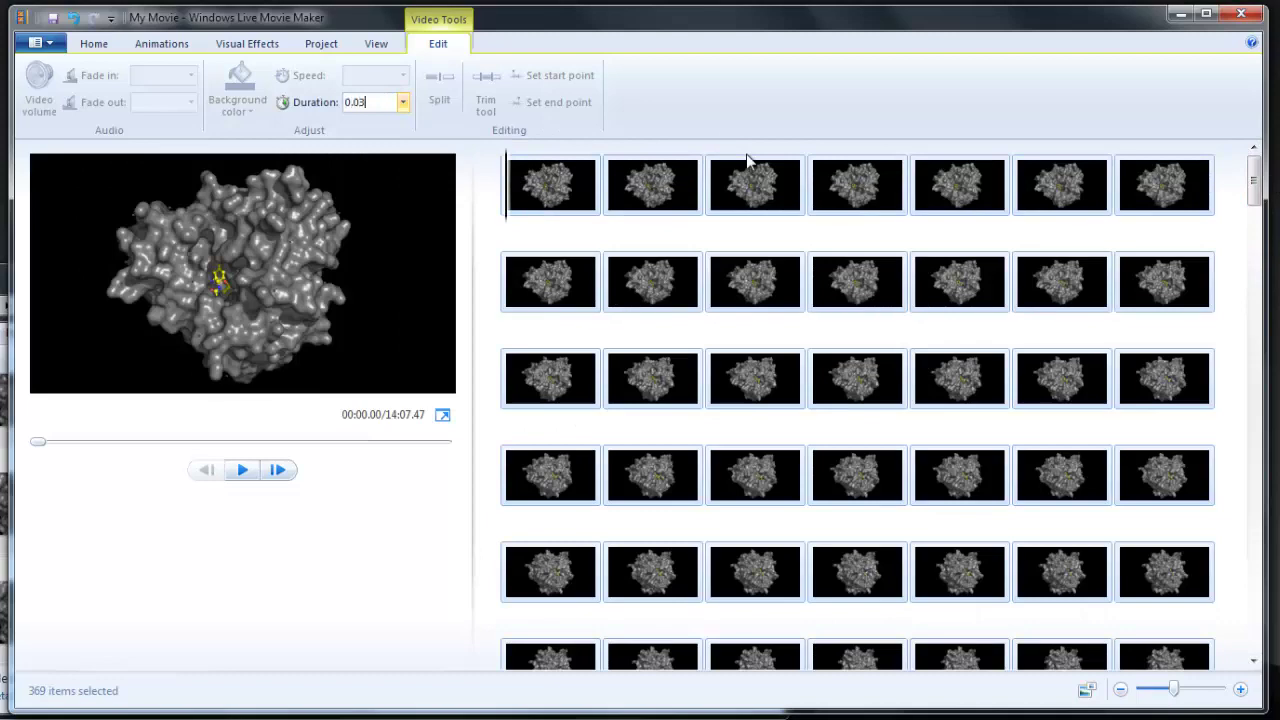
# Apply 0.03 s to every frame, then save the movie as 'Neuraminidase'
pyautogui.press('Return')
pyautogui.click(58, 442)
pyautogui.click(93, 43)
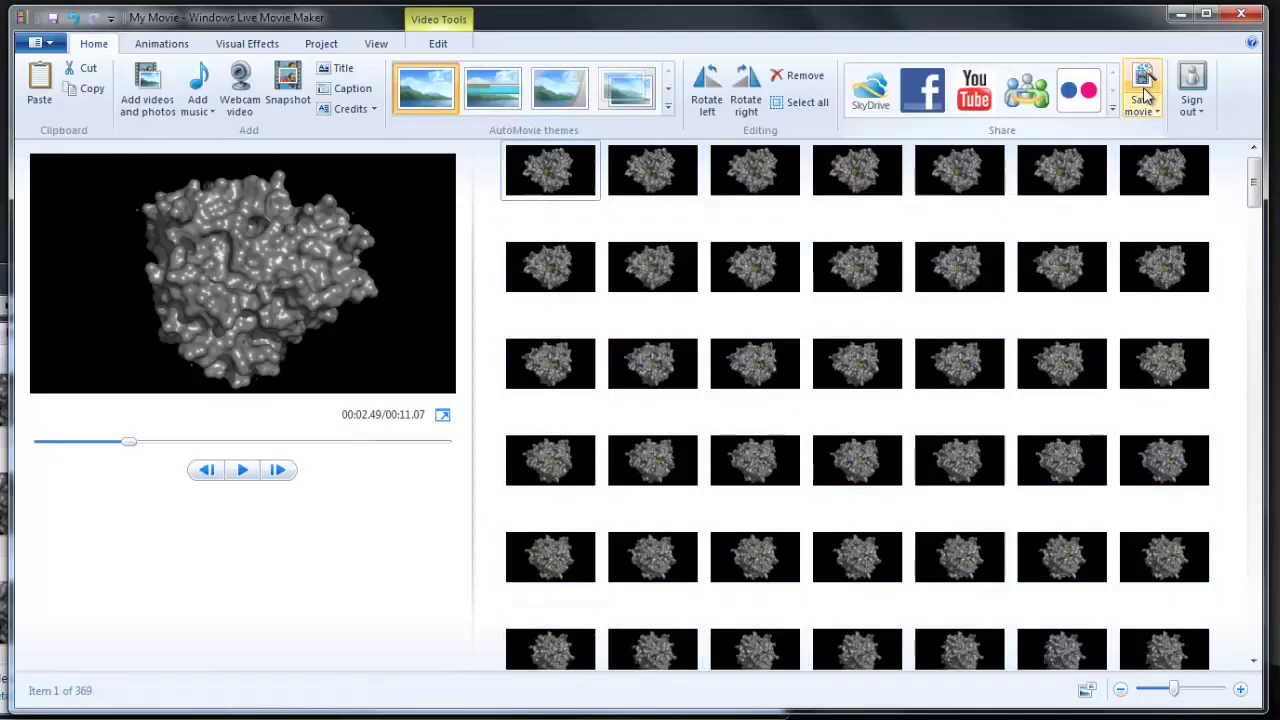
pyautogui.click(1142, 85)
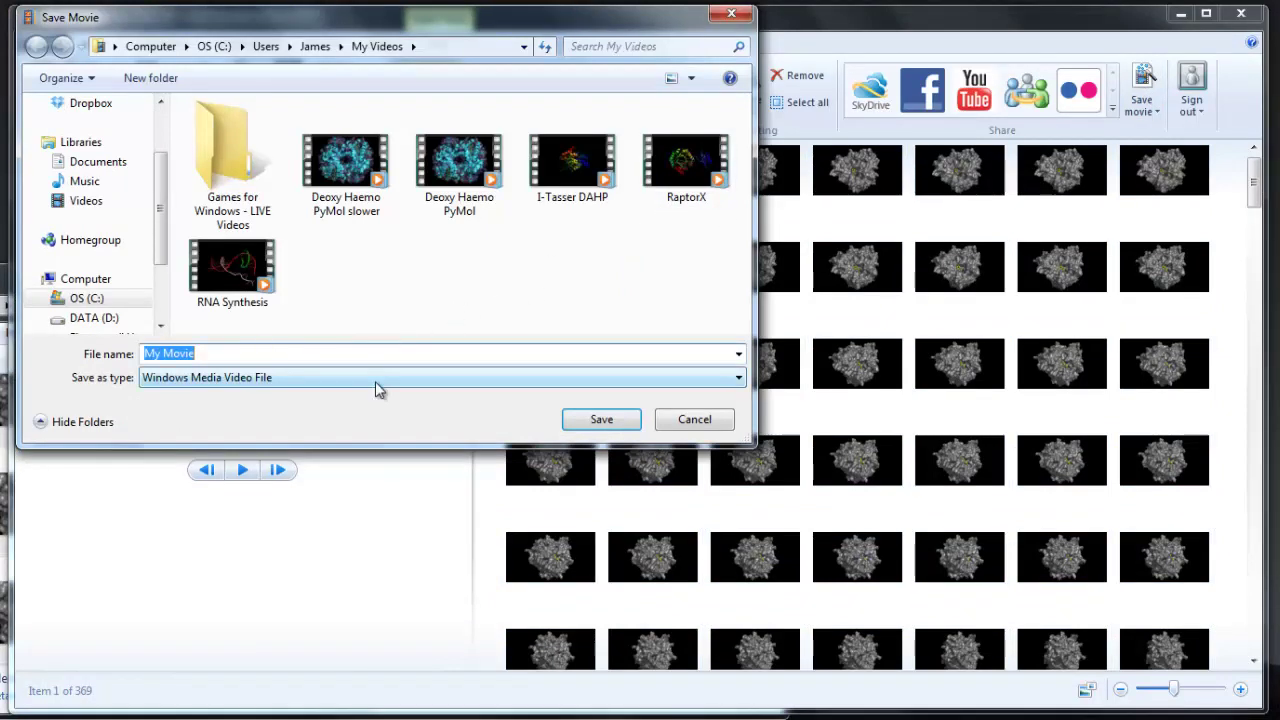
pyautogui.write('Neuraminidase')
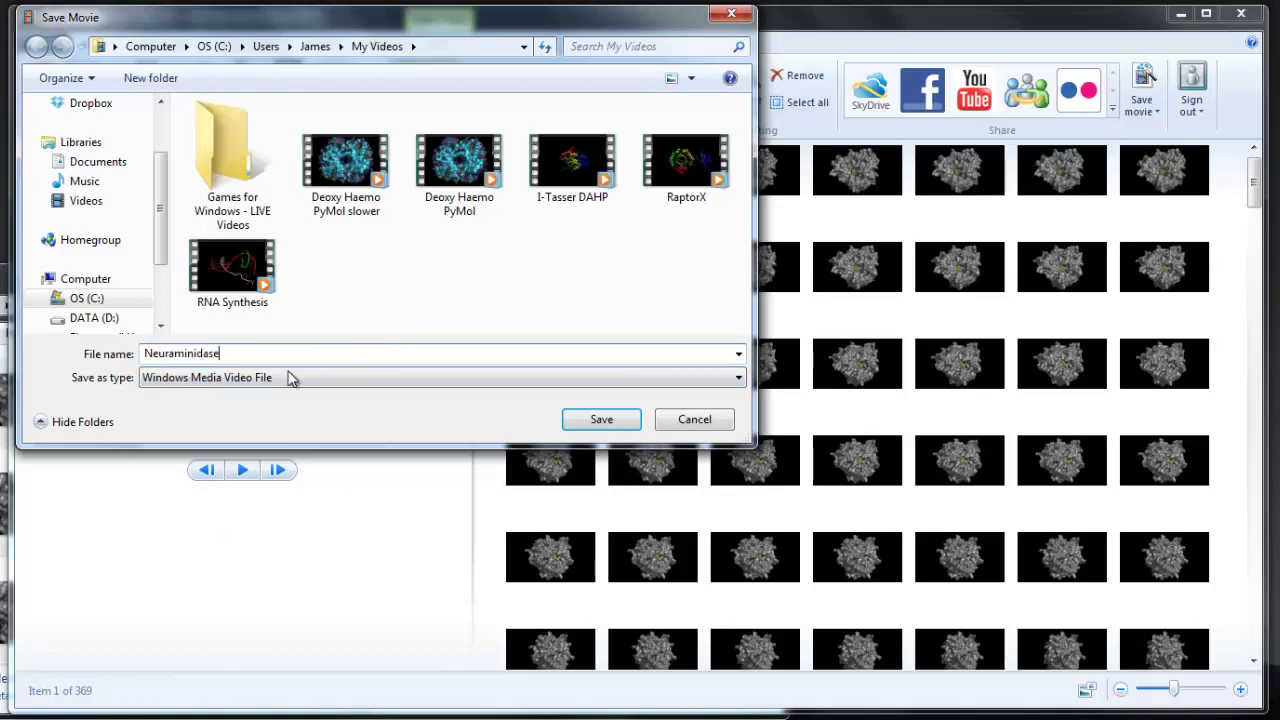
pyautogui.click(601, 420)
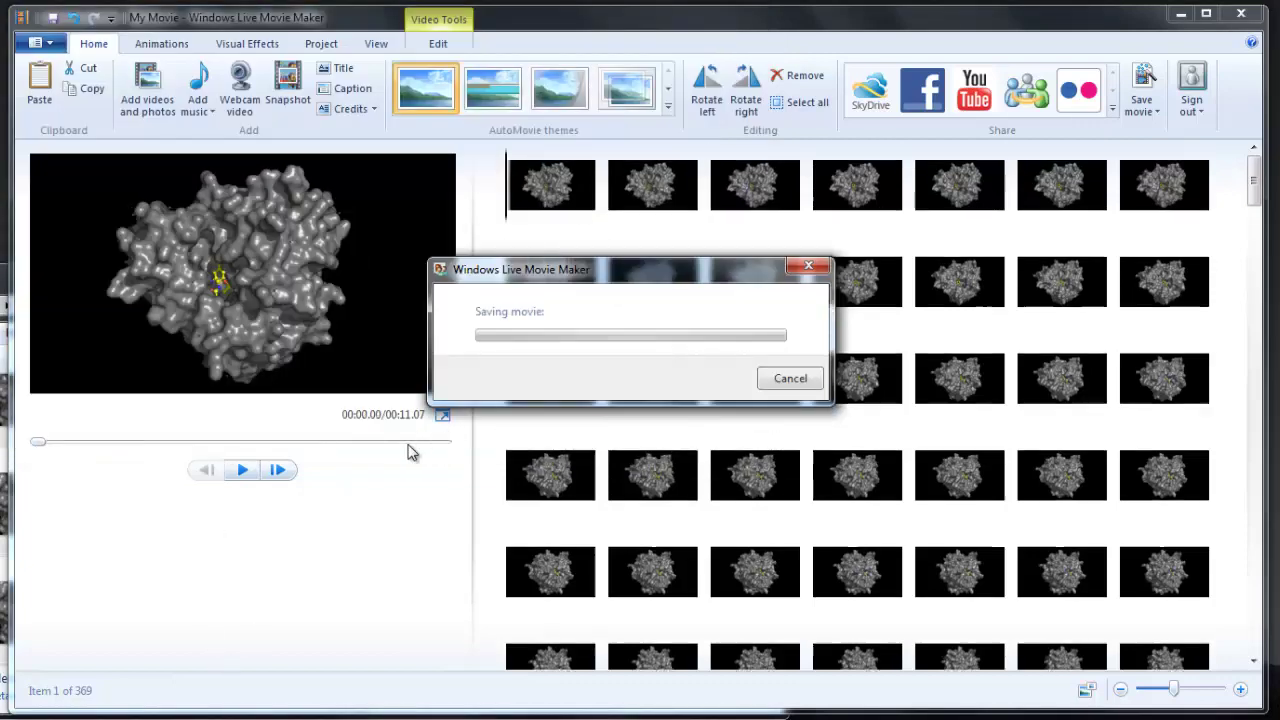